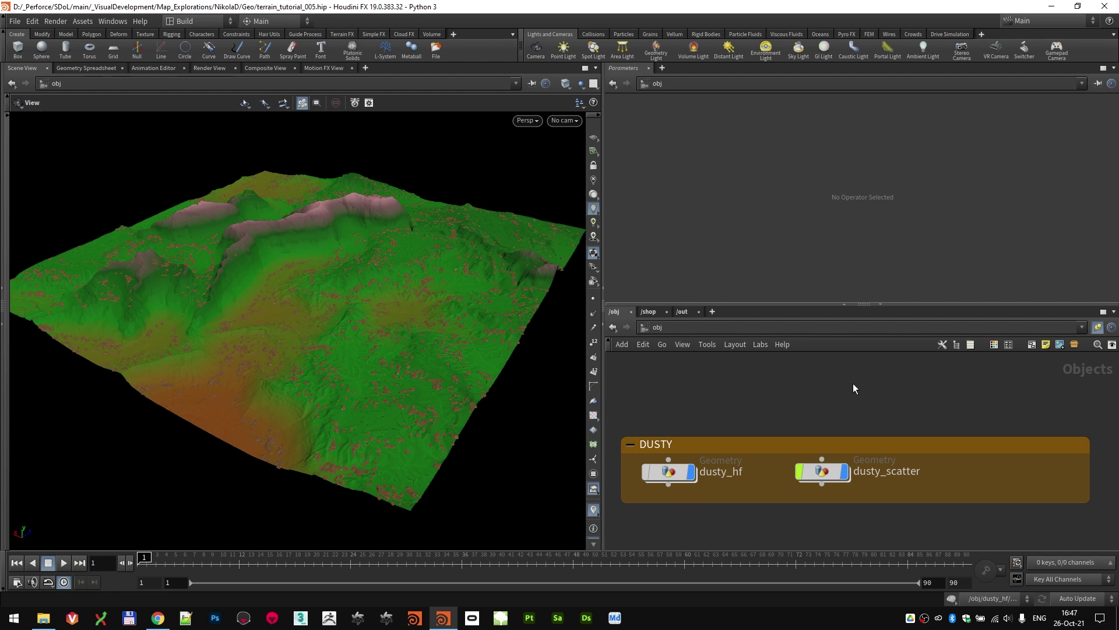
- Create a Geometry object with the geo search, drag it into the DUSTY box and name it dusty_render1
middle_click_drag(947, 414, 950, 414)
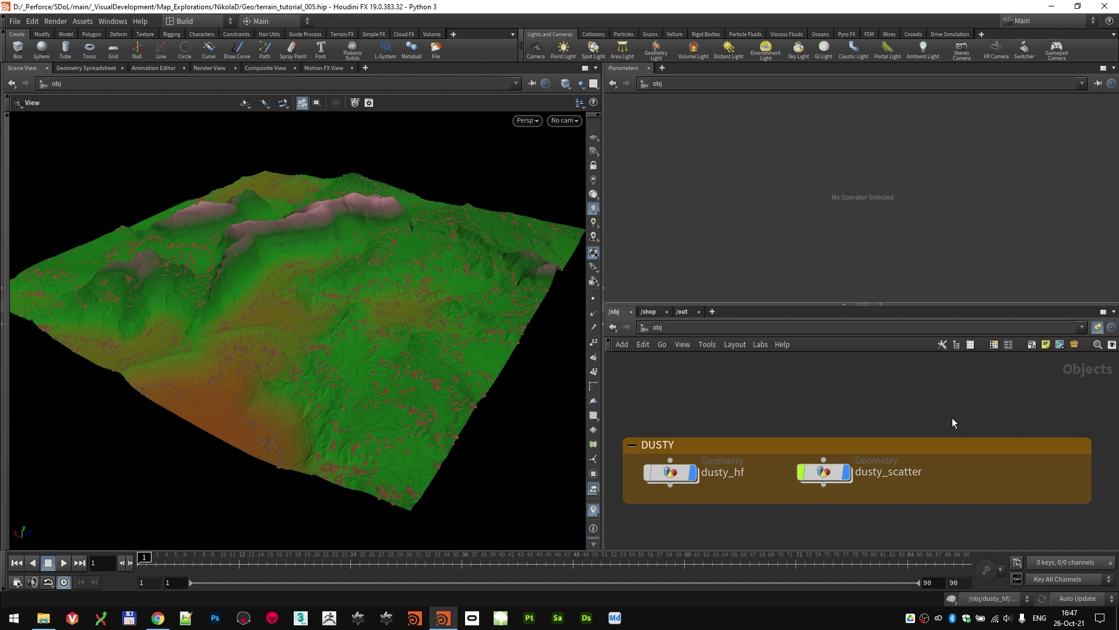
key("Tab")
type("geo")
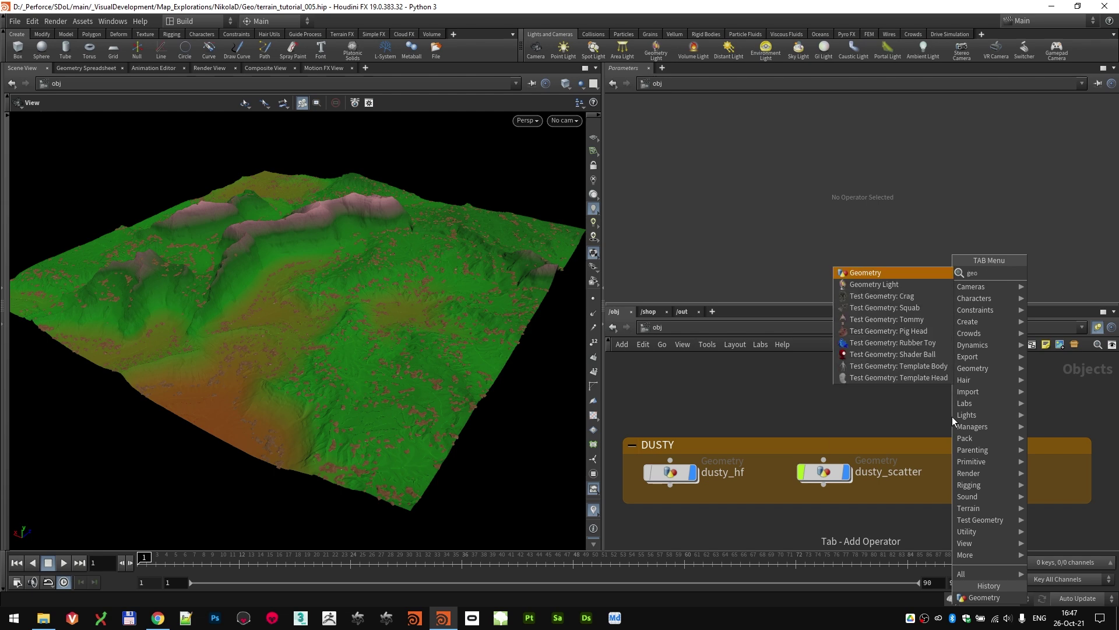
key("Return")
left_click(957, 412)
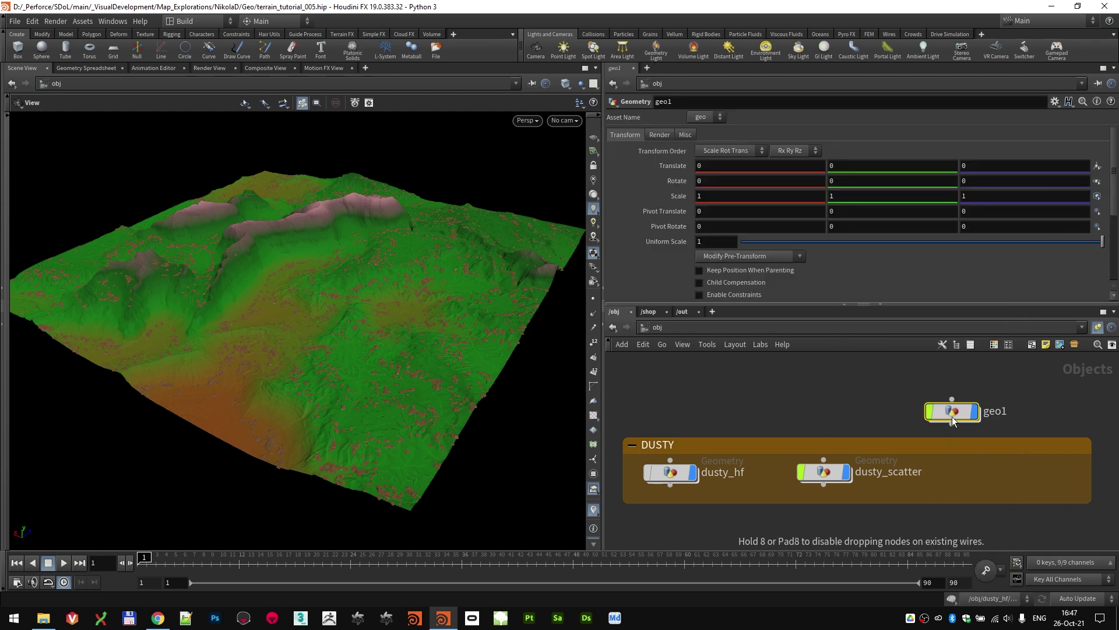
left_click_drag(957, 412, 977, 481)
double_click(1015, 480)
type("dust")
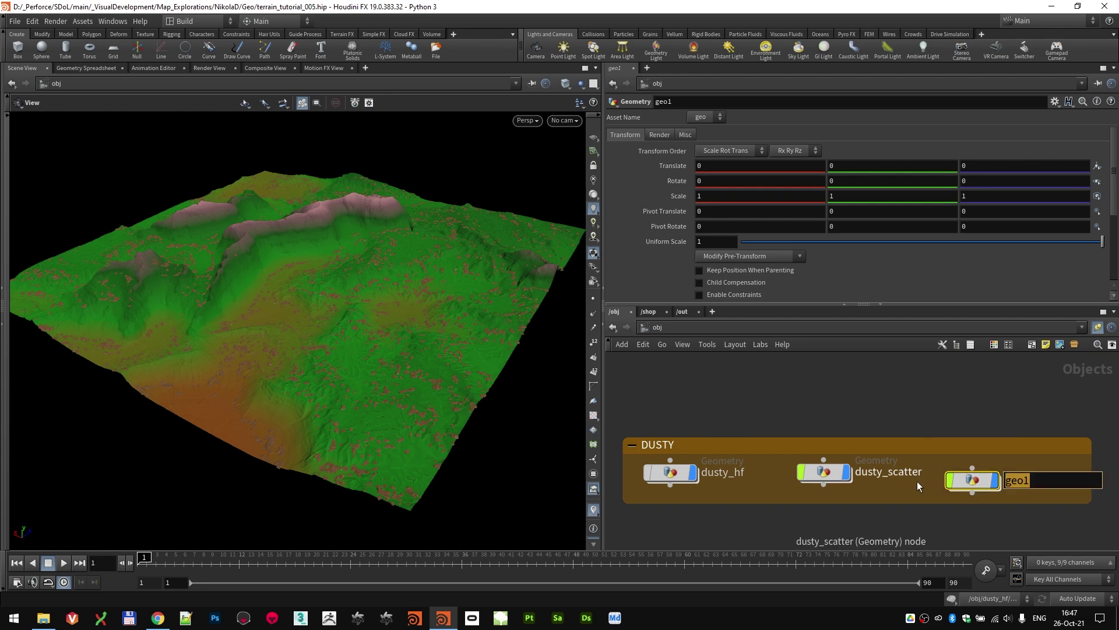
type("y_render1")
key("Return")
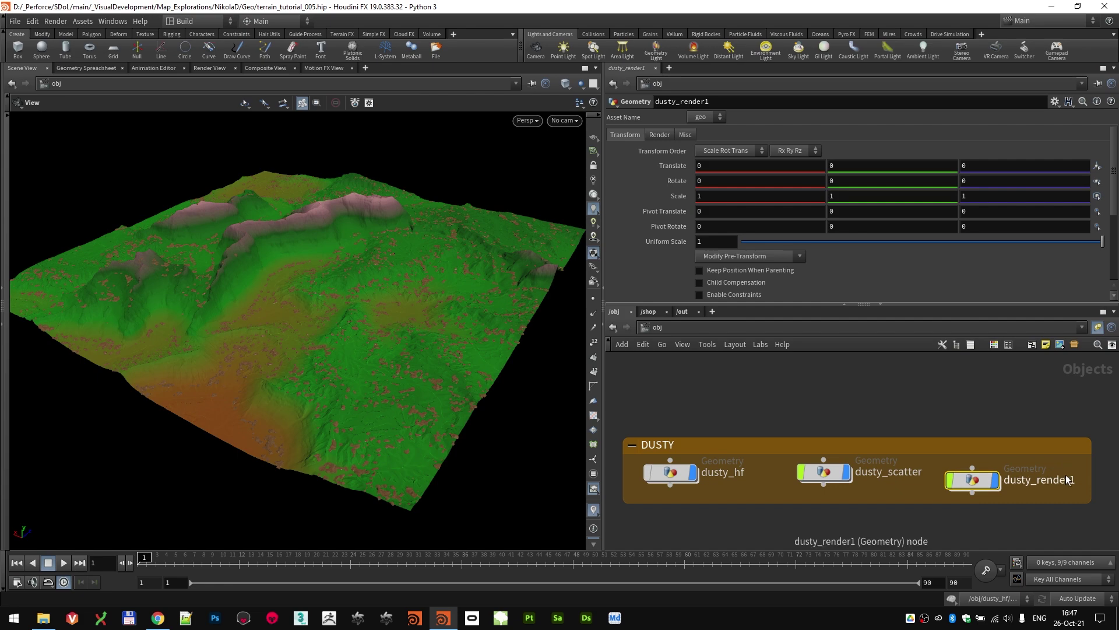
- Inside dusty_render1, add a Grid node, grid1
double_click(975, 479)
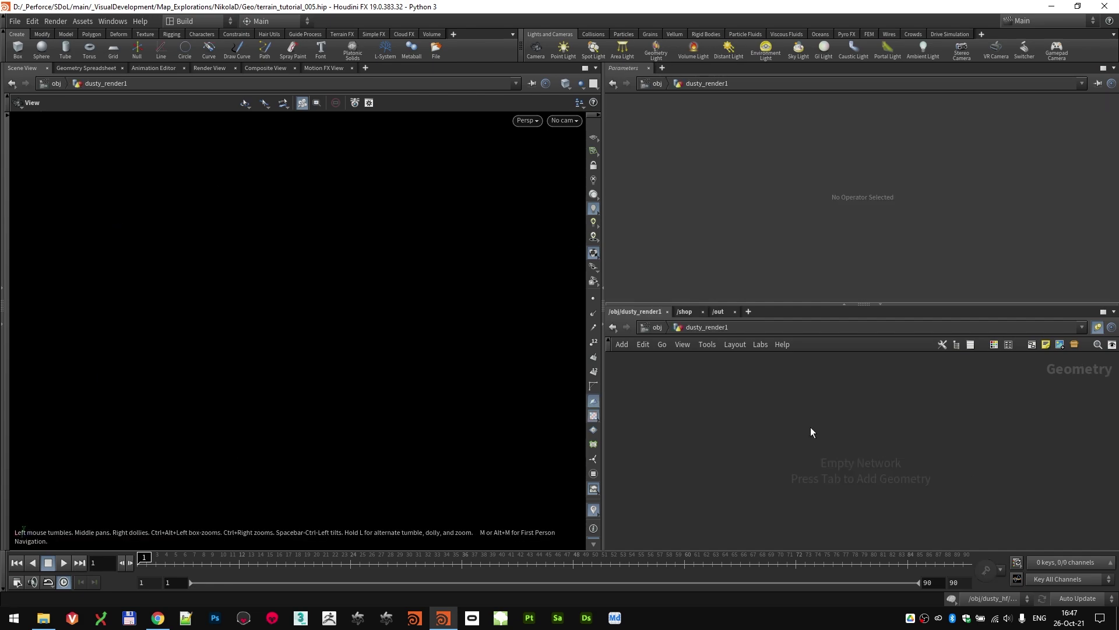
key("Tab")
type("gri")
key("Return")
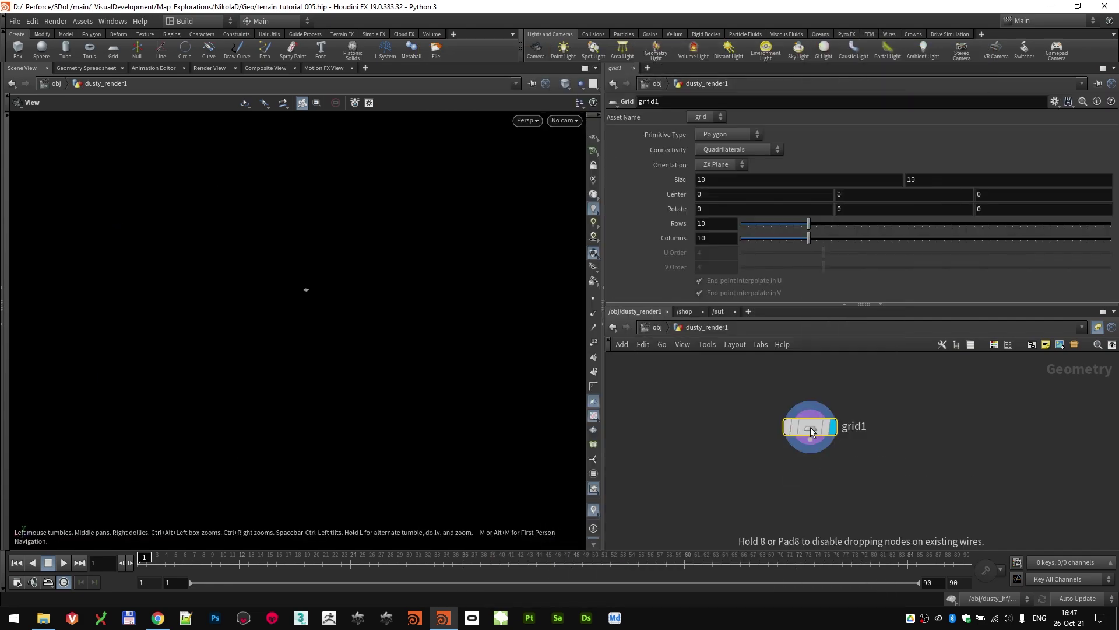
left_click(811, 431)
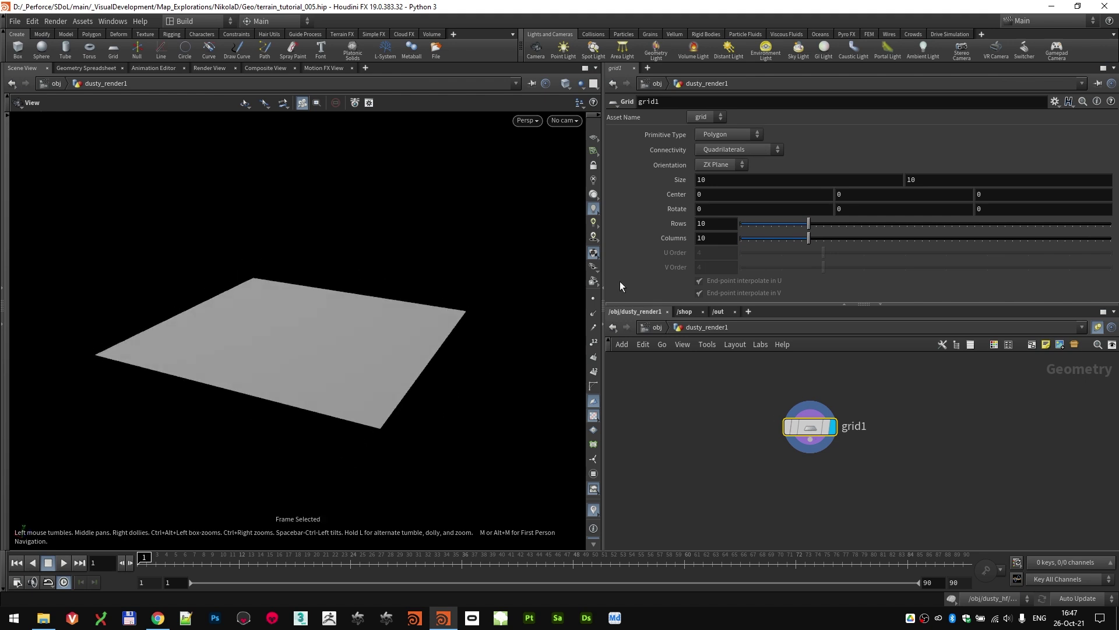
- Set the grid's Size to 1000 by 1000 and frame it in the viewport
left_click(737, 181)
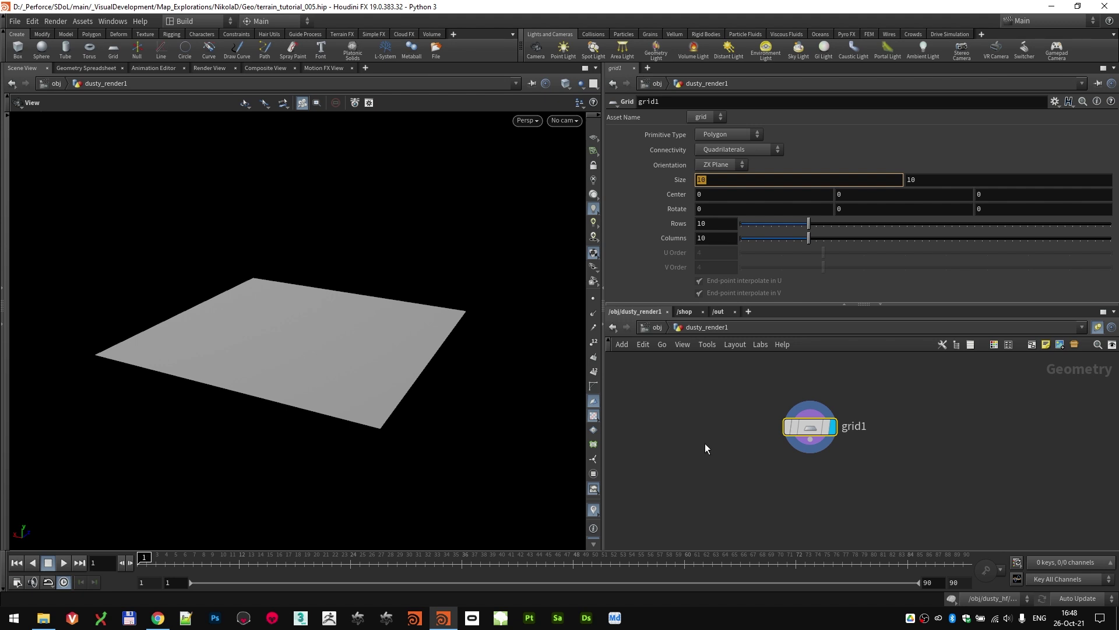
type("1000")
key("Tab")
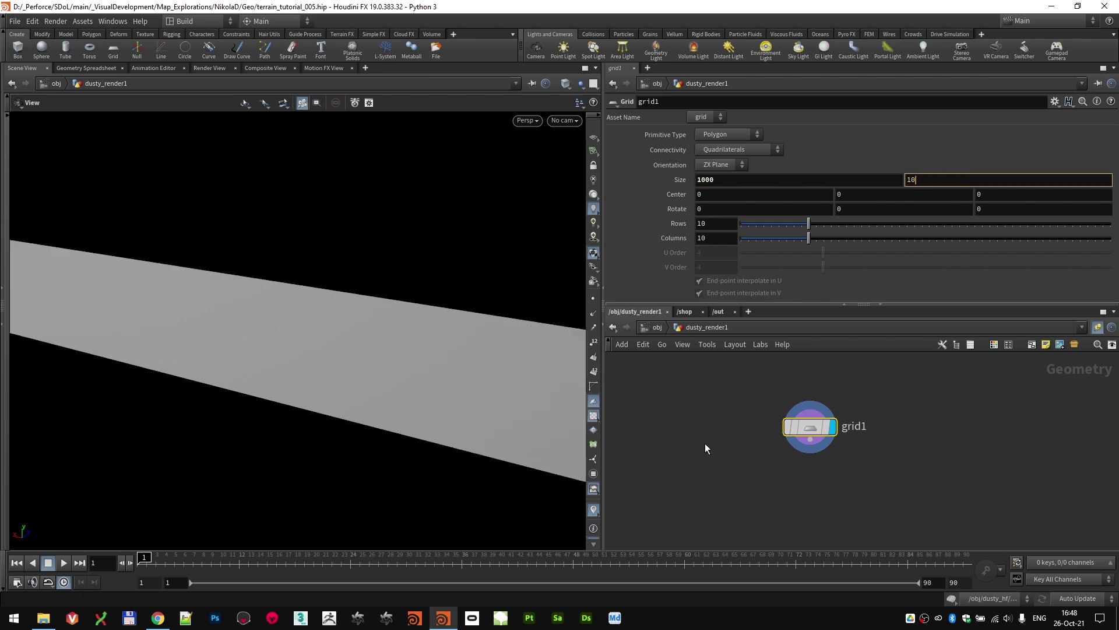
type("00")
key("Return")
key("f")
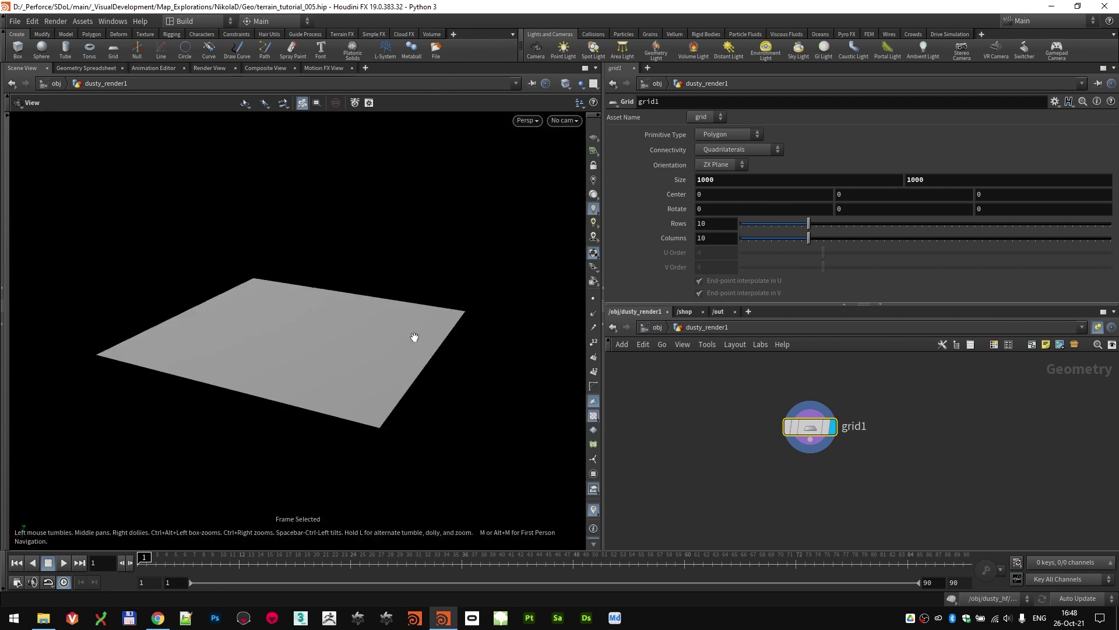
left_click_drag(414, 337, 417, 367)
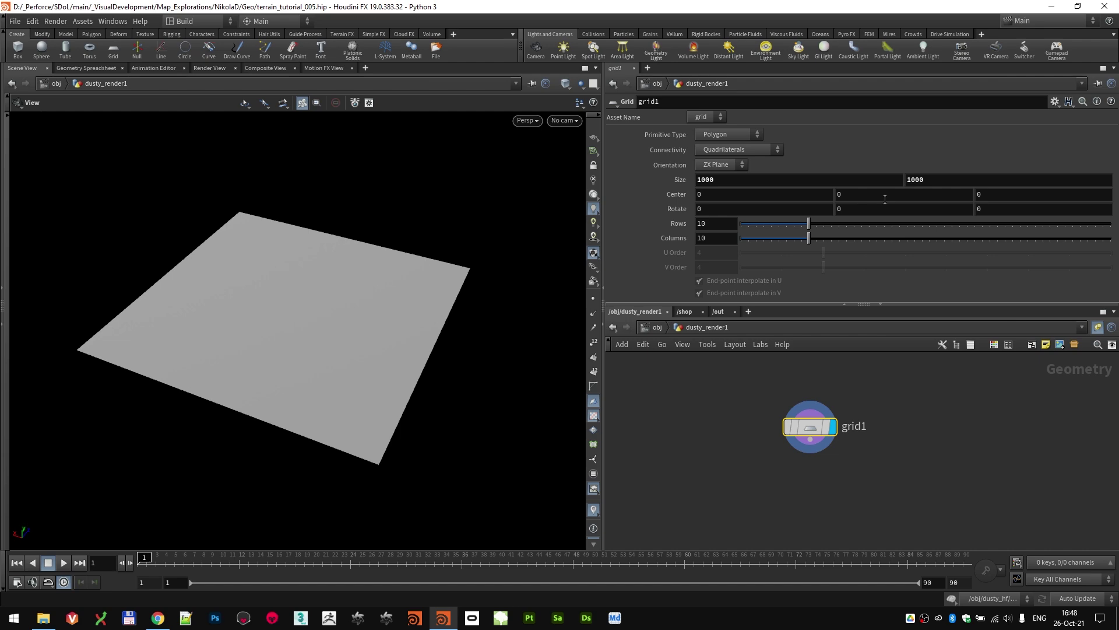
- Set the grid's Rows and Columns to 100 and check the subdivisions in wireframe
left_click(727, 228)
type("0")
left_click(729, 240)
type("0")
middle_click_drag(475, 317, 452, 315)
key("shift+w")
scroll(376, 342, "up", 3)
key("shift+w")
scroll(376, 343, "down", 1)
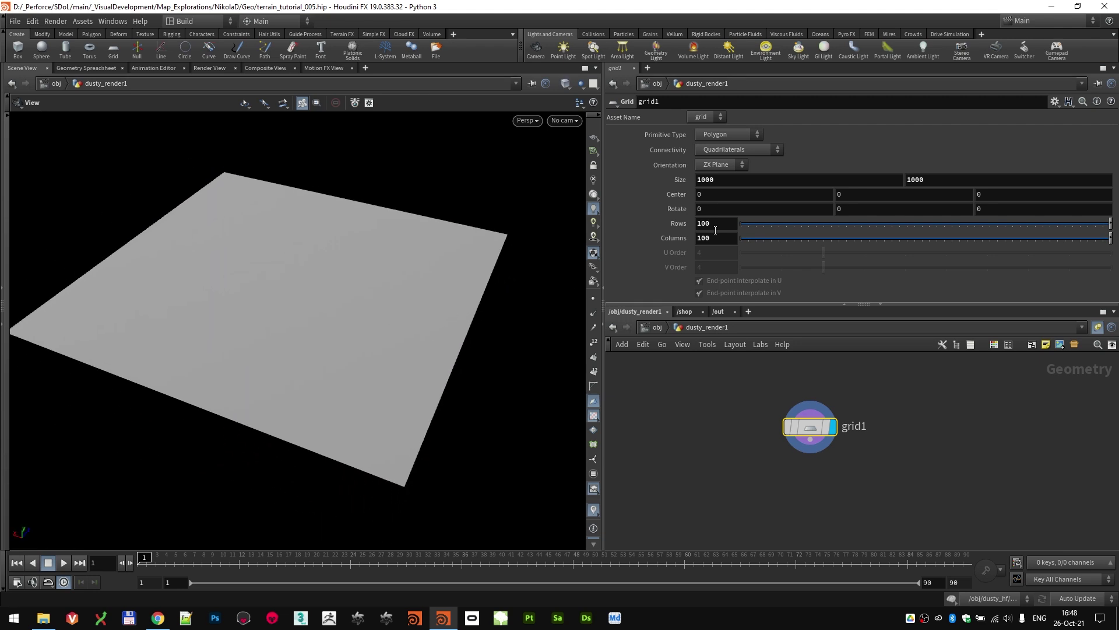
scroll(324, 316, "up", 1)
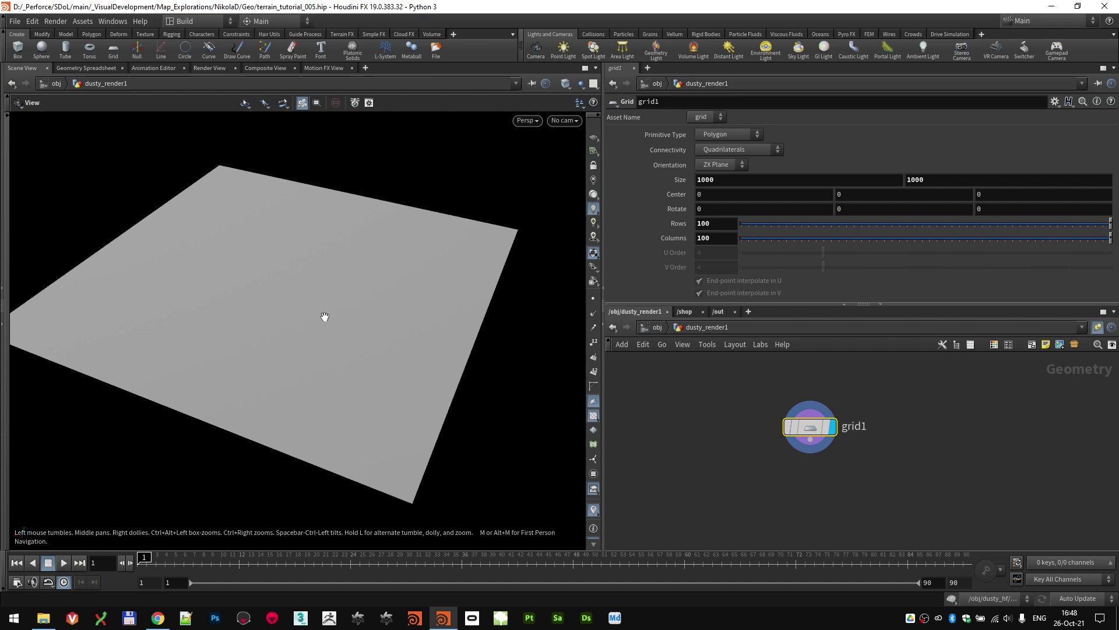
middle_click_drag(324, 317, 340, 318)
left_click_drag(340, 318, 343, 296)
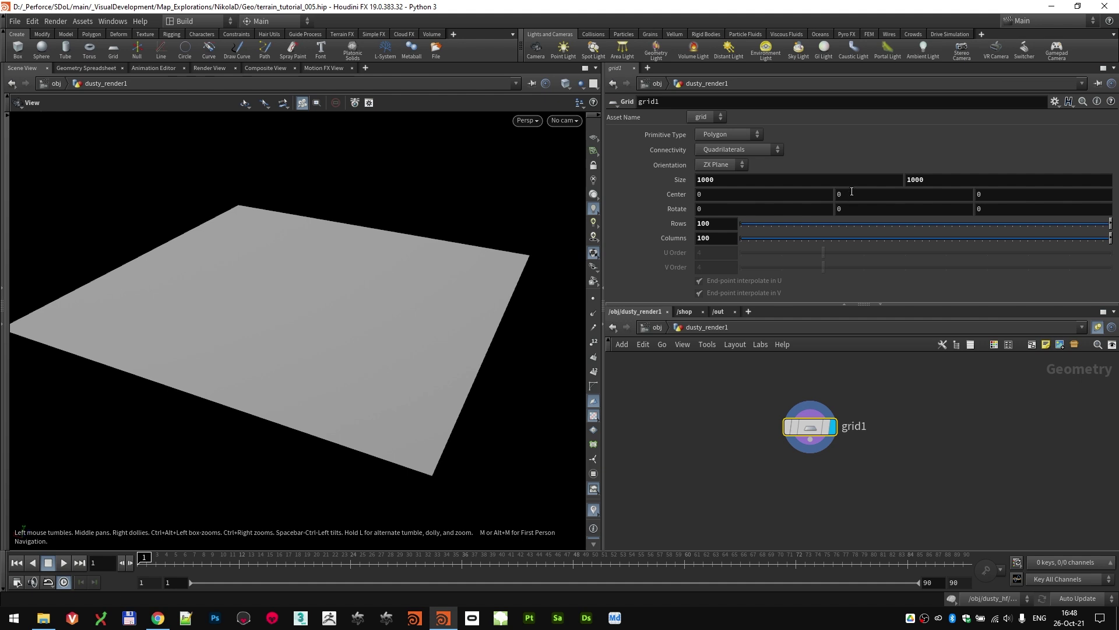
- Go into the dusty_hf terrain network and select heightfield_visualize6
left_click(657, 328)
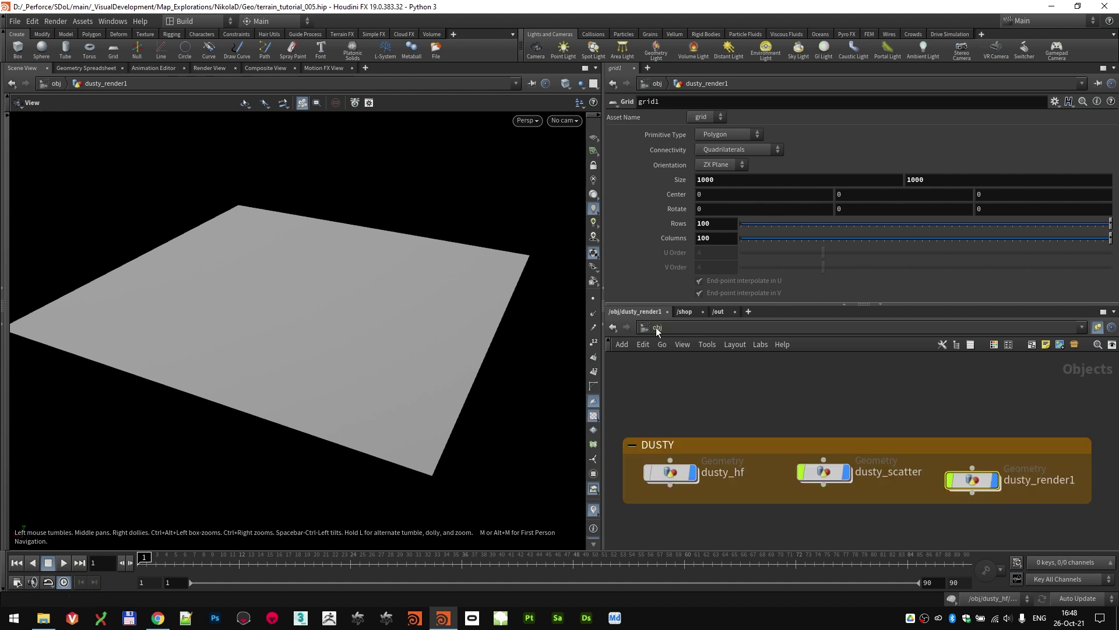
left_click(669, 473)
double_click(682, 467)
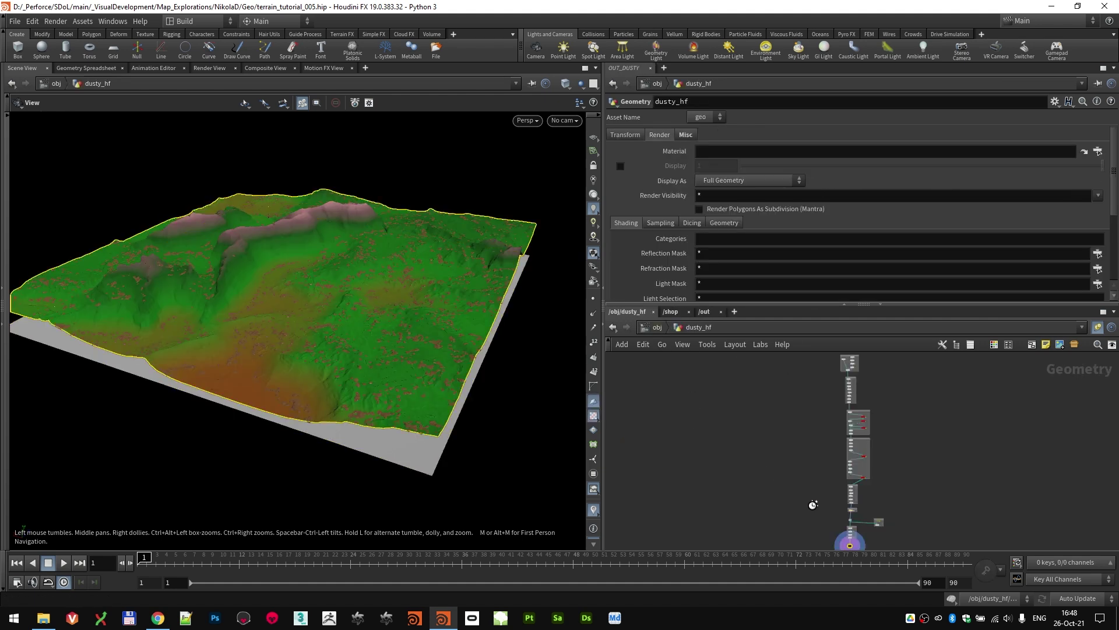
middle_click_drag(841, 539, 815, 450)
scroll(819, 446, "up", 6)
scroll(835, 434, "up", 5)
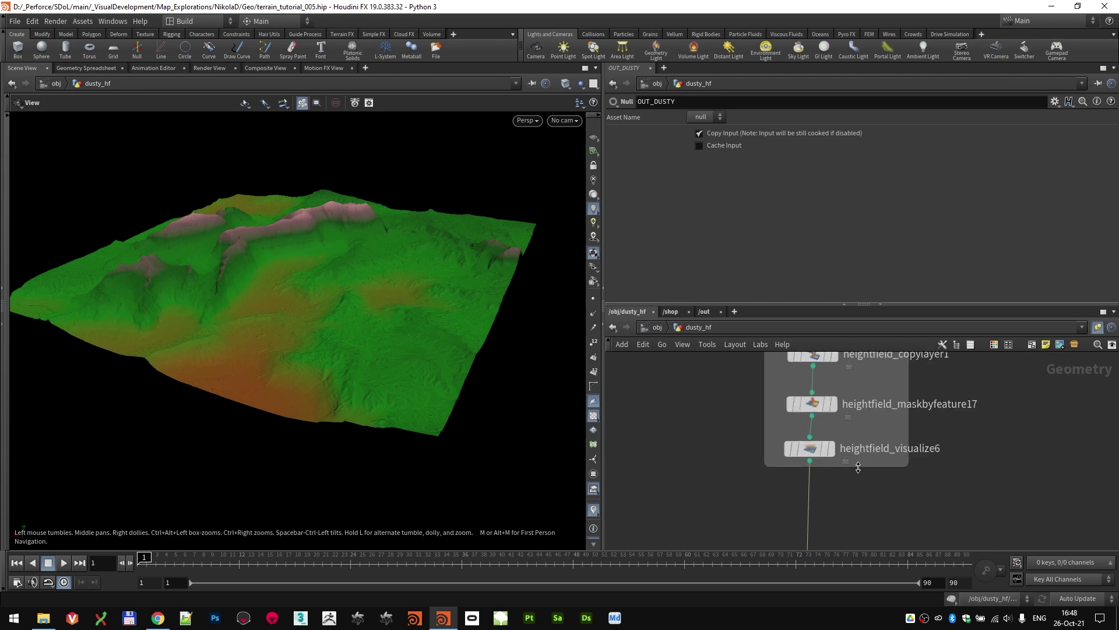
left_click(819, 453)
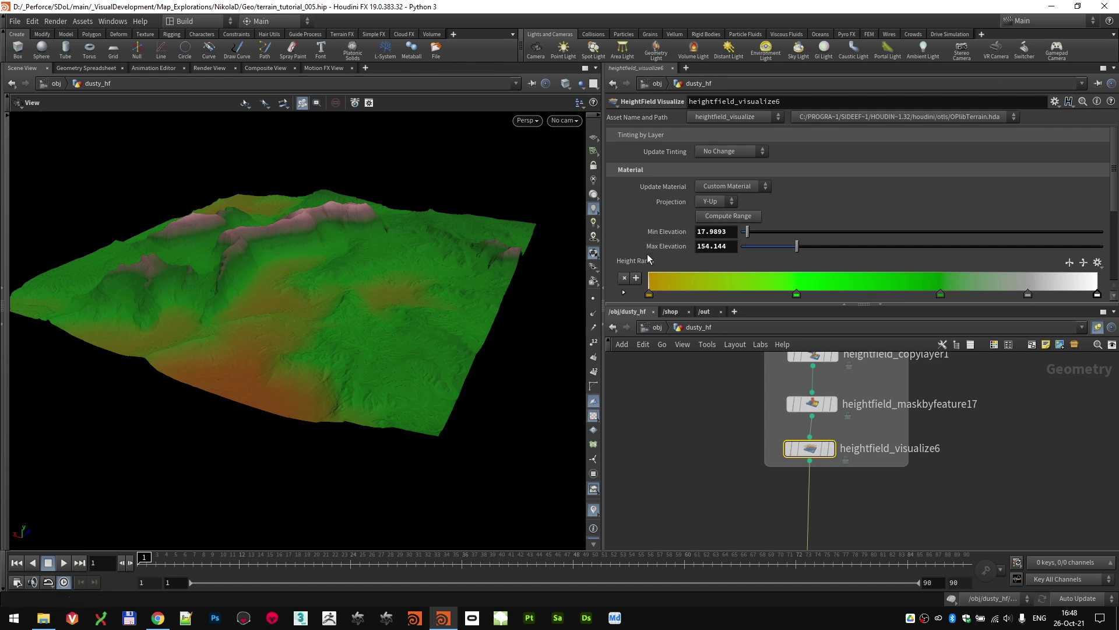
- Copy the Min Elevation parameter (17.9893) from heightfield_visualize6
right_click(717, 233)
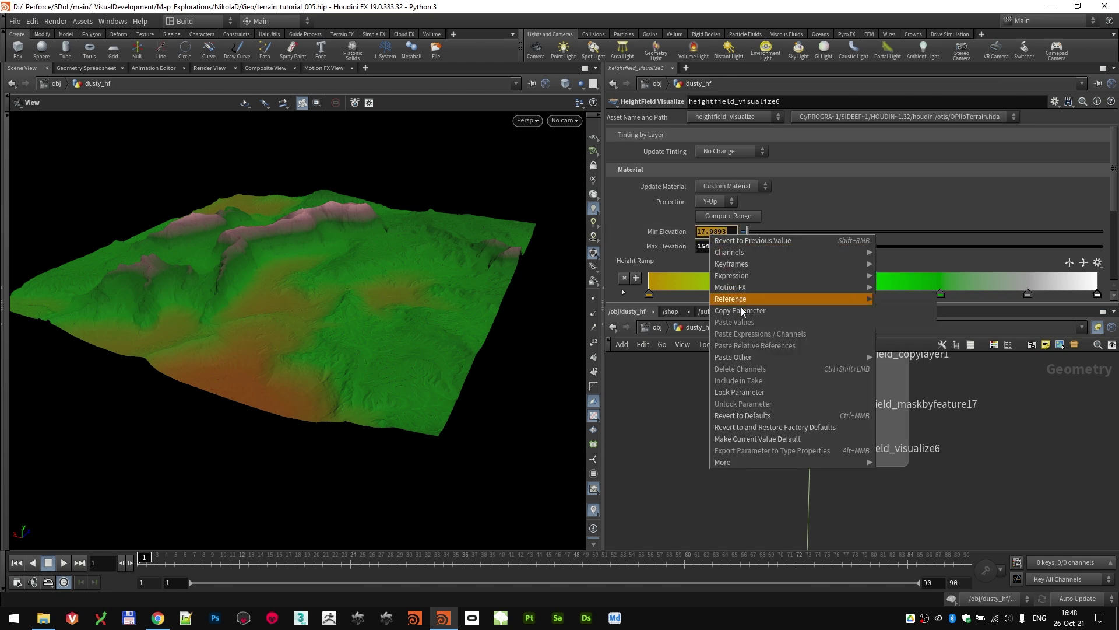
left_click(725, 308)
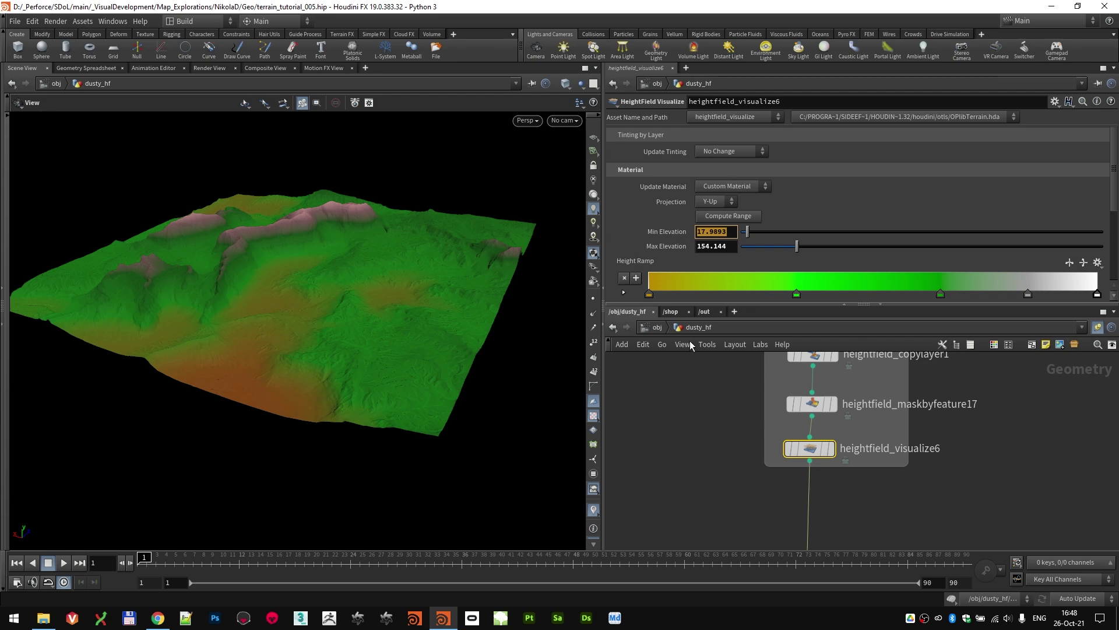
right_click(729, 229)
left_click(771, 307)
- Make dusty_render1 visible at object level and go inside it
left_click(657, 327)
left_click(991, 480)
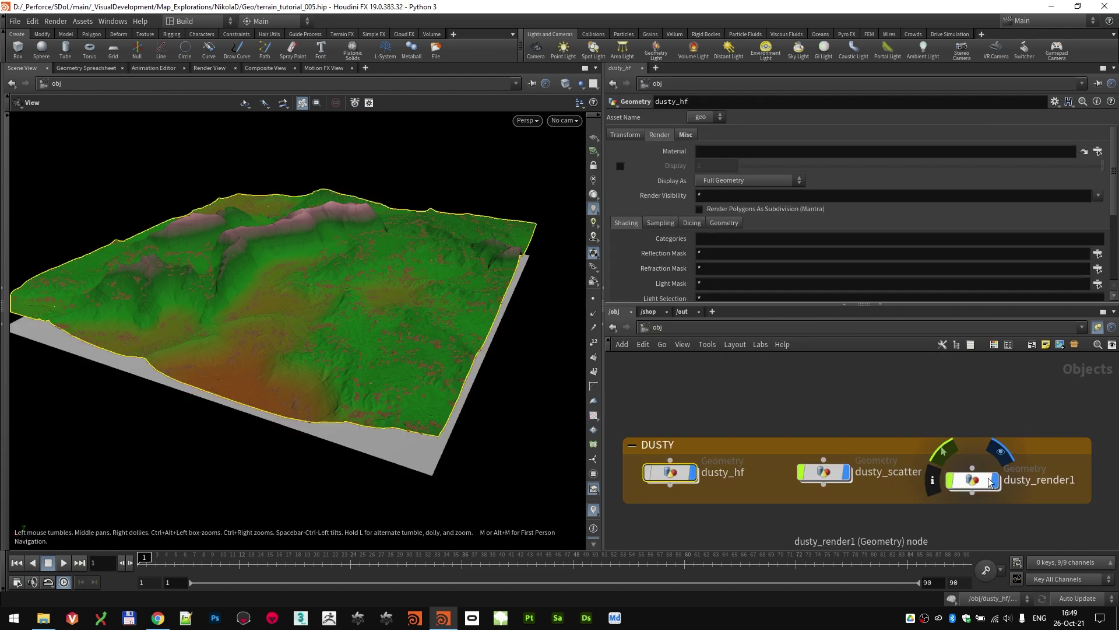
left_click(984, 484)
double_click(983, 484)
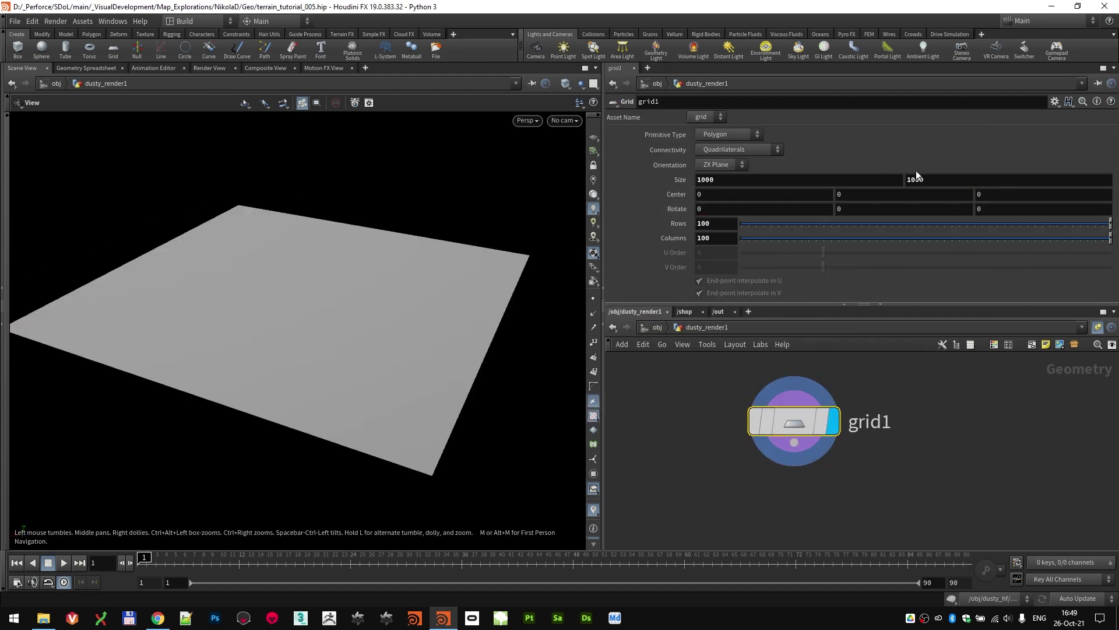
- Paste a relative reference to Min Elevation into grid1's Center Y and select grid1
right_click(851, 195)
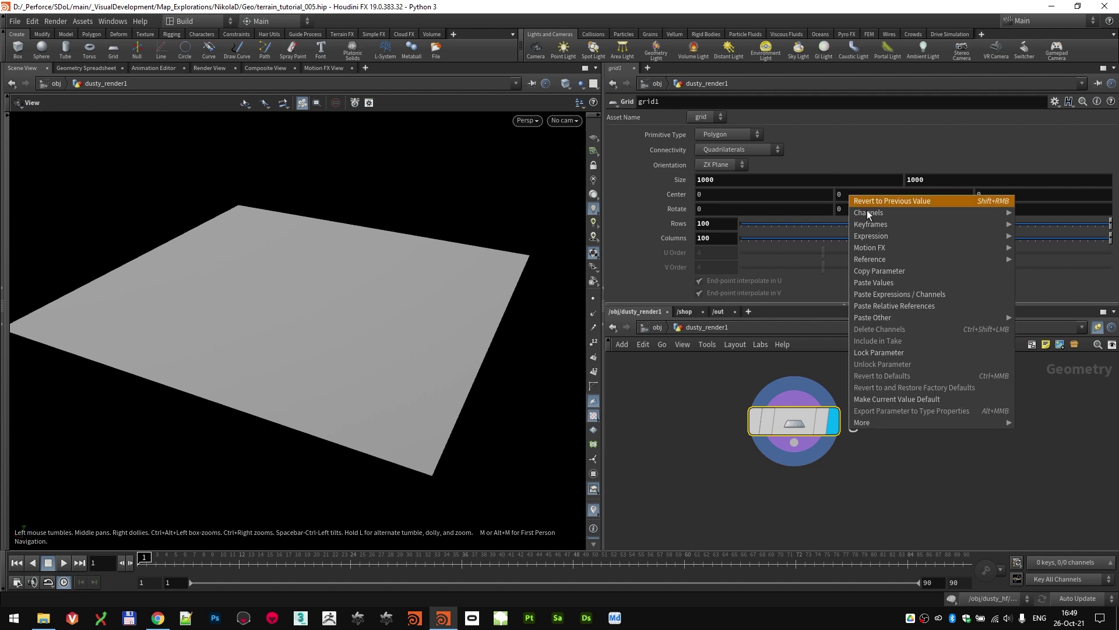
left_click(932, 307)
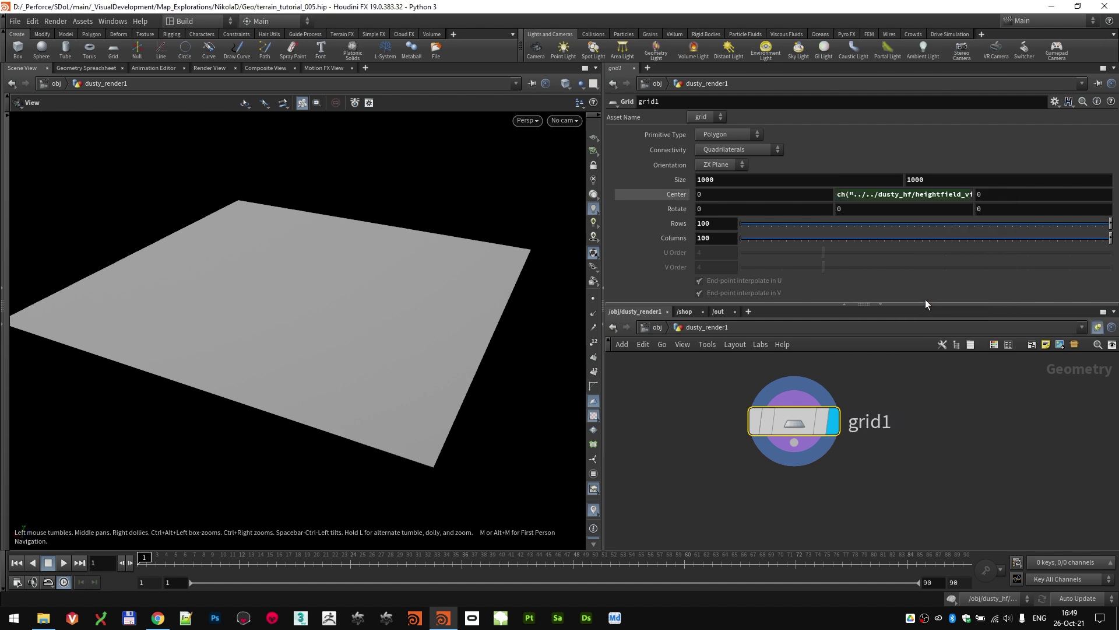
left_click(657, 193)
left_click(668, 197)
scroll(737, 424, "down", 1)
middle_click_drag(772, 482, 771, 449)
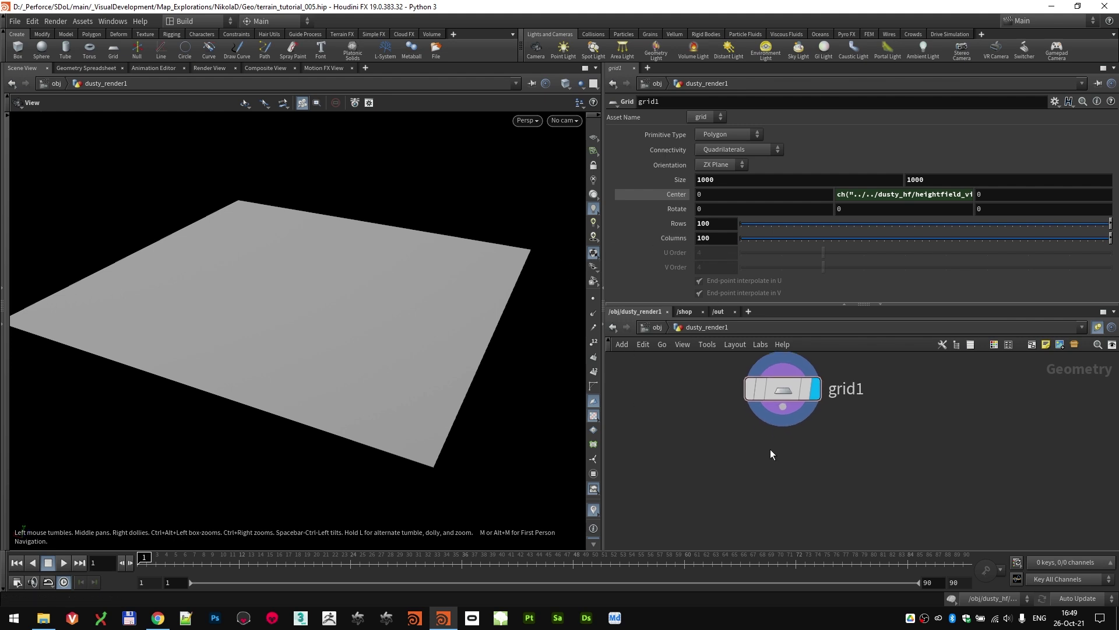
left_click(794, 390)
scroll(821, 432, "down", 2)
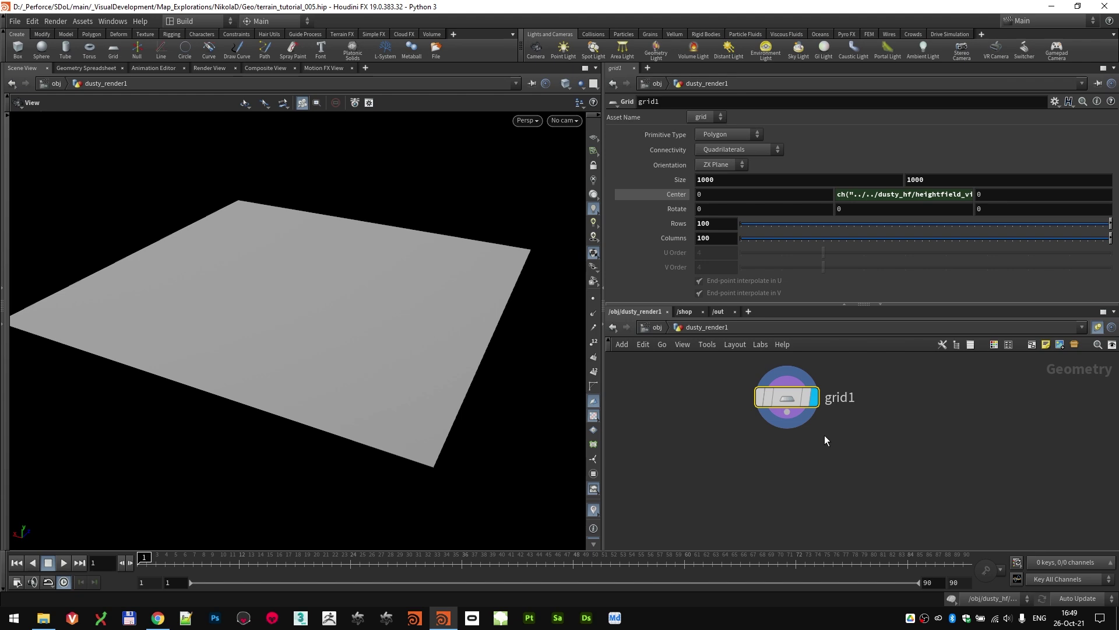
- Add a UV Project node under grid1 and initialize it to Best Plane, revealing the checker texture
key("Tab")
type("uv ori")
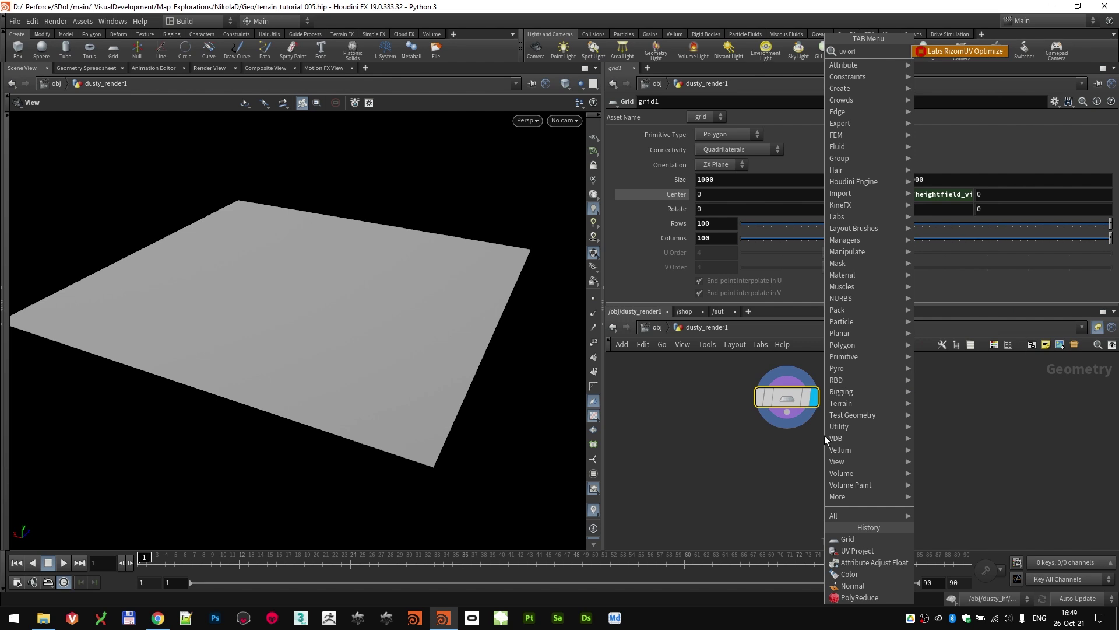
key("BackSpace")
key("BackSpace")
key("BackSpace")
type("pro")
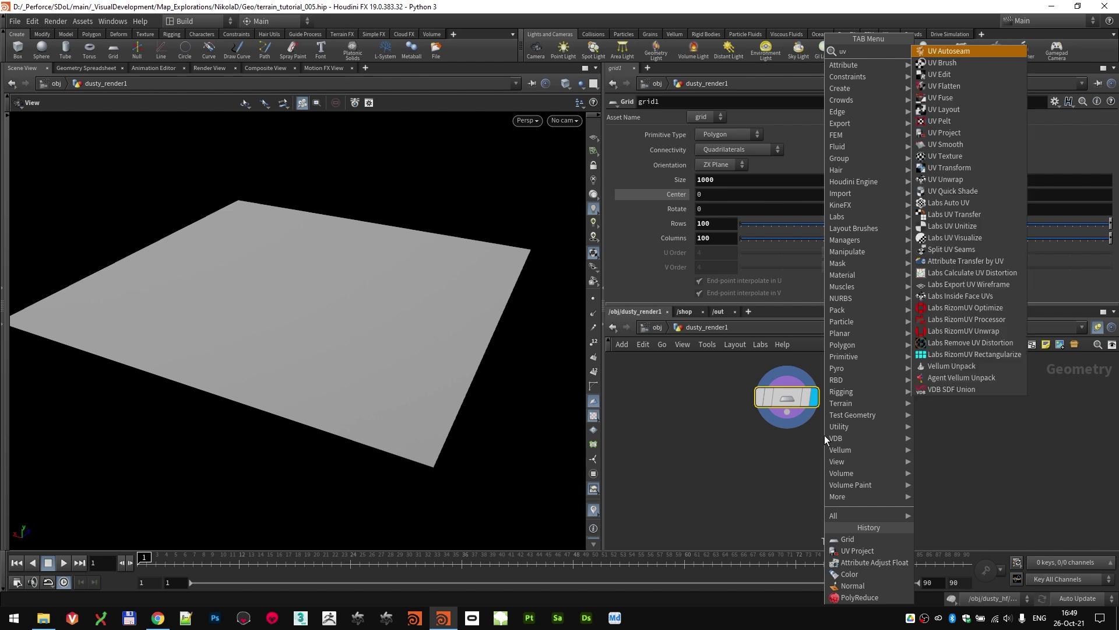
key("Return")
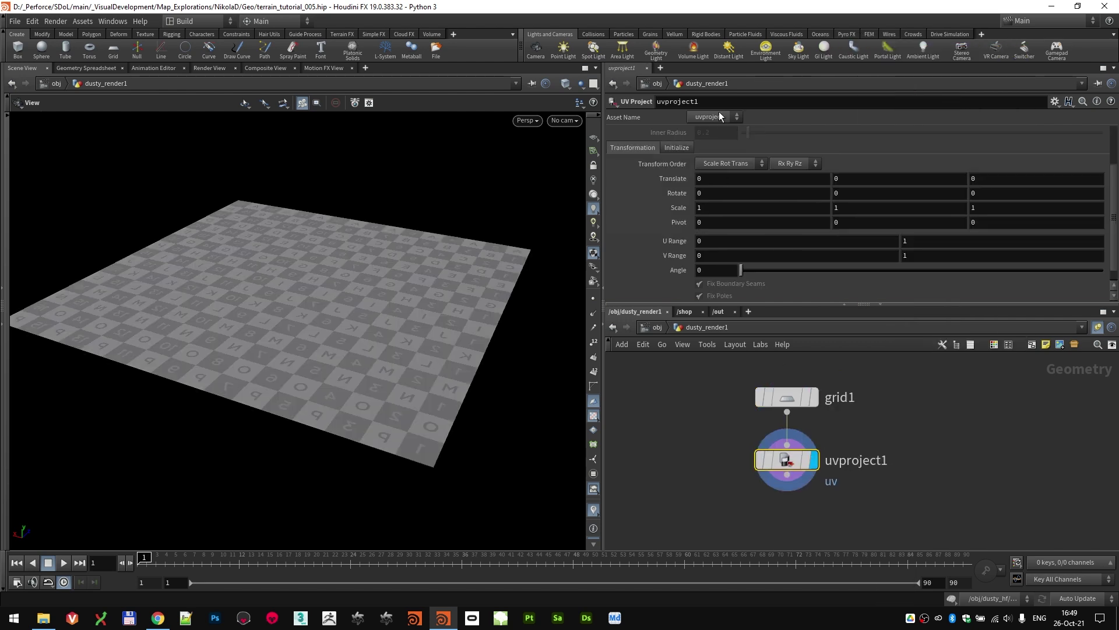
left_click(690, 148)
left_click(708, 176)
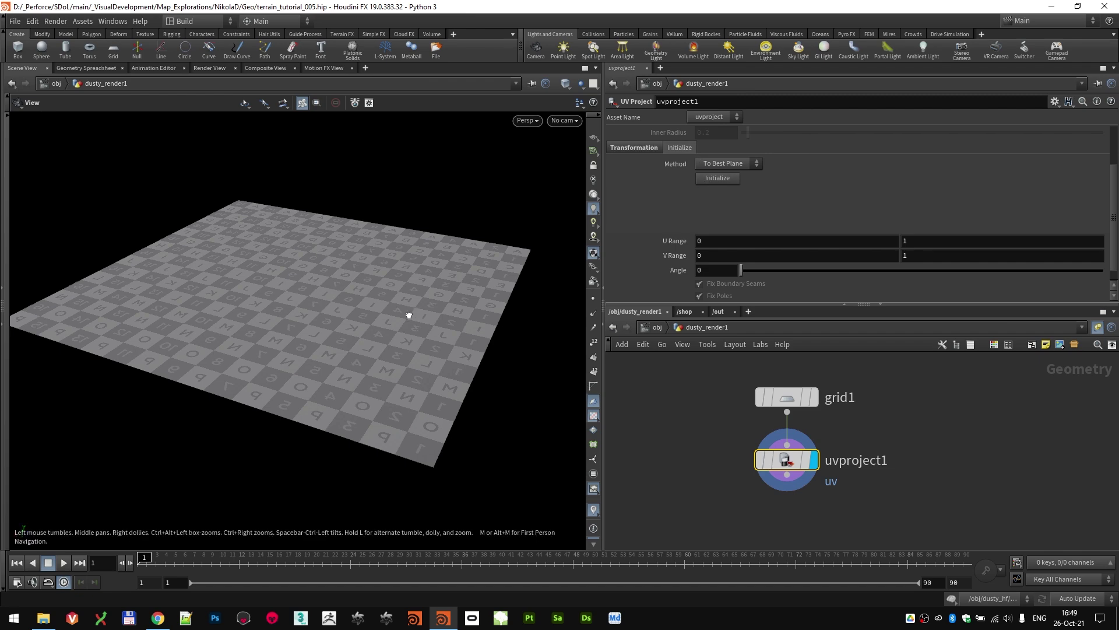
left_click_drag(408, 313, 411, 369)
scroll(805, 195, "down", 1)
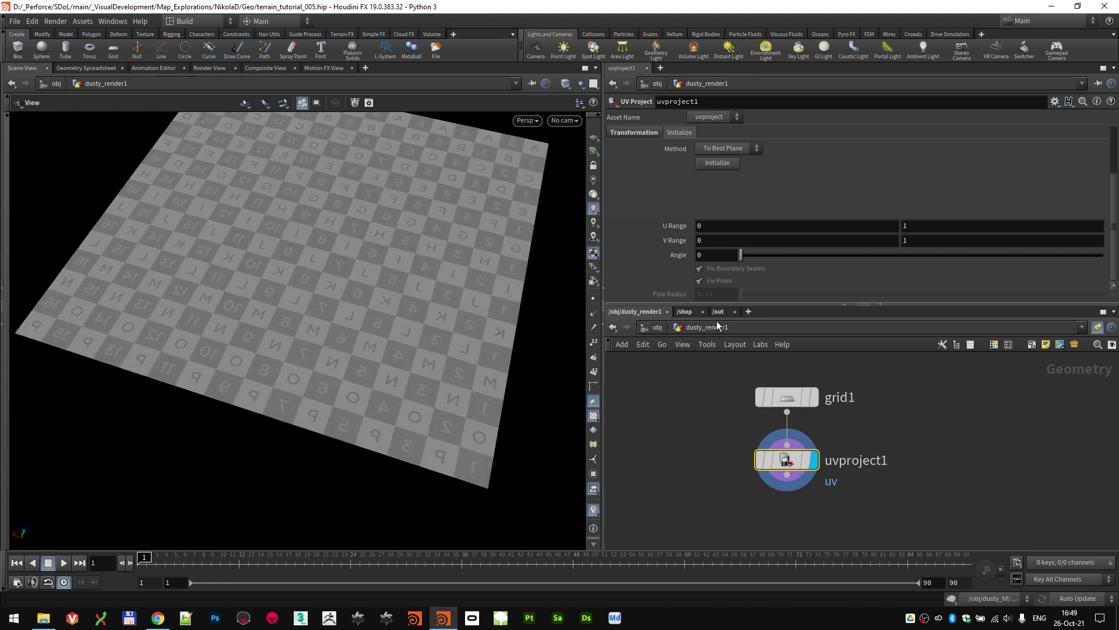
- Create uvtransform1 below uvproject1 using the uvt node search
key("Tab")
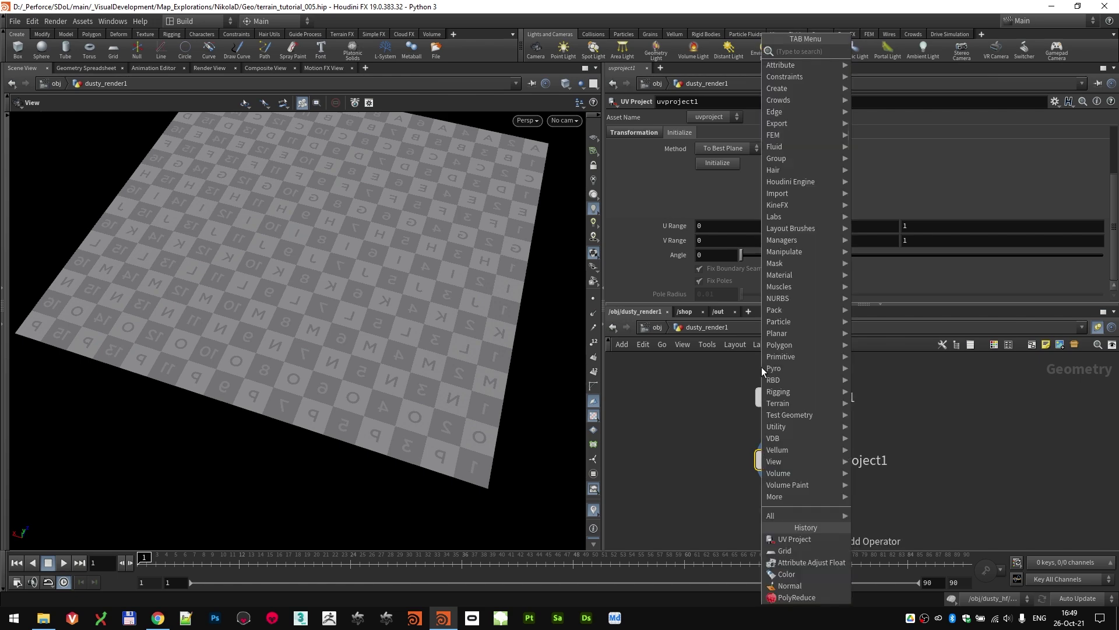
type("uvt")
key("Down")
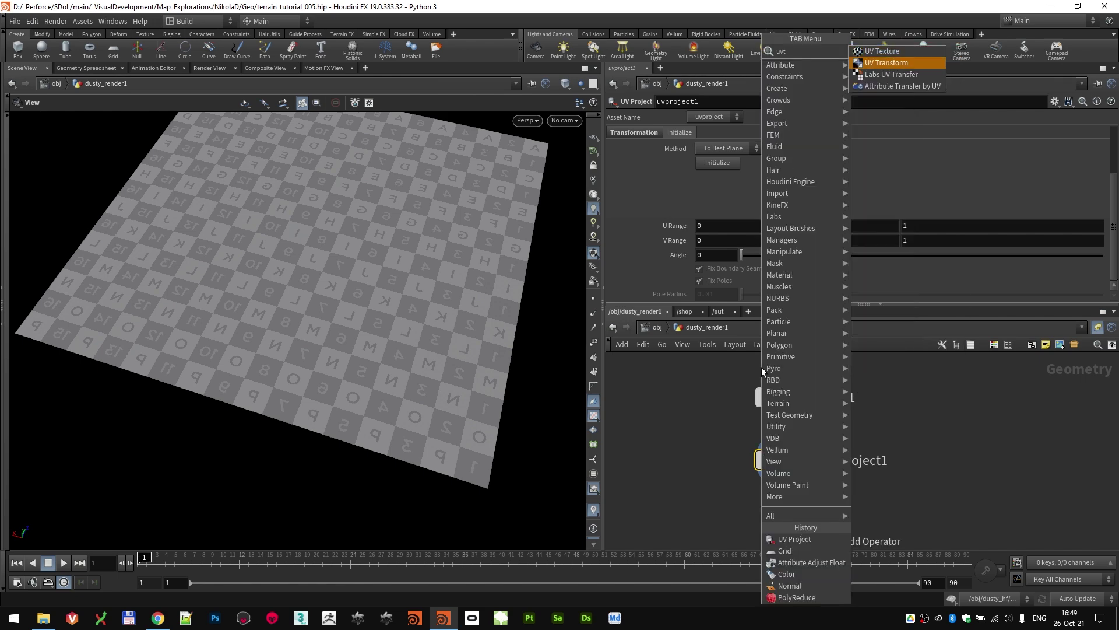
key("Return")
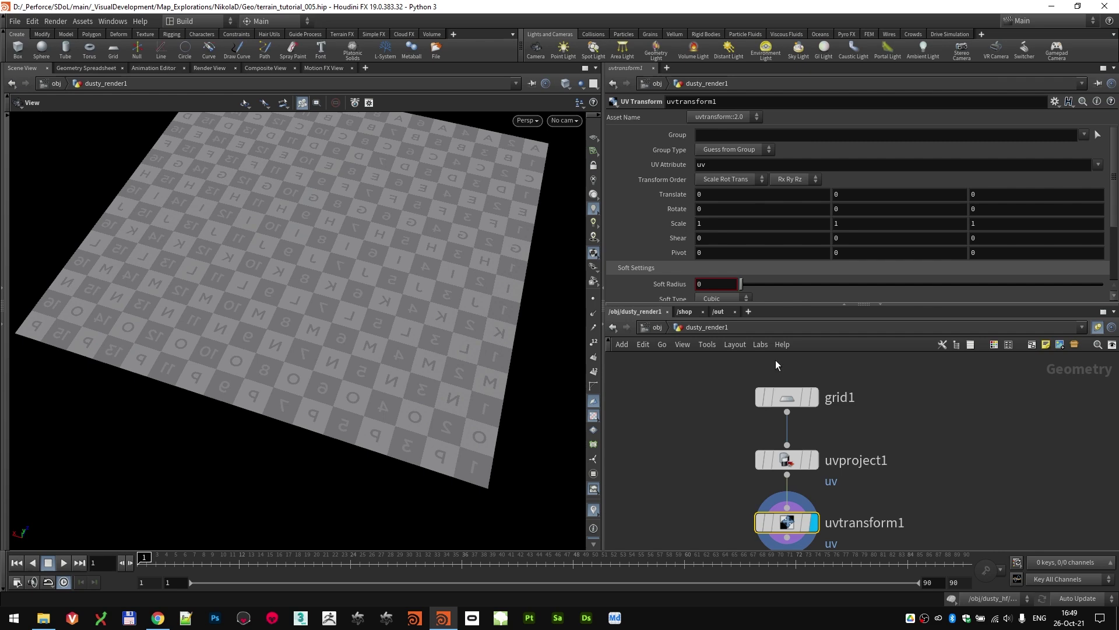
scroll(688, 424, "down", 2)
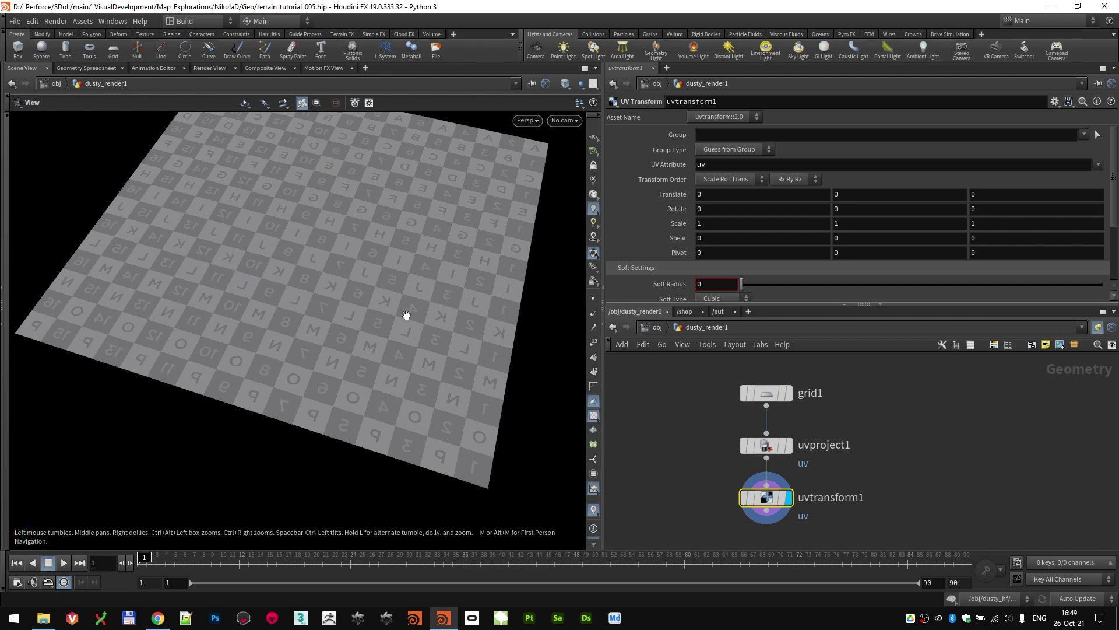
left_click_drag(406, 315, 380, 286)
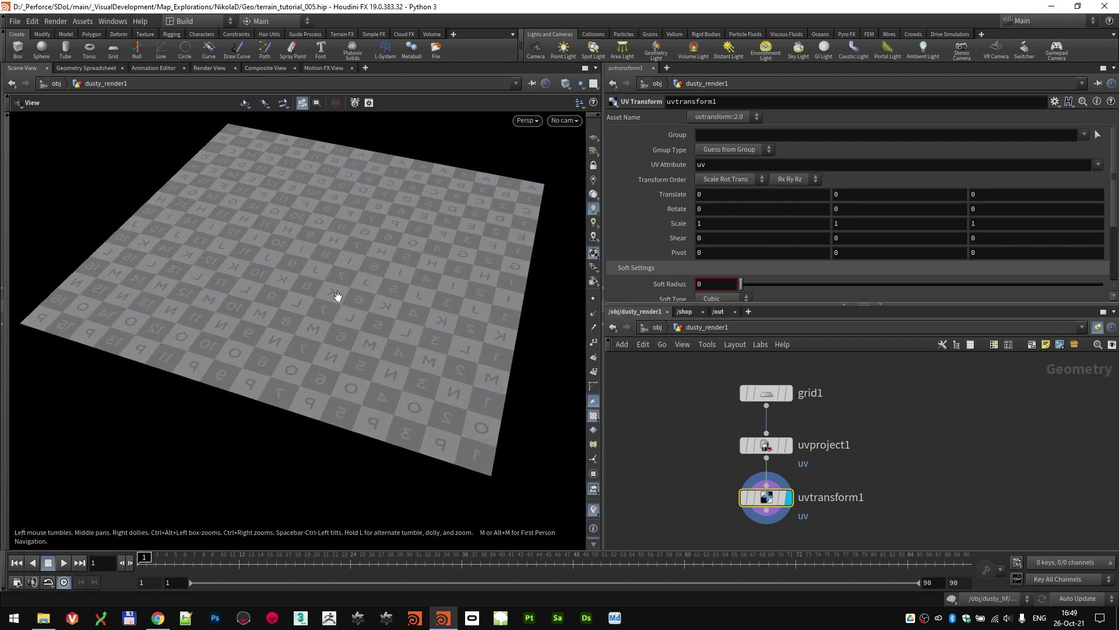
scroll(325, 349, "up", 4)
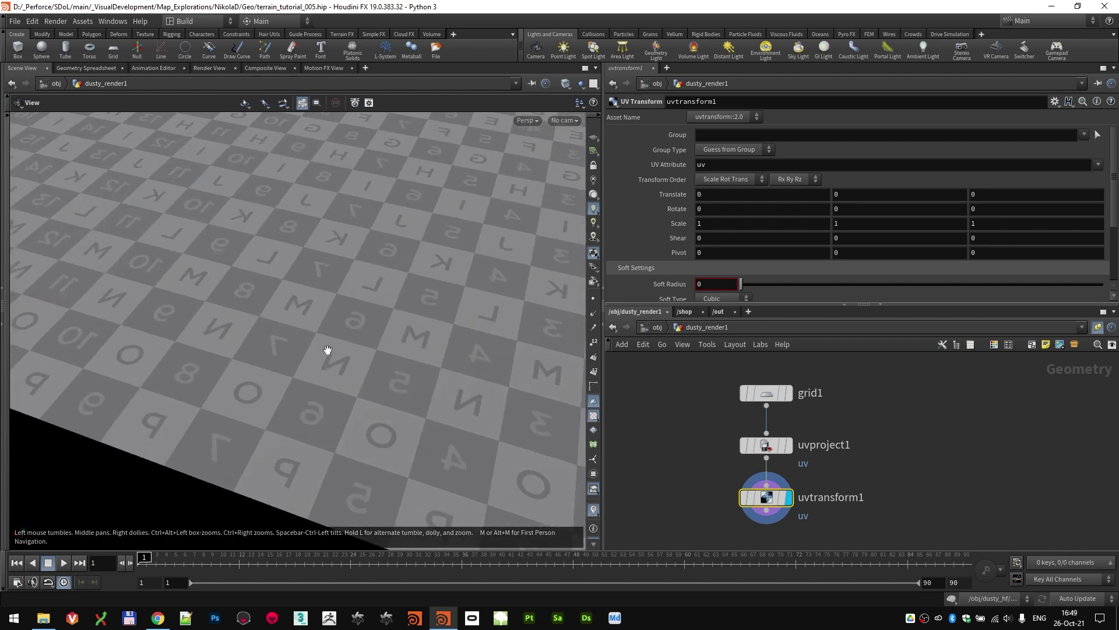
left_click_drag(328, 350, 367, 353)
scroll(313, 340, "down", 6)
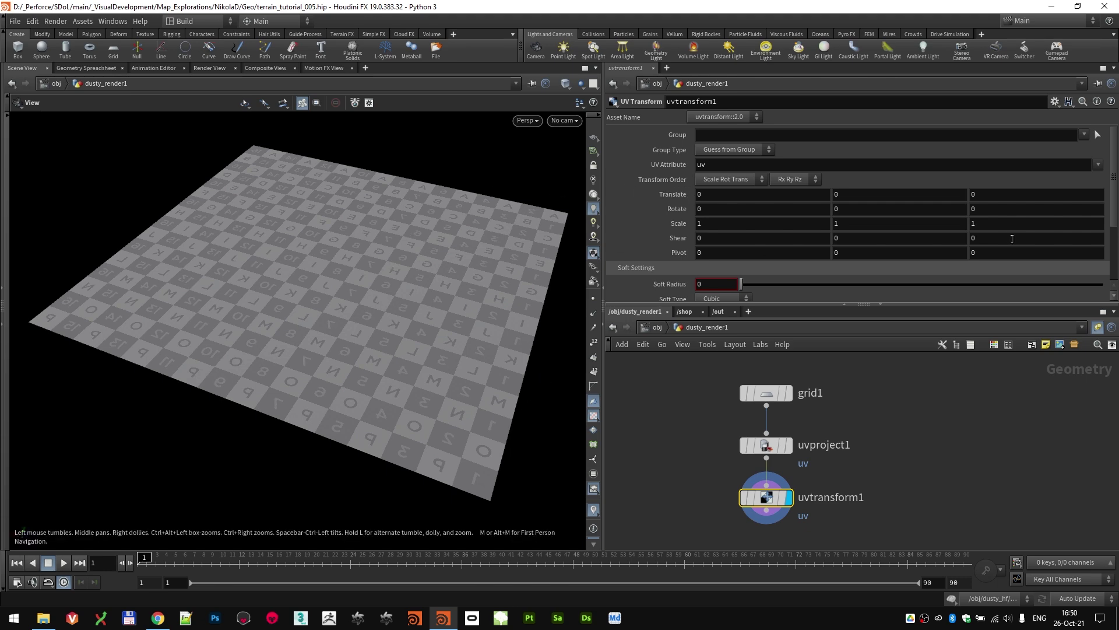
- Give uvtransform1 Rotate Z -90, pivot 0.5 and scale -0.99, 0.99, 0.99
left_click(998, 212)
type("-90")
key("Return")
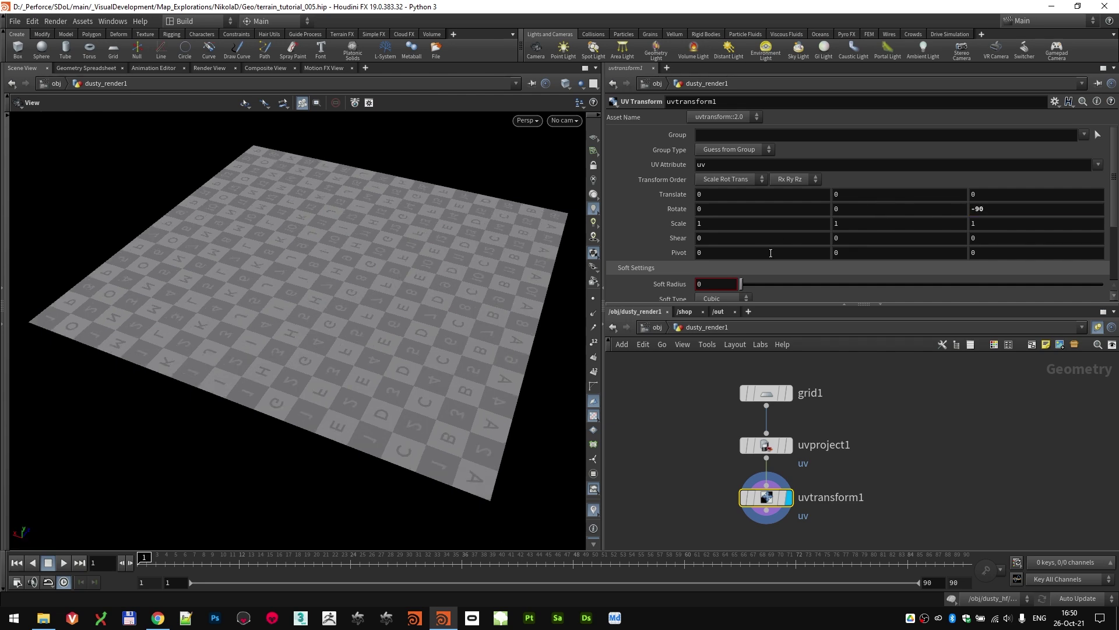
middle_click_drag(676, 252, 707, 258)
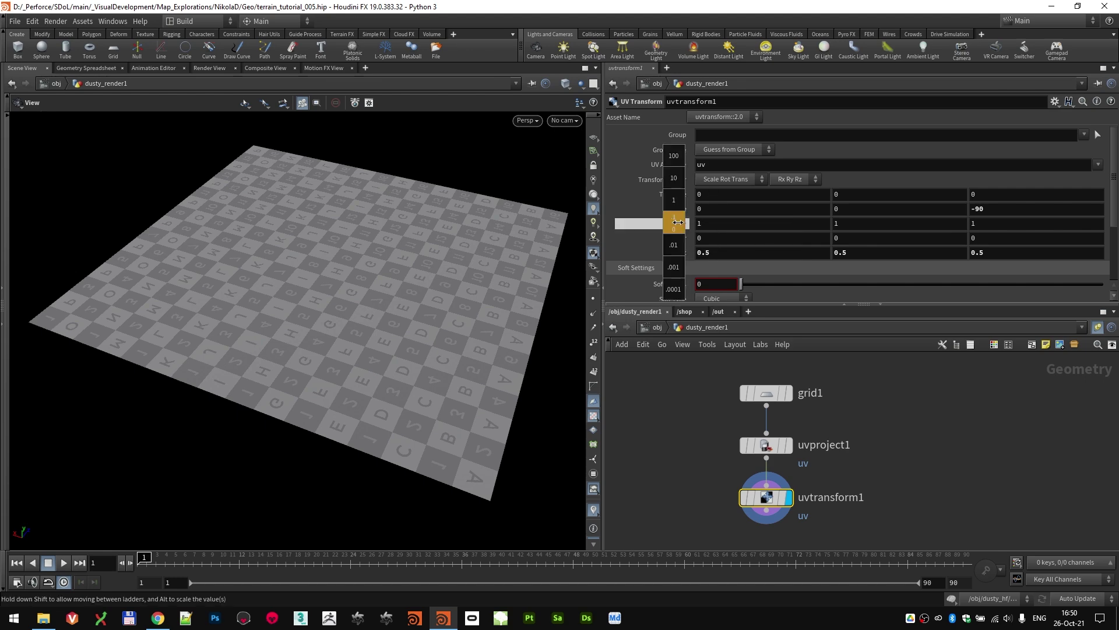
middle_click_drag(678, 222, 661, 241)
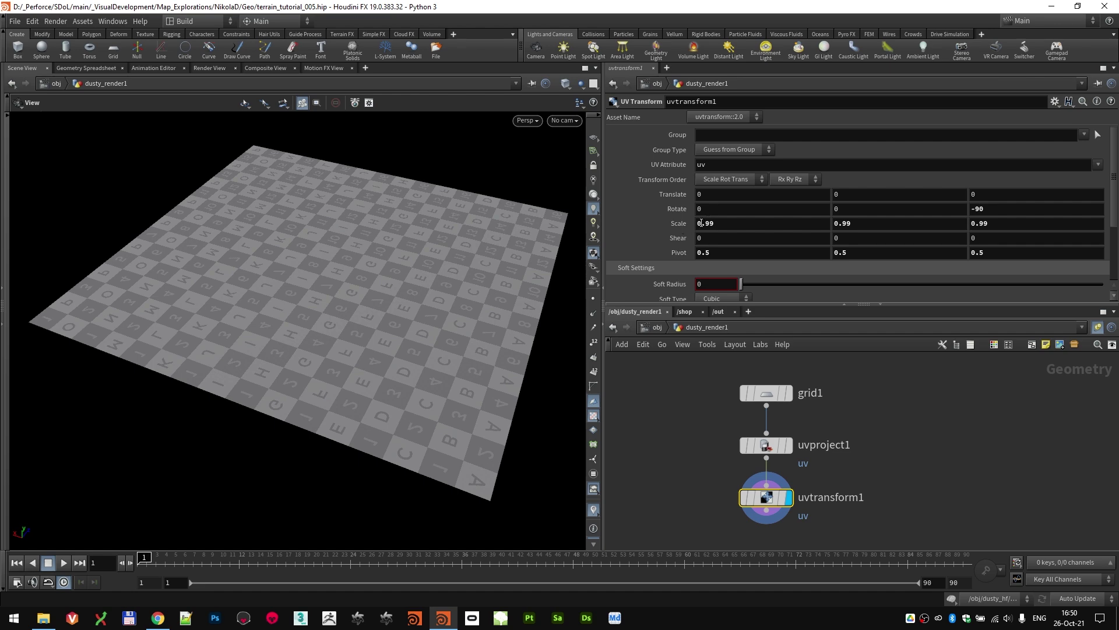
left_click(702, 223)
type("-")
key("Return")
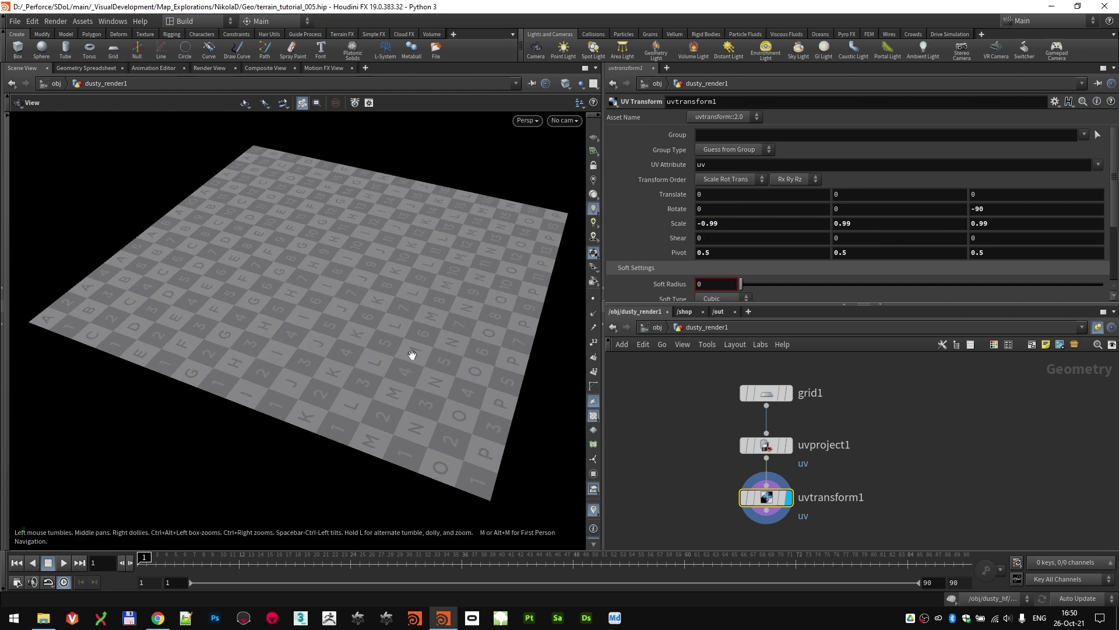
left_click_drag(413, 352, 346, 344)
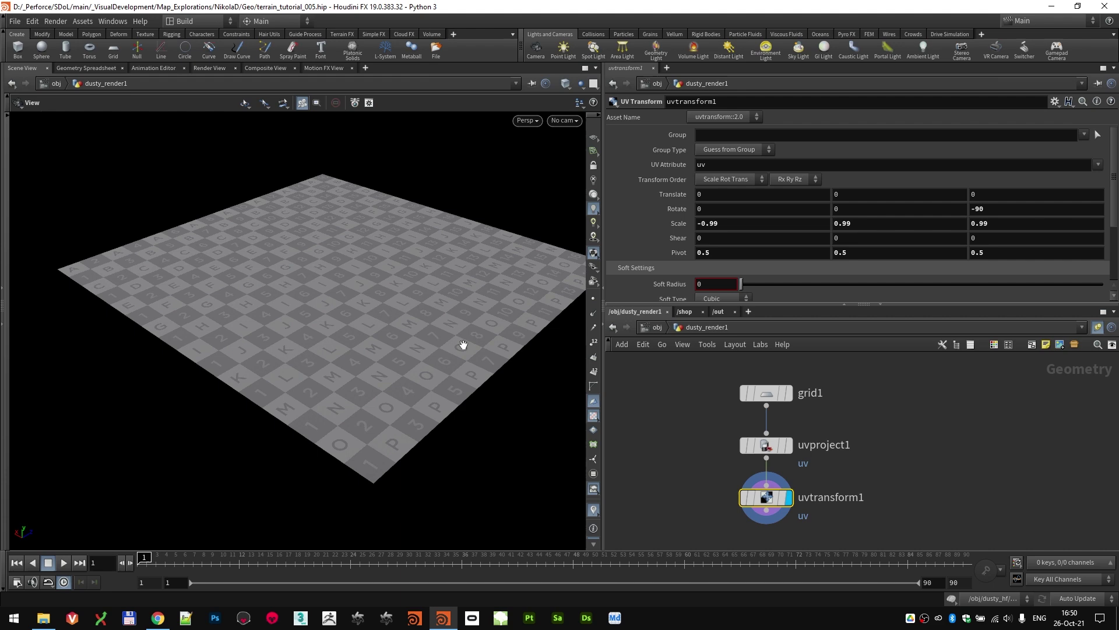
- At /obj, turn off the display of dusty_hf, dusty_scatter and dusty_render1
middle_click_drag(684, 441, 679, 418)
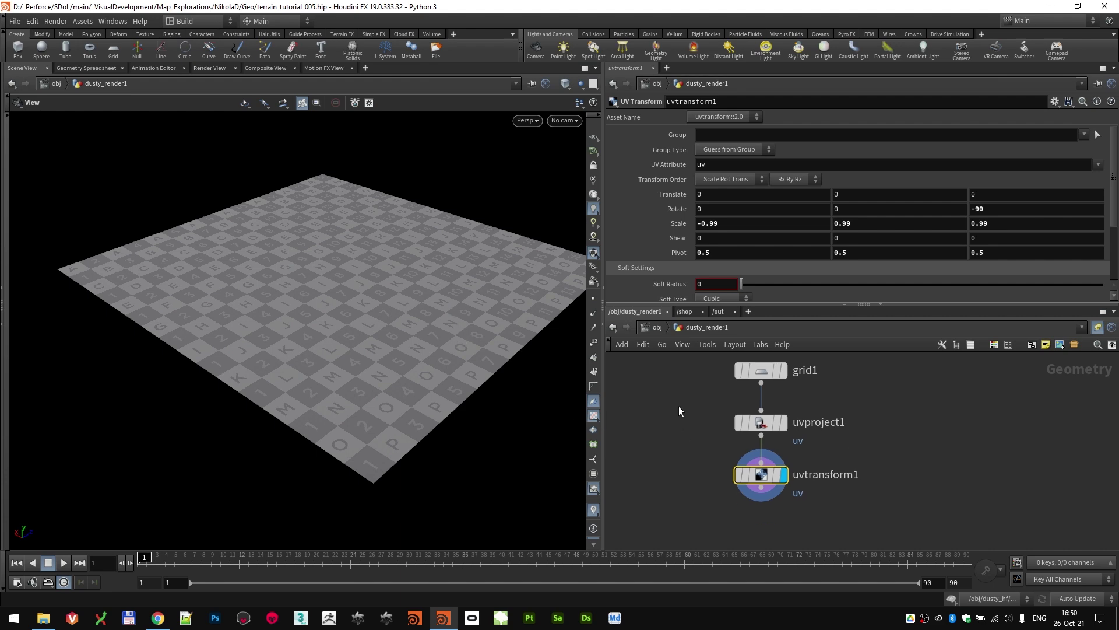
left_click(654, 327)
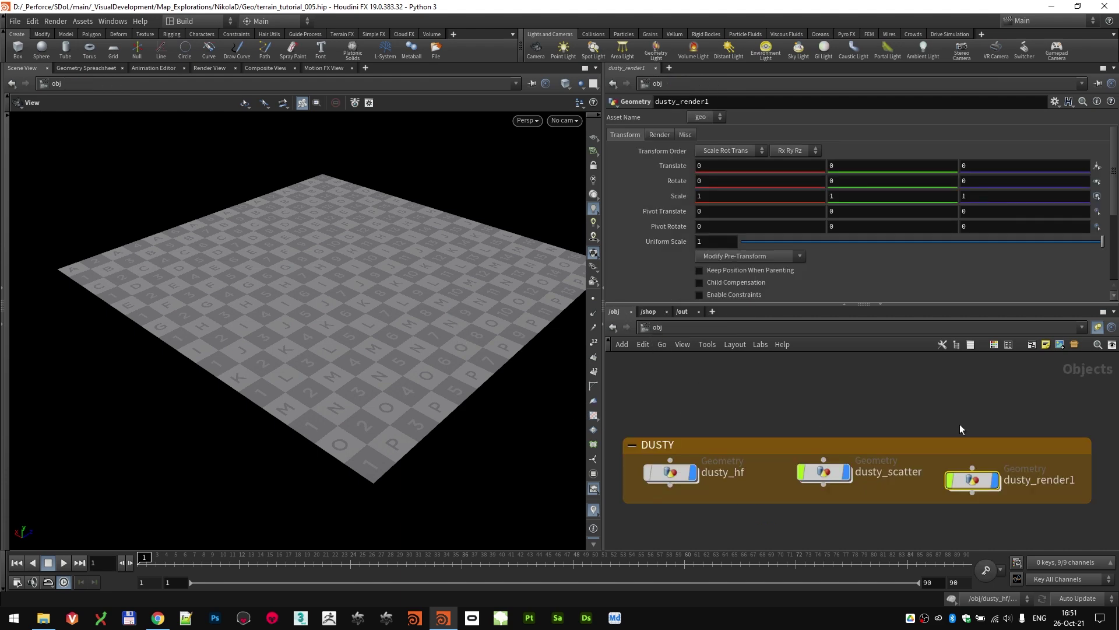
scroll(949, 414, "down", 1)
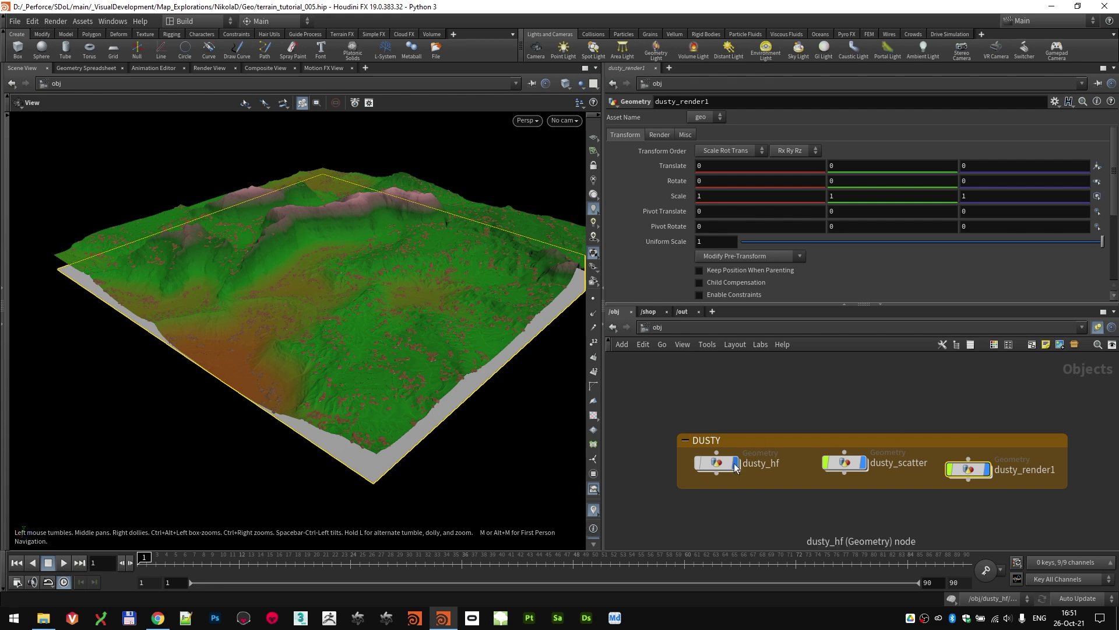
left_click(862, 465)
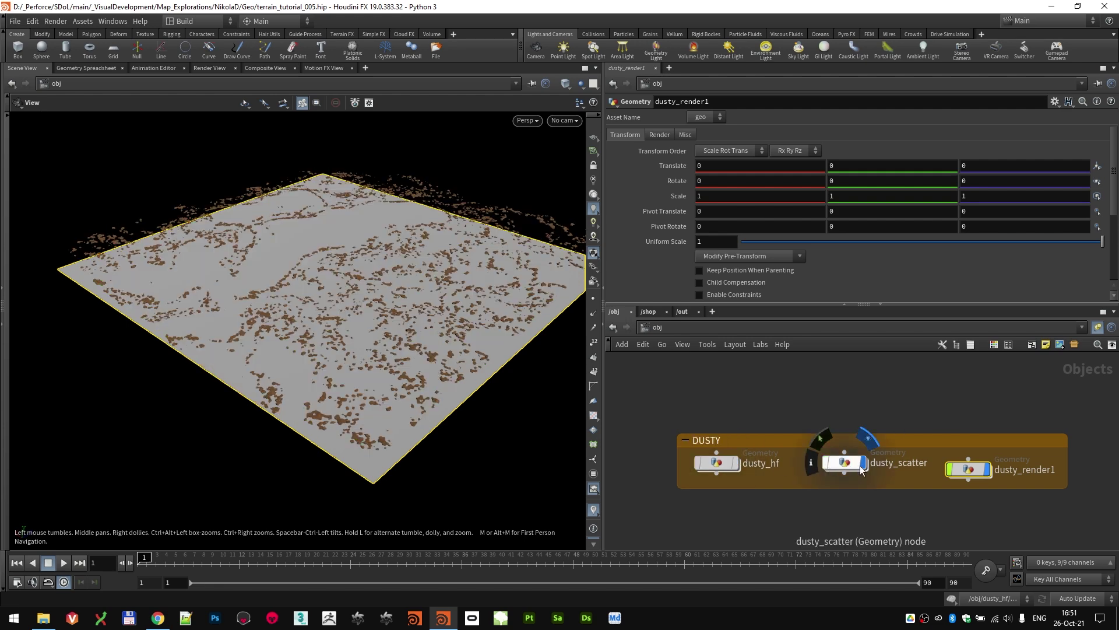
left_click(862, 466)
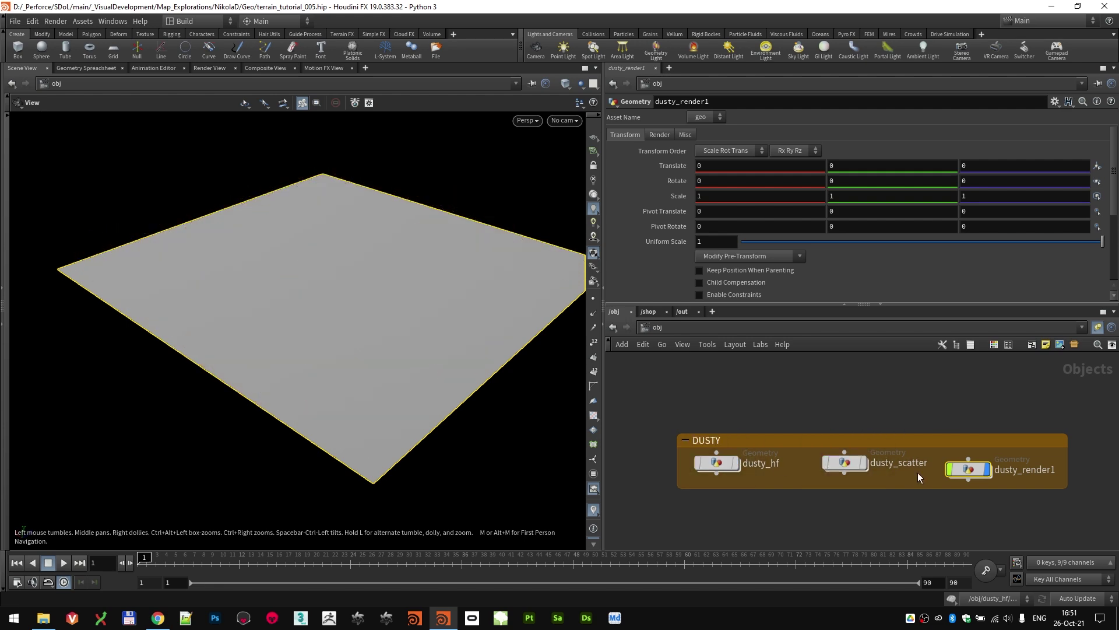
left_click(988, 470)
- Add a LOP Network, lopnet2, beside the DUSTY nodes
middle_click_drag(948, 404, 684, 408)
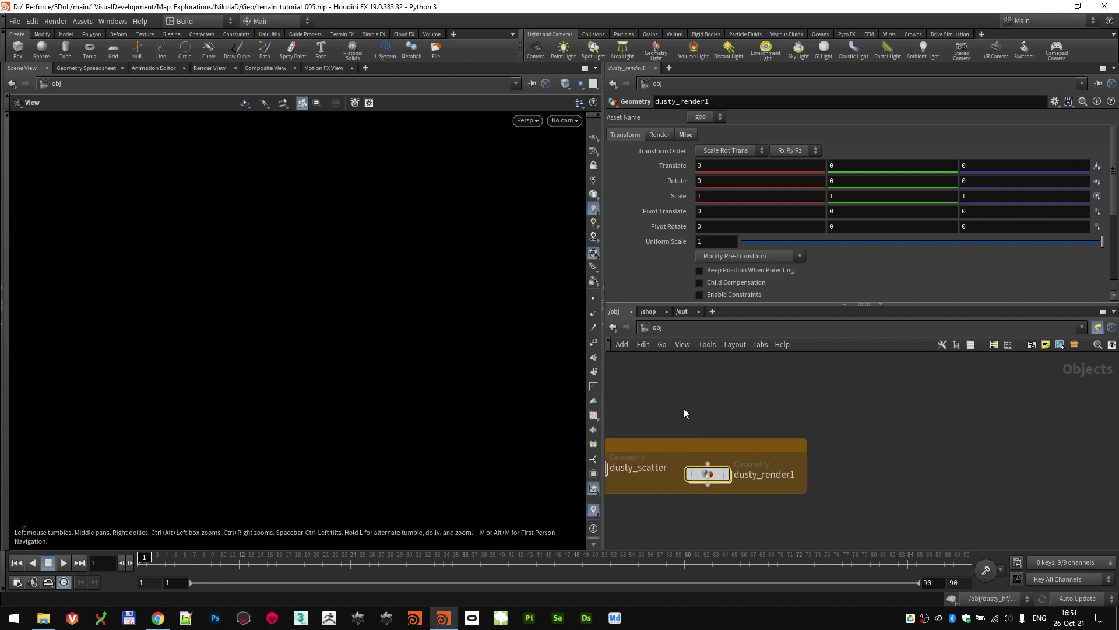
key("Tab")
type("lop")
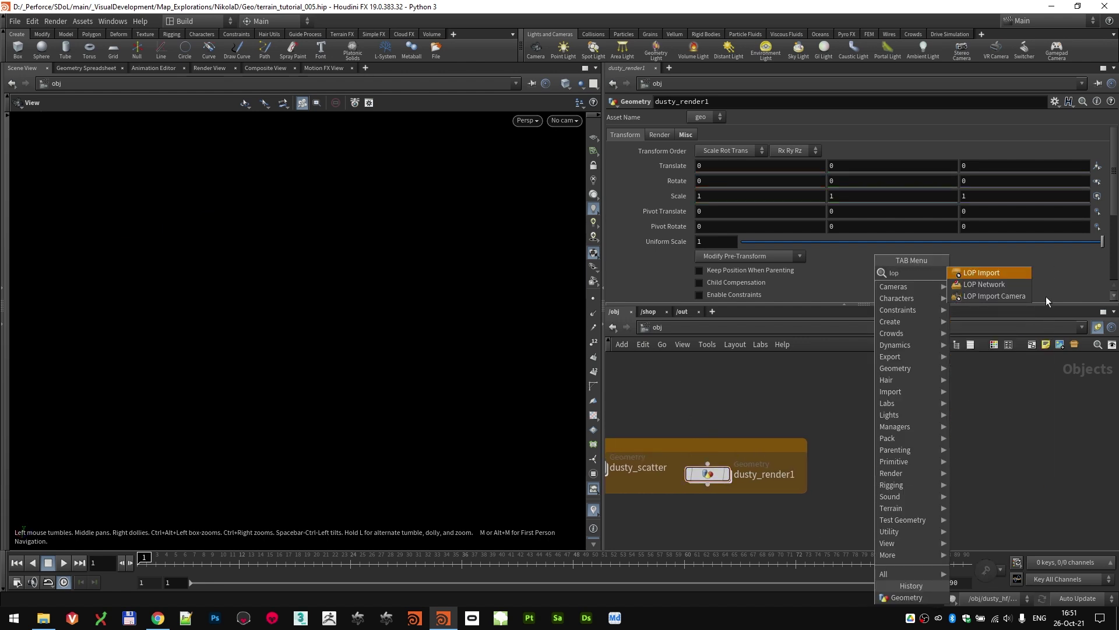
left_click(998, 281)
left_click(899, 435)
left_click_drag(899, 436, 900, 469)
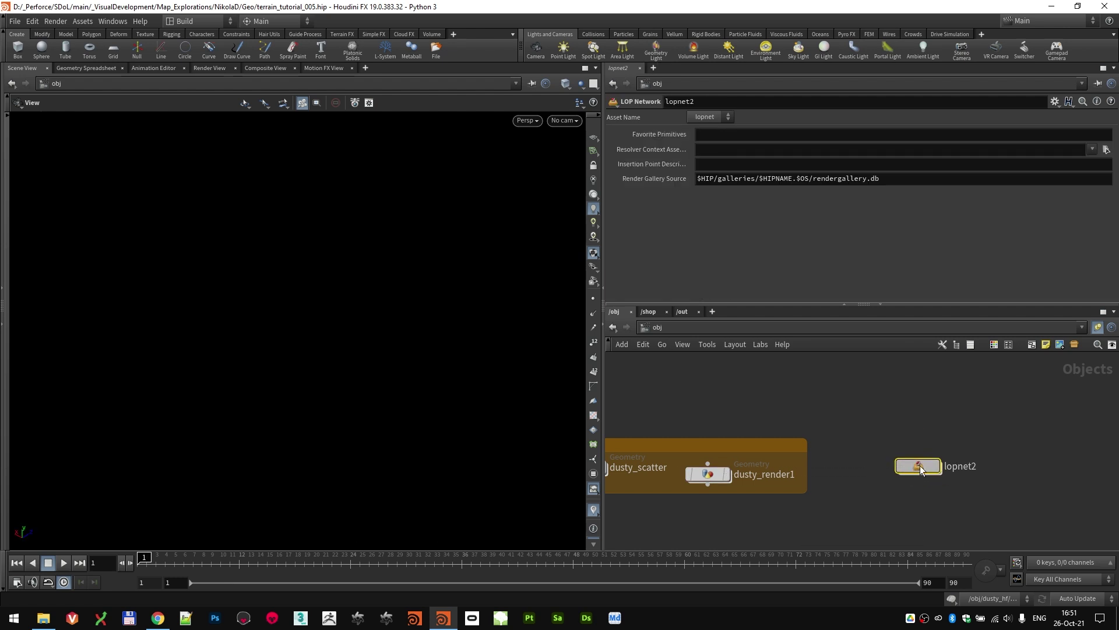
- Enter lopnet2 and switch the viewport renderer to Houdini GL
double_click(900, 466)
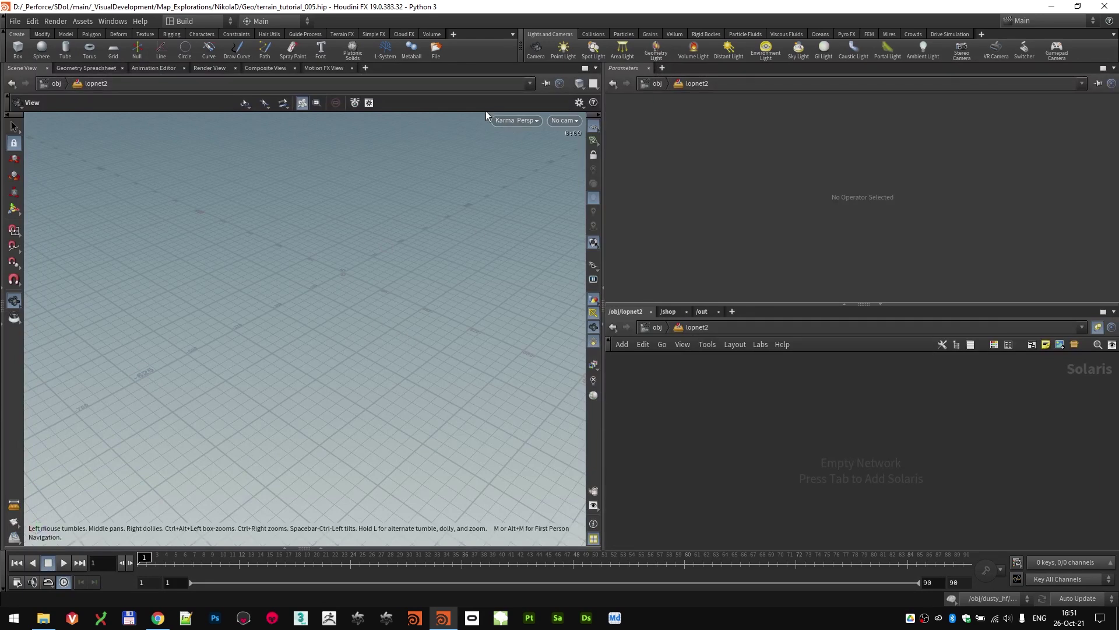
left_click(508, 121)
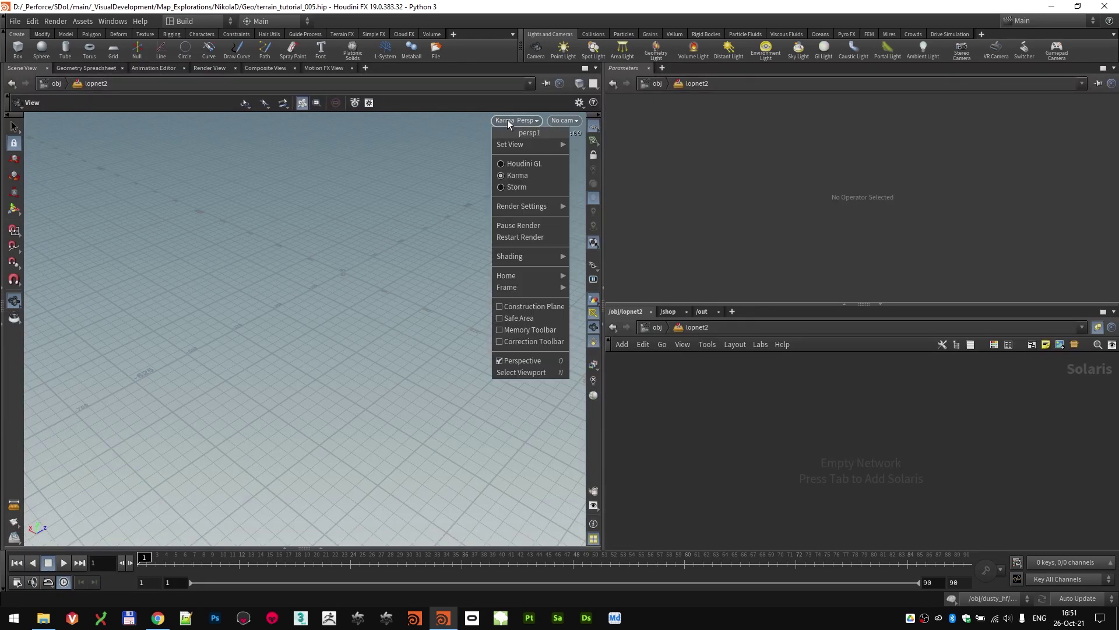
left_click(532, 166)
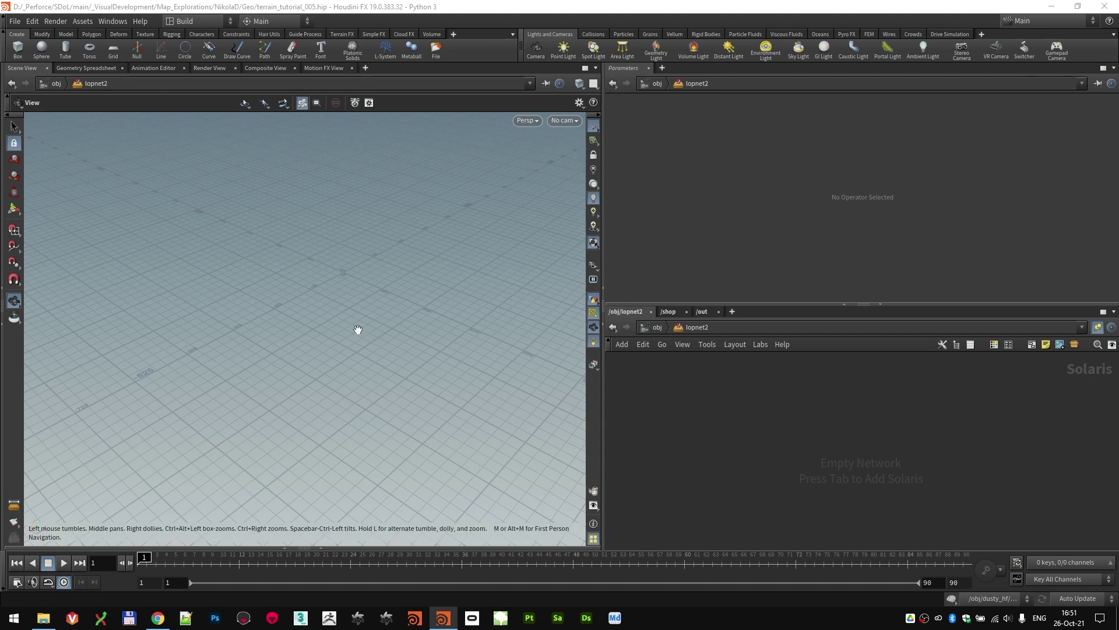
left_click_drag(350, 311, 355, 287)
middle_click_drag(355, 287, 306, 364)
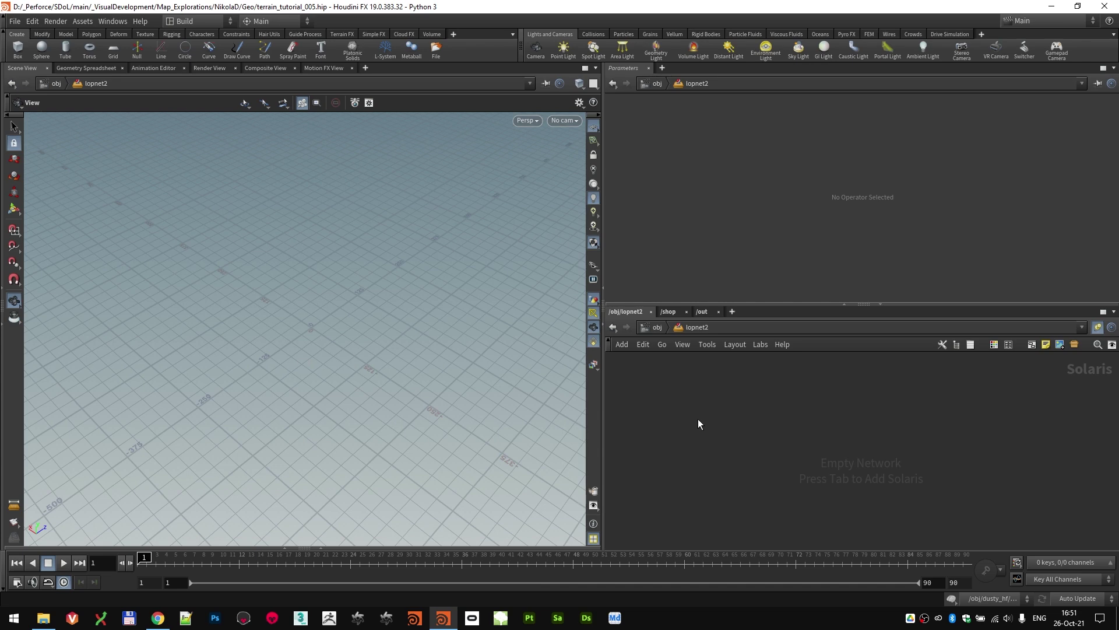
- Add sopimport1 with its SOP Path set to /obj/dusty_render1
key("Tab")
type("sop")
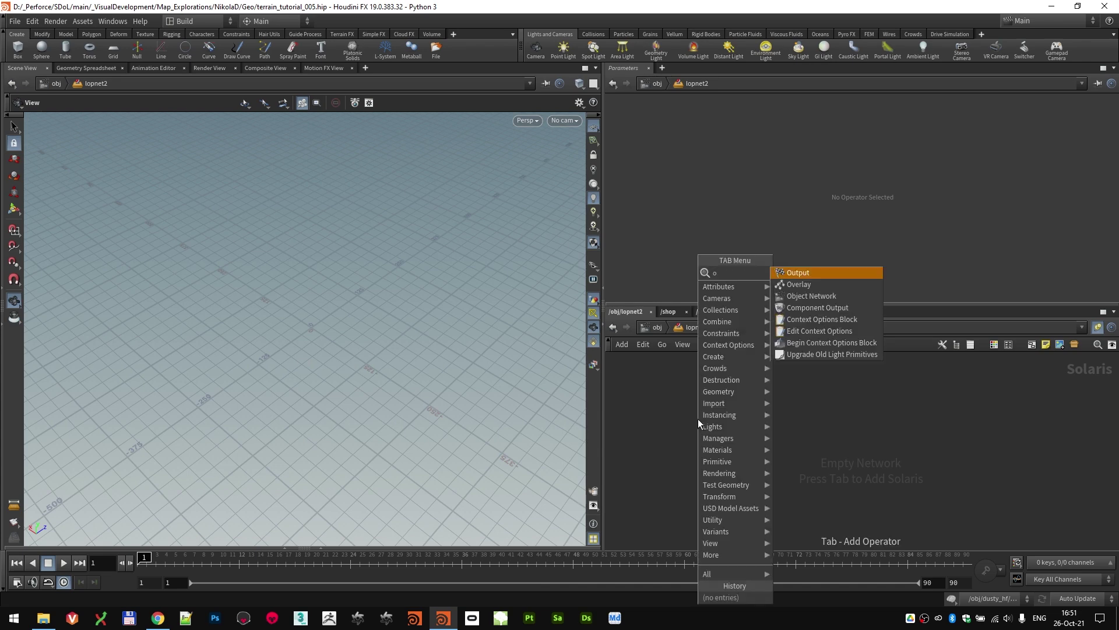
key("Down")
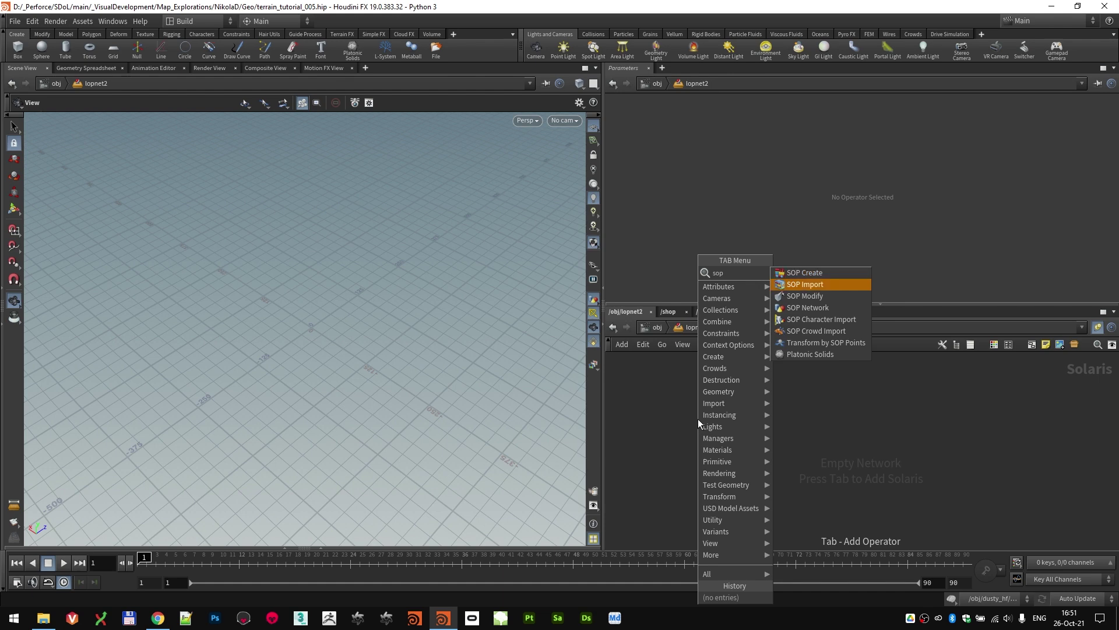
key("Return")
left_click(698, 419)
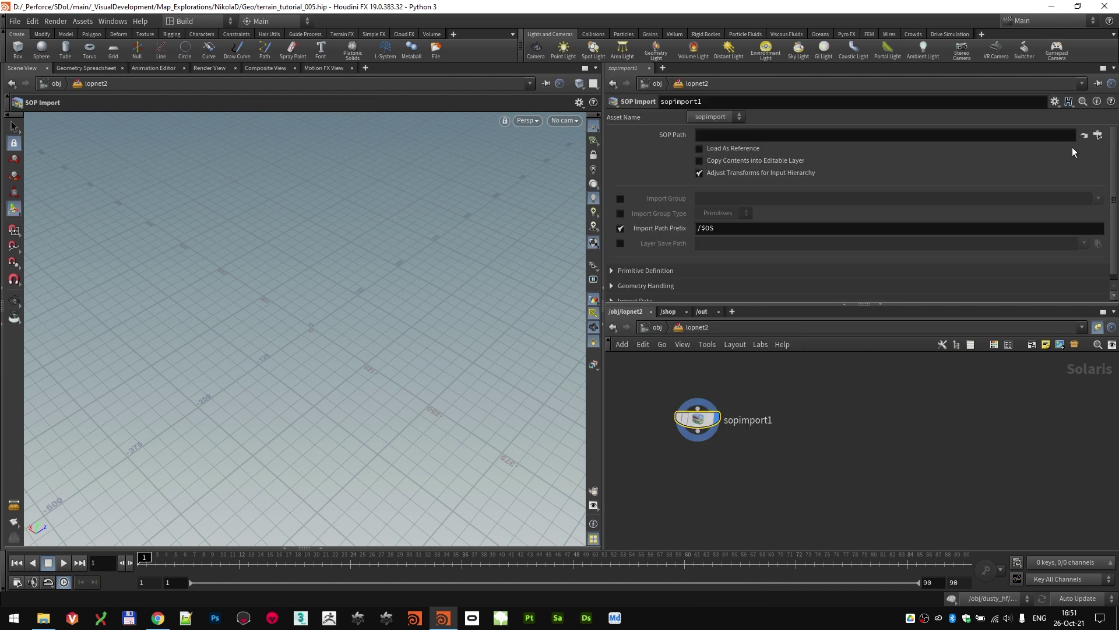
left_click(1098, 135)
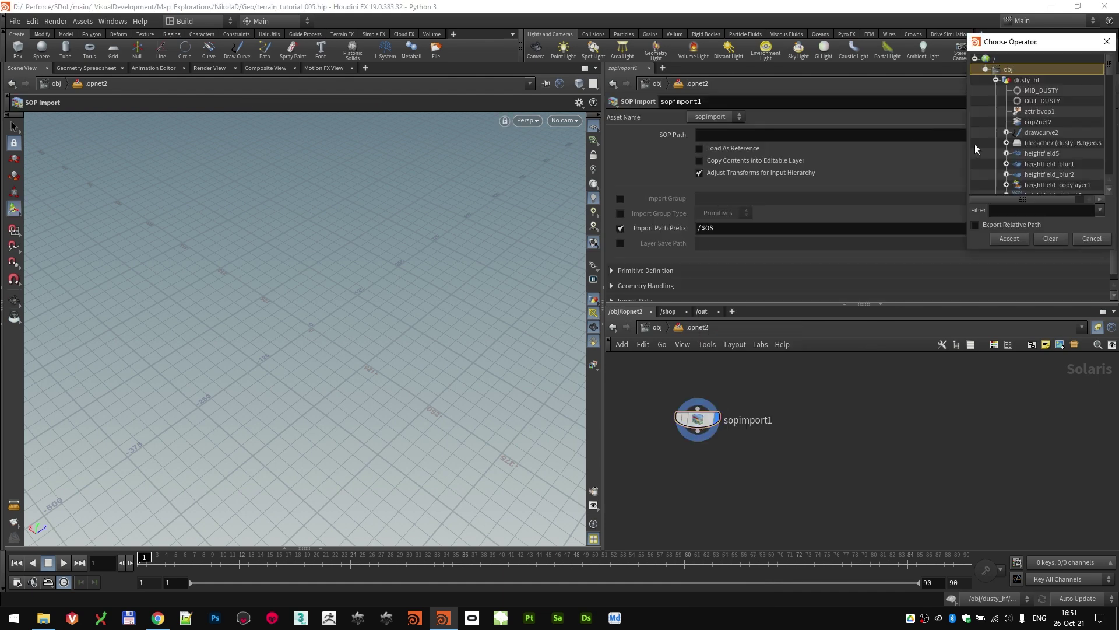
left_click(998, 82)
double_click(1043, 105)
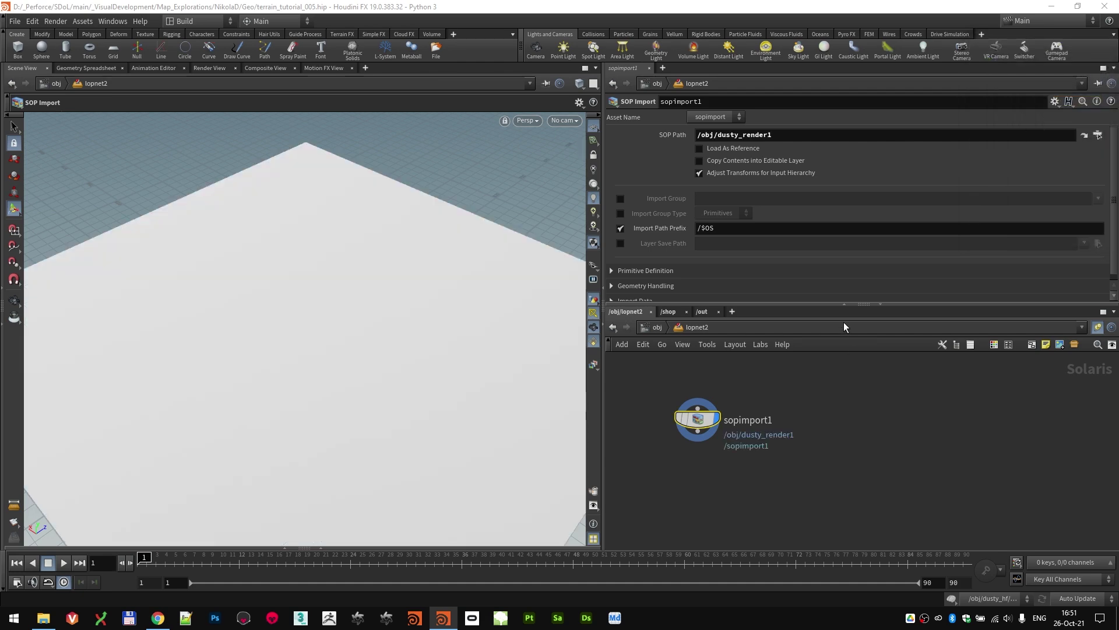
left_click_drag(394, 372, 422, 328, "alt")
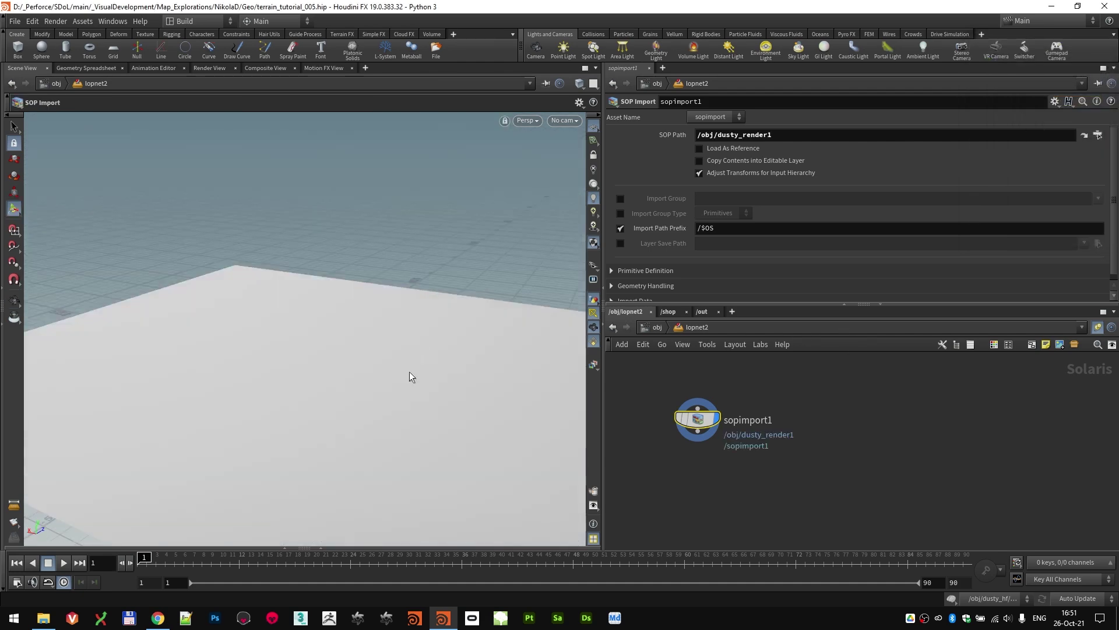
scroll(408, 372, "down", 5)
left_click_drag(408, 371, 373, 379)
scroll(365, 379, "up", 3)
- Add sopimport2 with its SOP Path set to /obj/dusty_scatter
key("Tab")
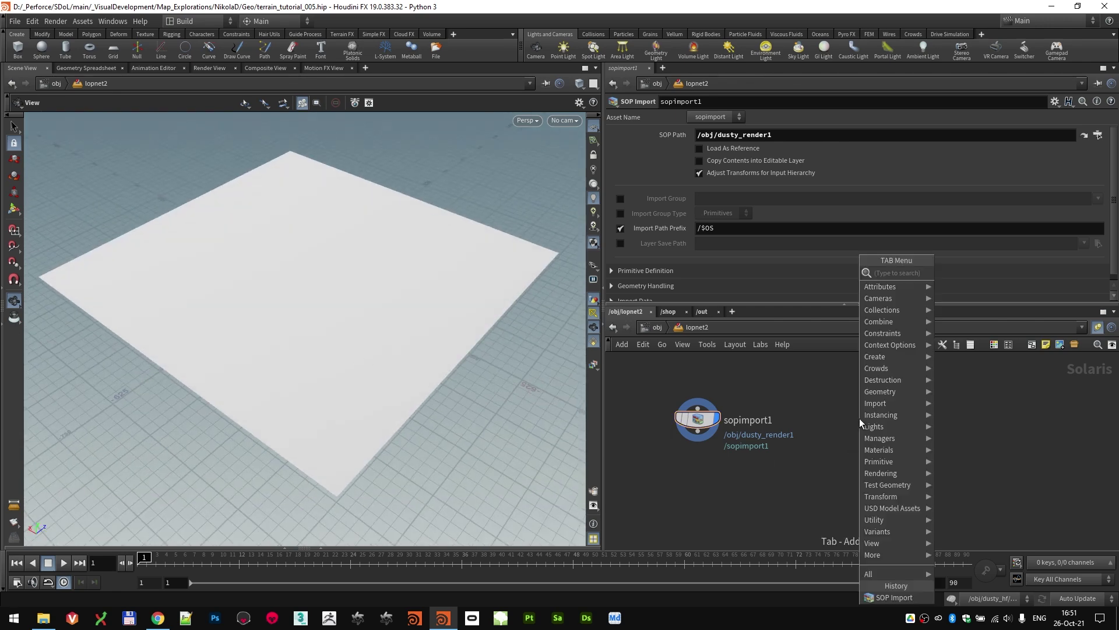
type("sop")
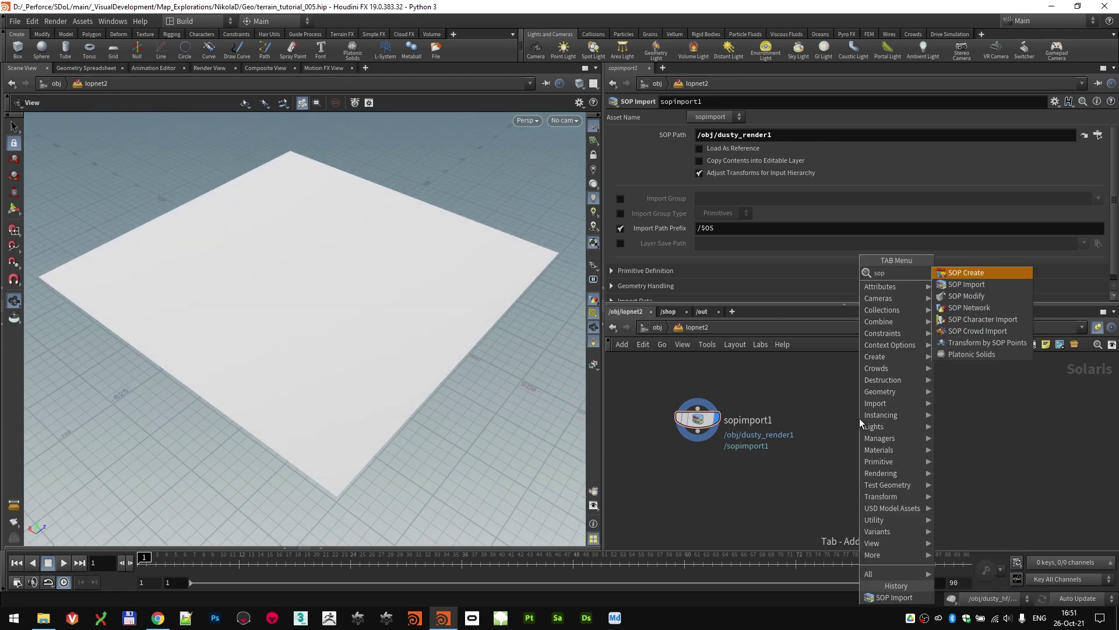
left_click(995, 285)
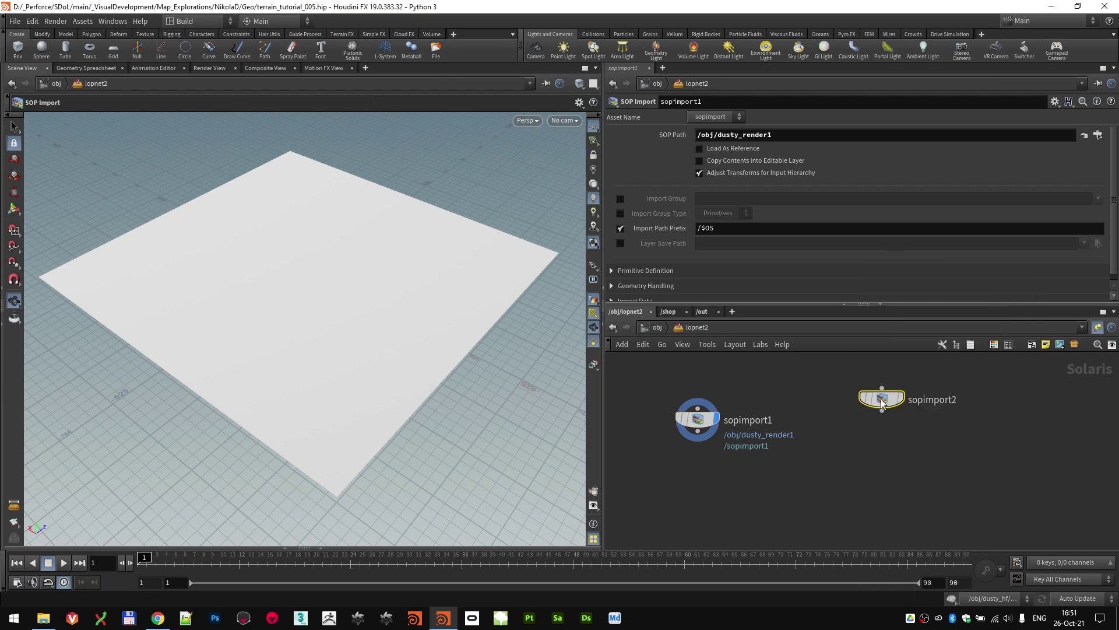
left_click(1101, 139)
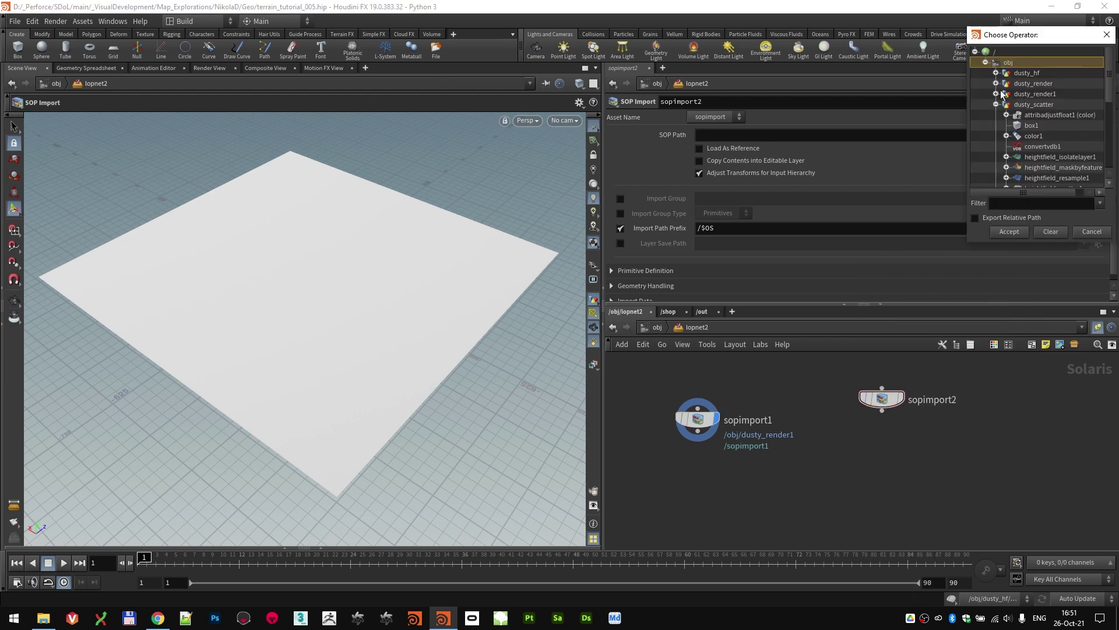
left_click(1028, 106)
double_click(1029, 106)
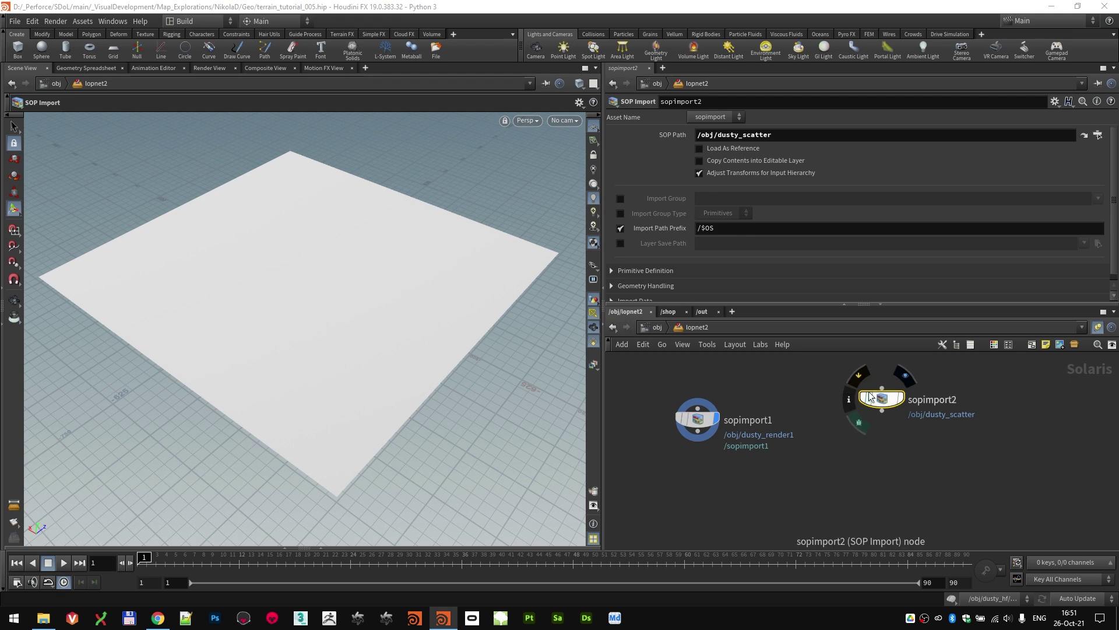
left_click_drag(881, 399, 846, 430)
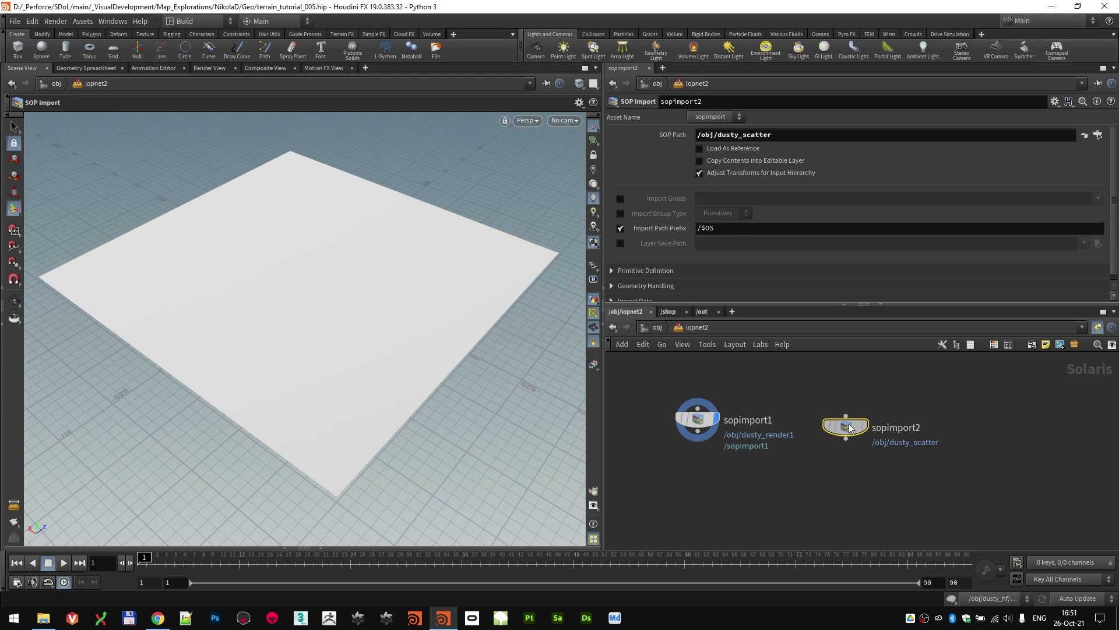
- Lay out both imports and toggle display flags to check the rocks and terrain
key("l")
left_click(867, 419)
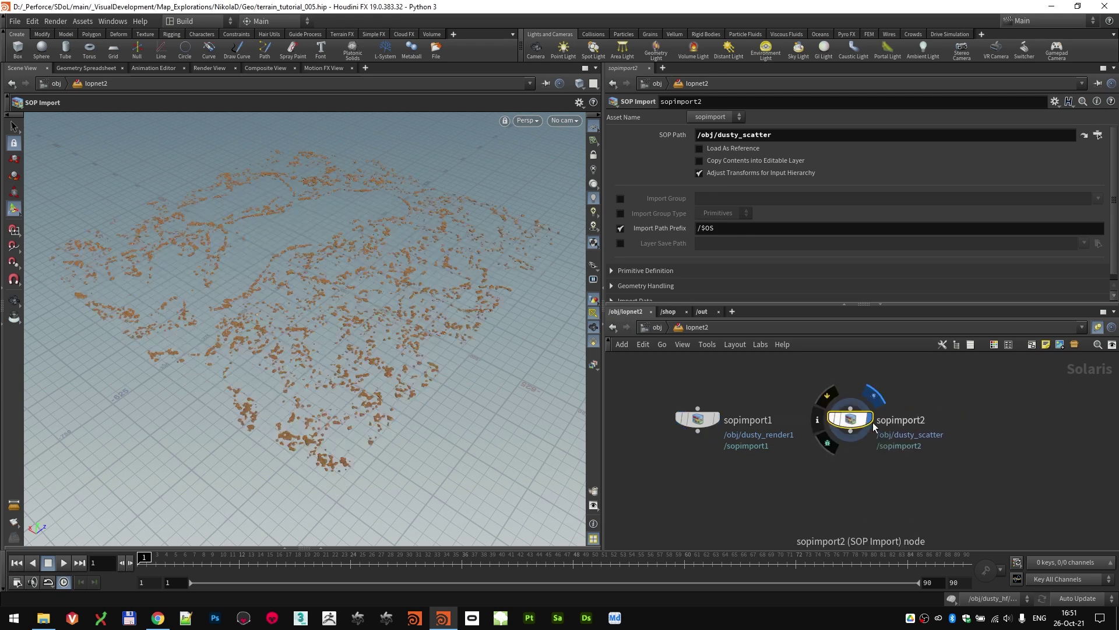
key("Escape")
scroll(304, 321, "up", 6)
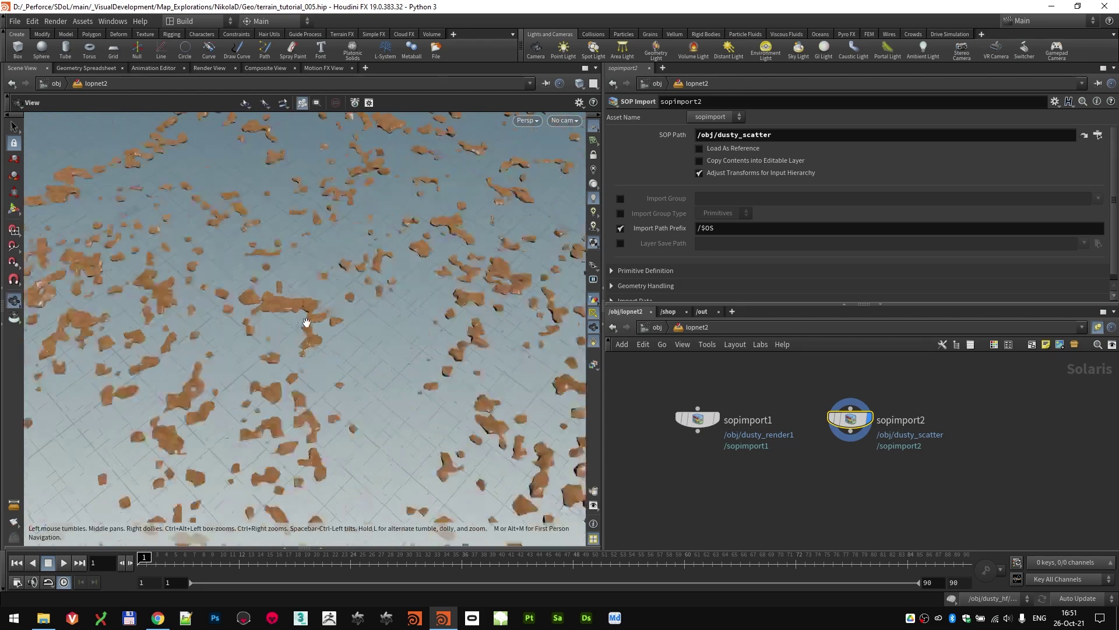
scroll(308, 321, "down", 6)
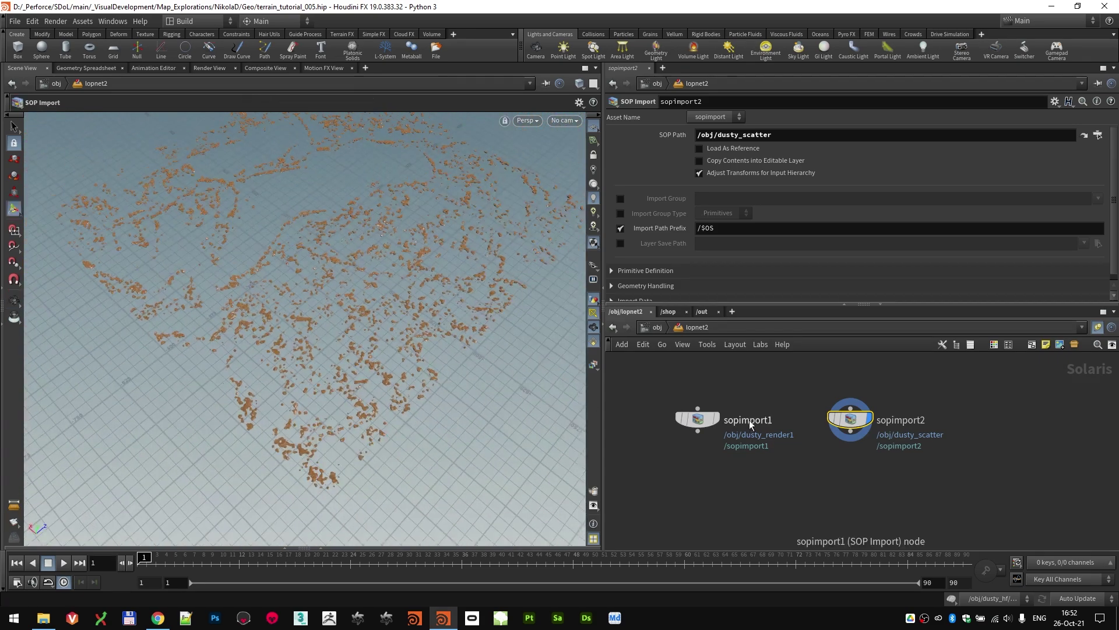
left_click(715, 419)
mouse_move(385, 290)
left_mouse_down("alt")
mouse_move(379, 242)
mouse_move(385, 279)
left_mouse_up("alt")
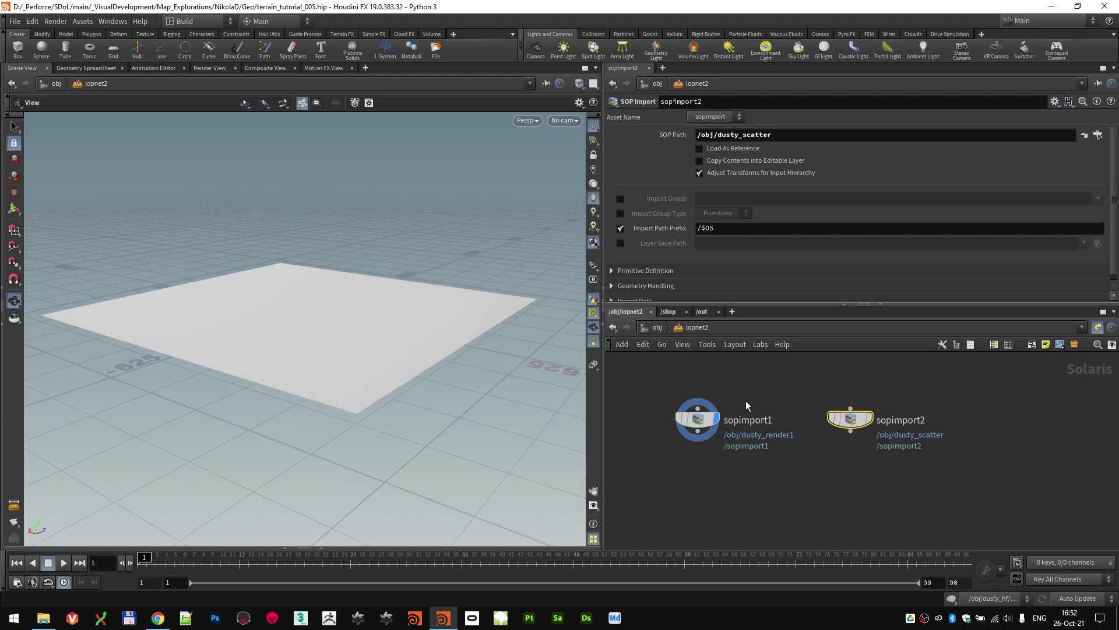
- Wire sopimport1 and sopimport2 into a new merge1 node and display the merged result
scroll(681, 401, "down", 3)
left_click_drag(630, 373, 902, 450)
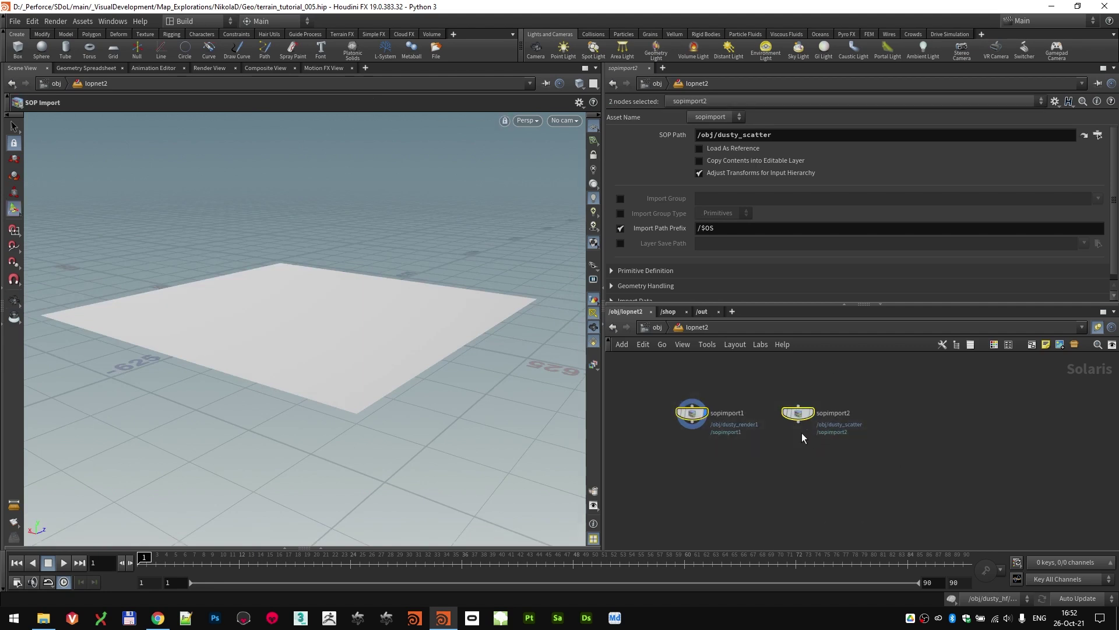
left_click(798, 422)
left_click(743, 495, "alt")
key("Escape")
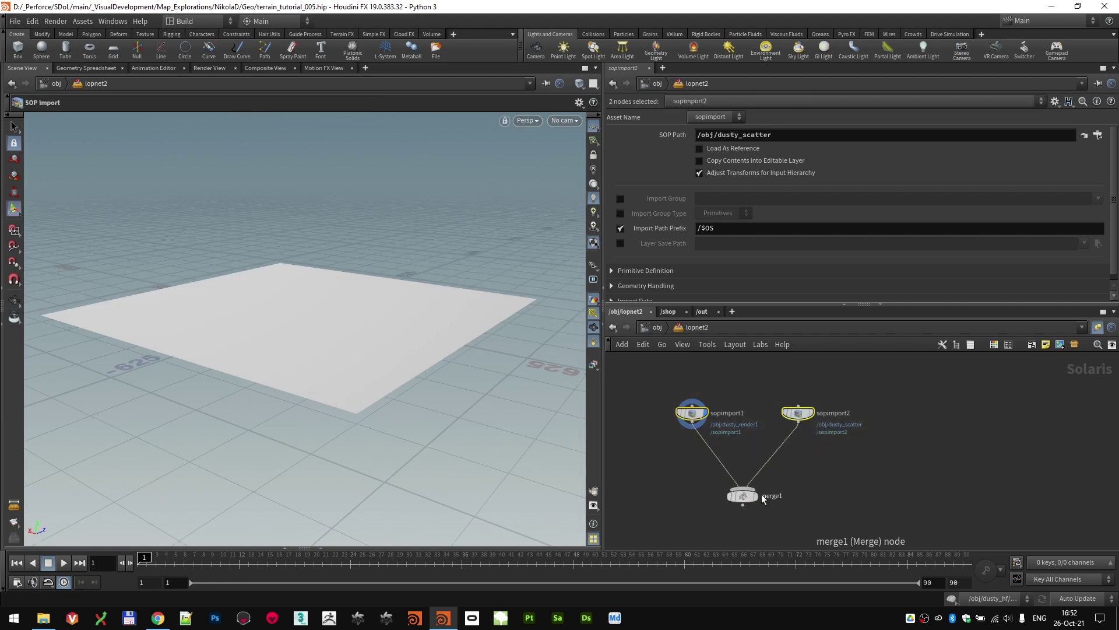
left_click(755, 496)
left_click_drag(374, 332, 381, 360, "alt")
left_click(860, 486)
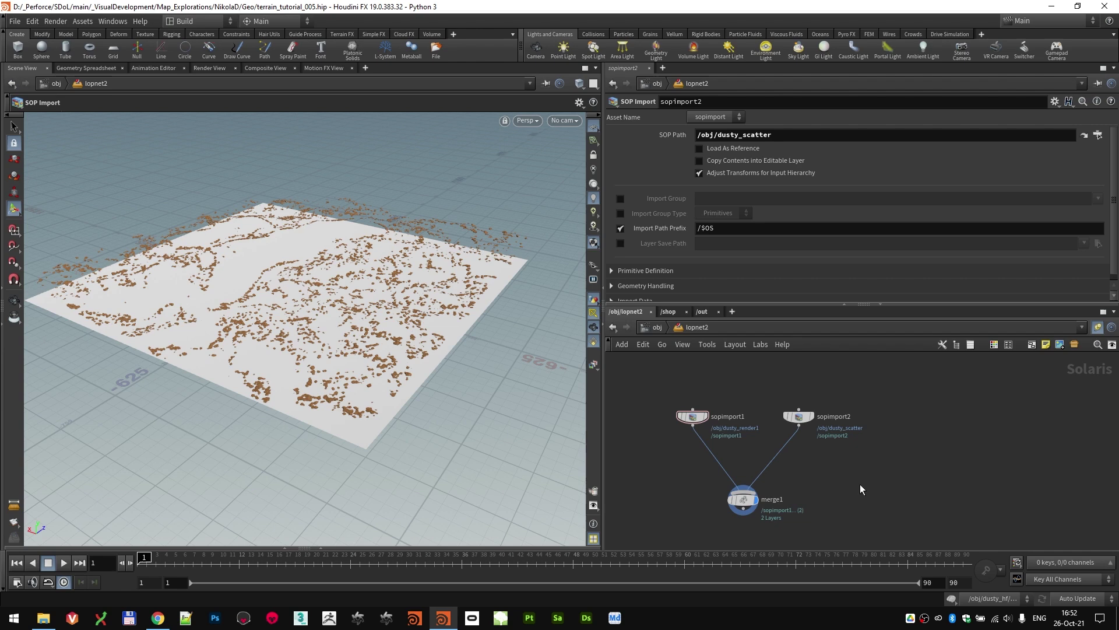
- Insert a Material Library on sopimport1's wire and add a Principled Shader inside it
key("Tab")
type("mat")
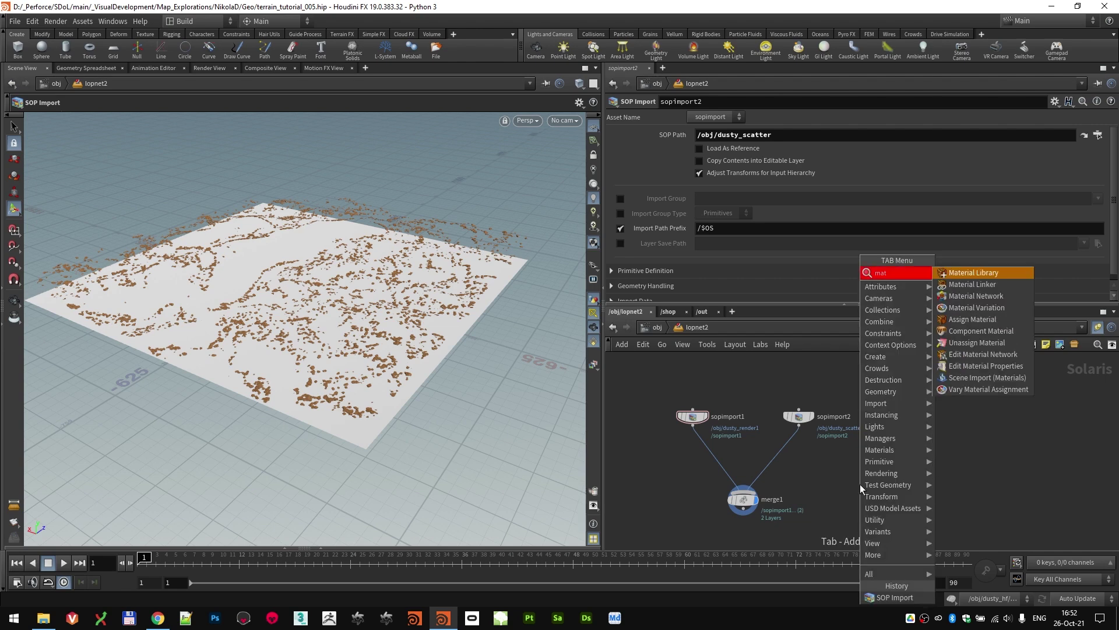
key("Return")
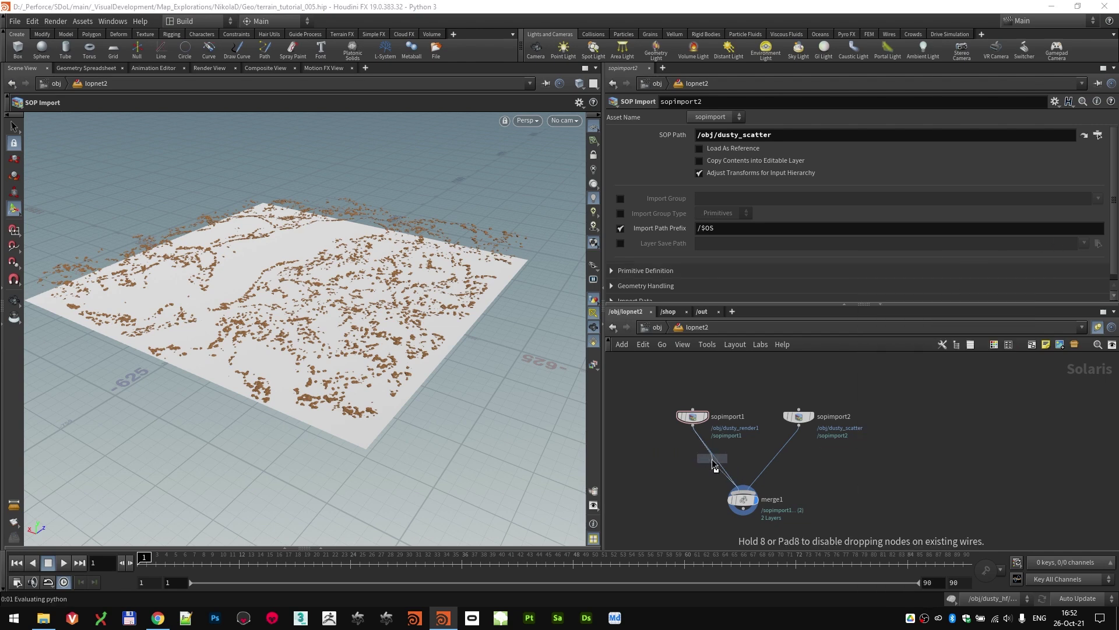
left_click(715, 465)
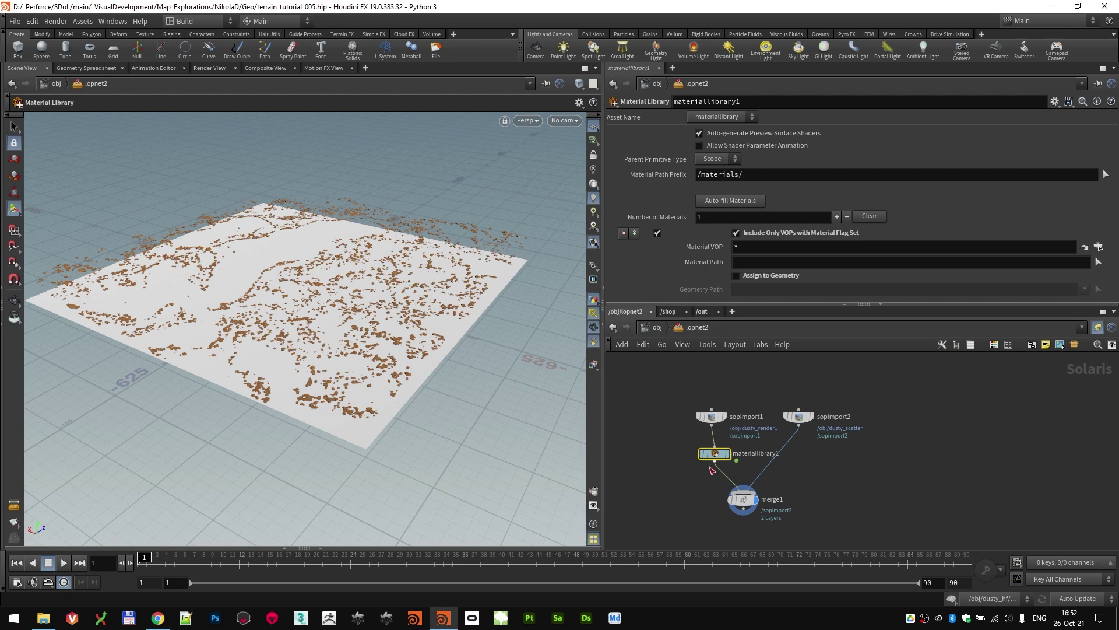
double_click(711, 455)
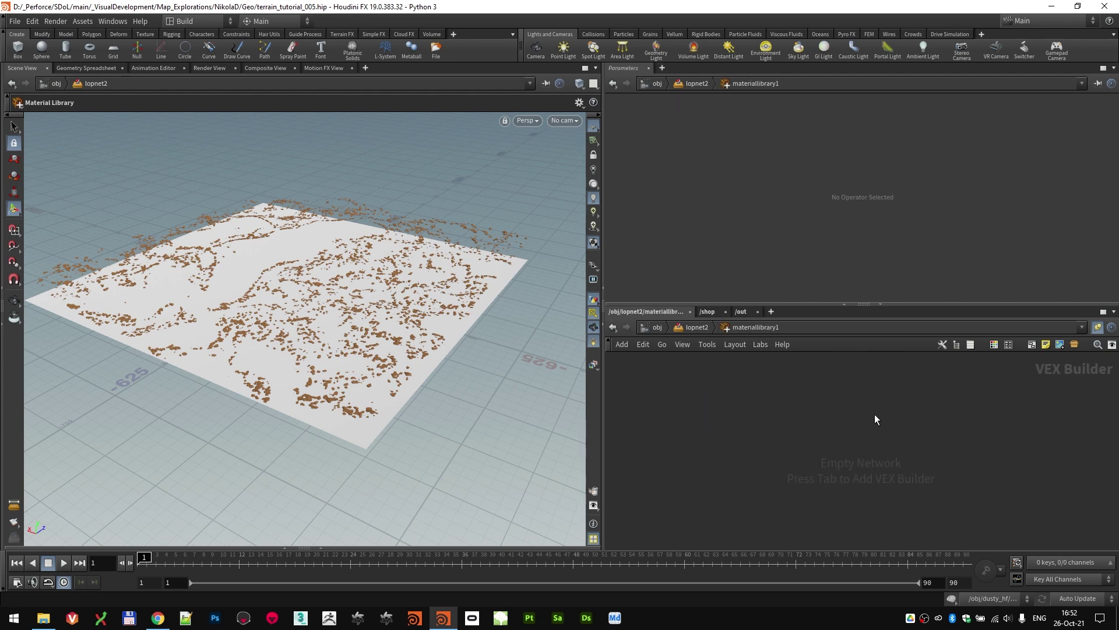
key("Tab")
type("princ")
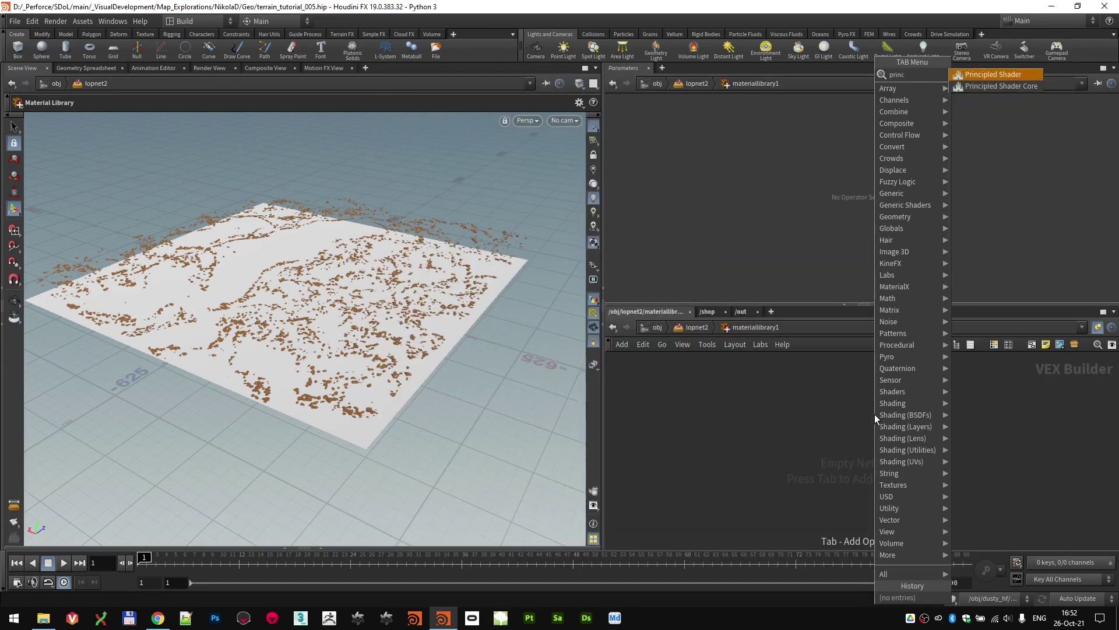
key("Return")
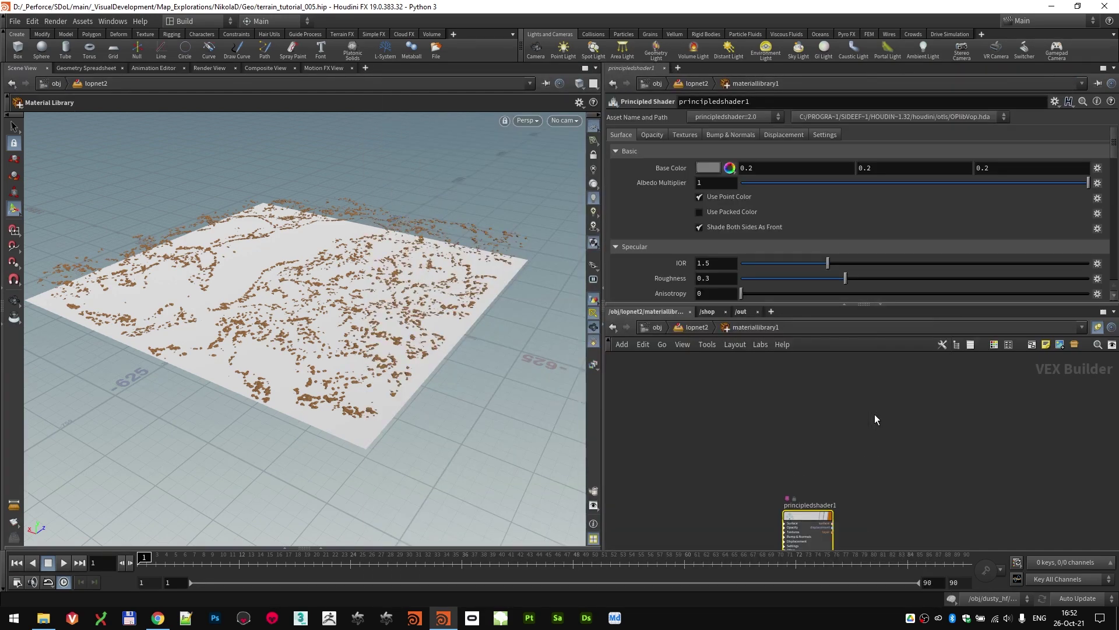
left_click(838, 467)
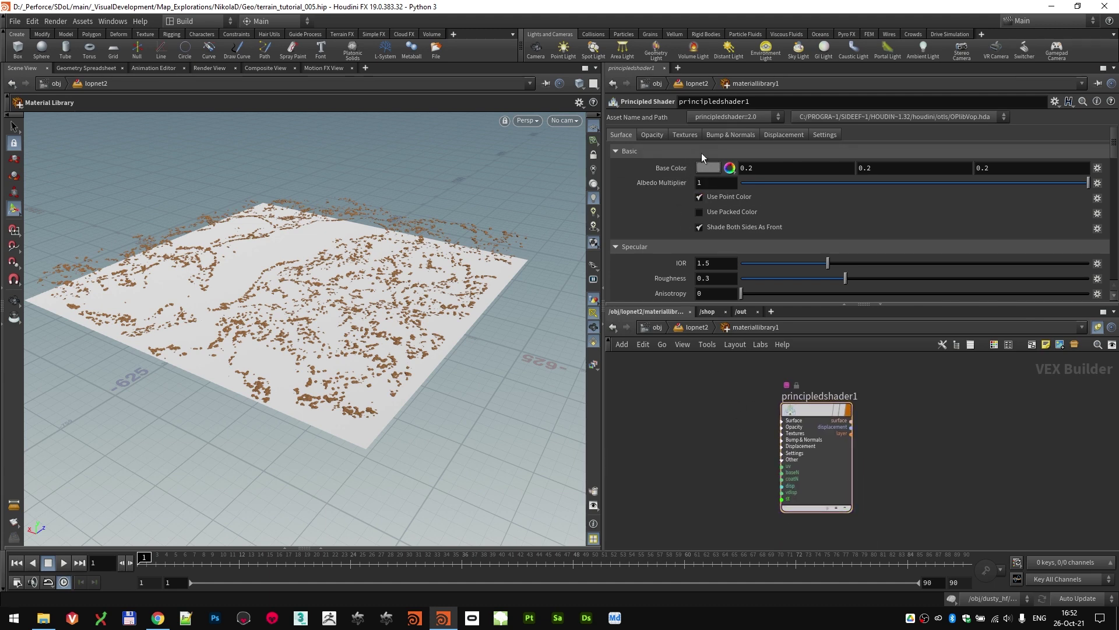
- Return to the Solaris level and switch the viewport renderer to Karma
key("u")
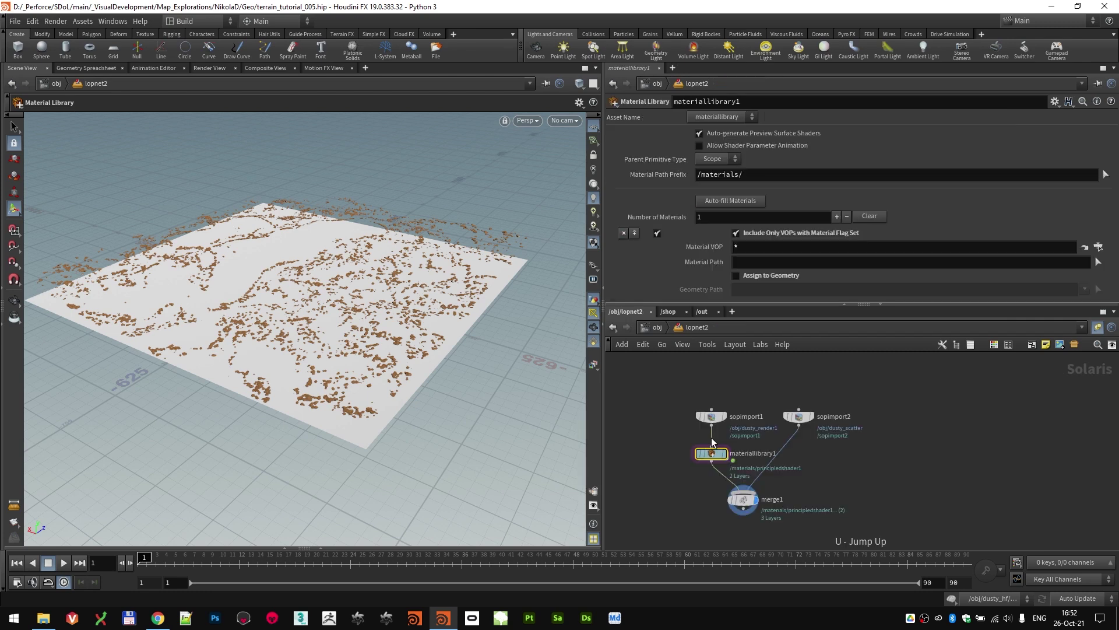
left_click(525, 121)
left_click(565, 176)
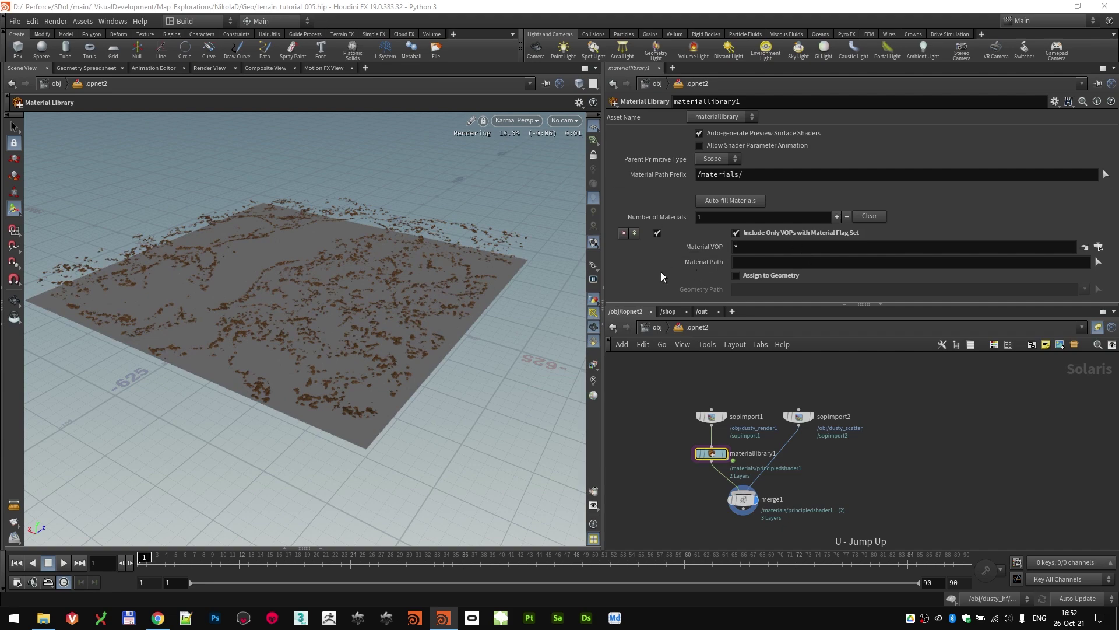
left_click_drag(373, 315, 395, 302, "alt")
- Have the material library assign its material to all geometry primitives
left_click(738, 275)
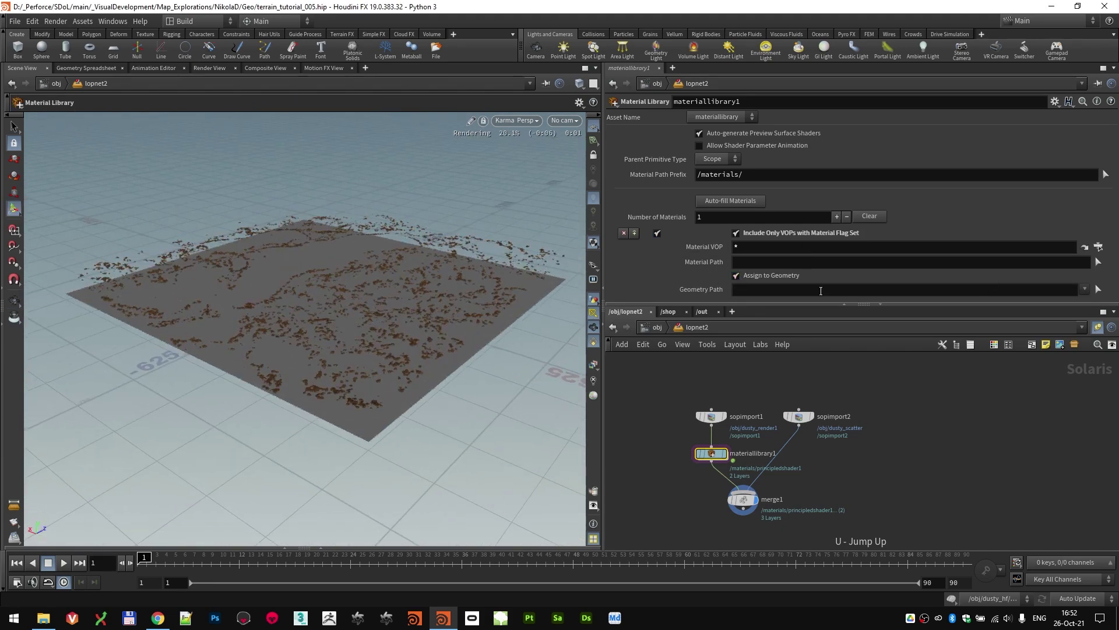
left_click(1087, 290)
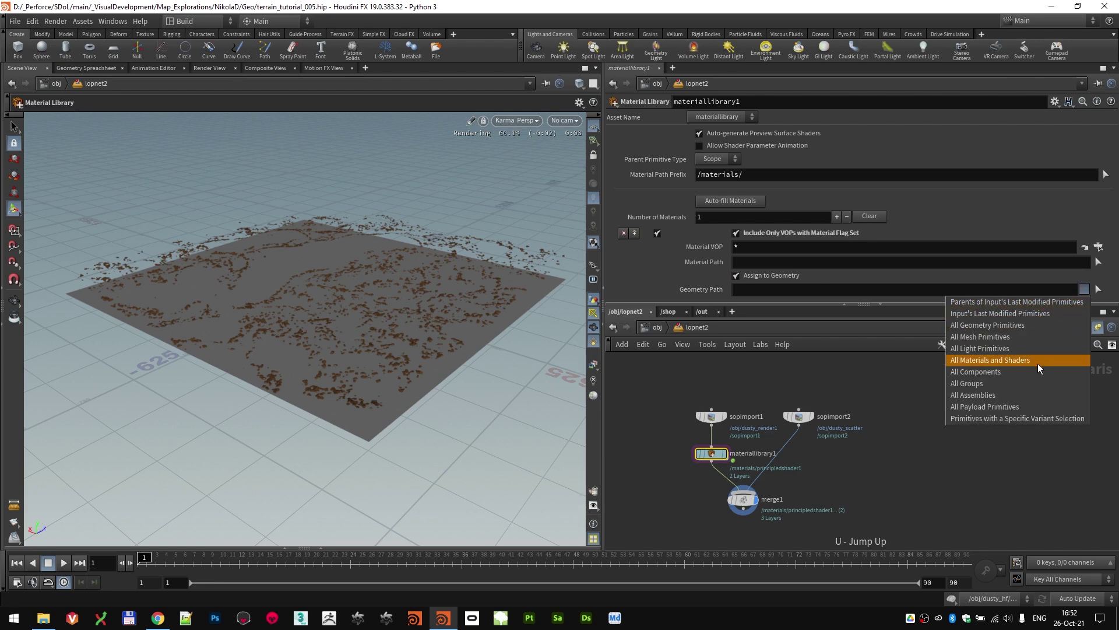
left_click(1042, 323)
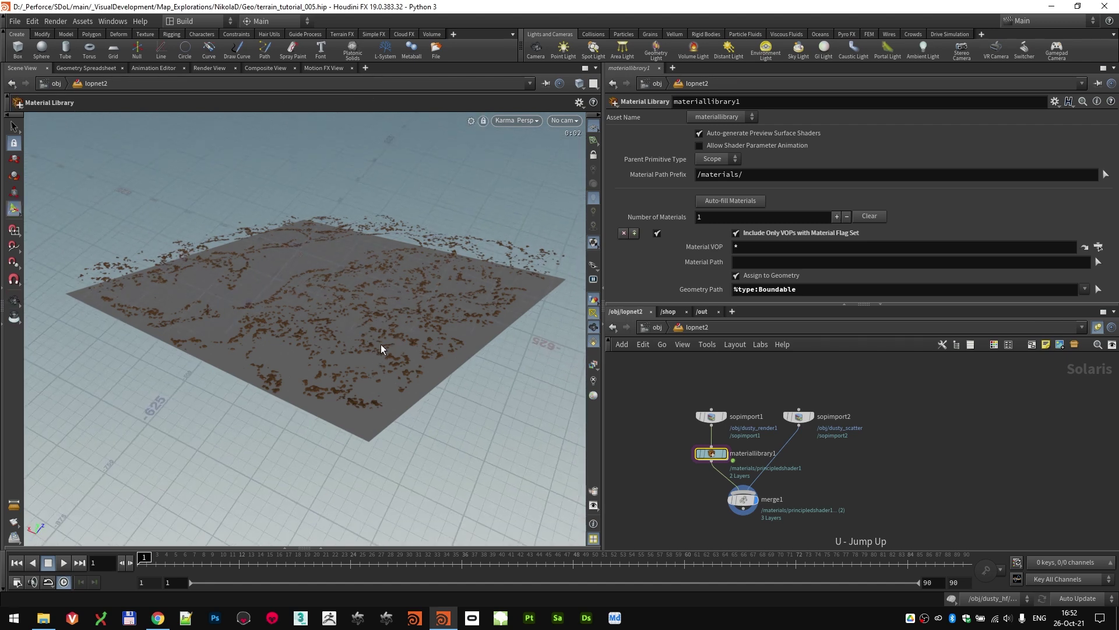
left_click_drag(327, 317, 352, 316, "alt")
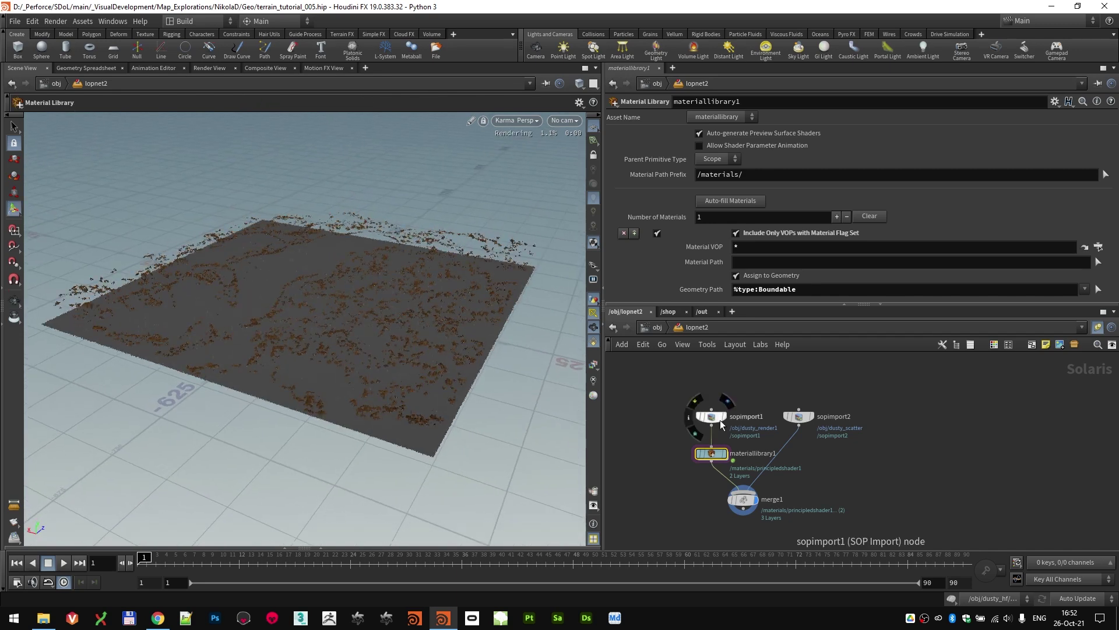
- Give principledshader1 a pure green (0, 1, 0) base colour, disable Use Point Color, and set roughness 0.7
double_click(719, 454)
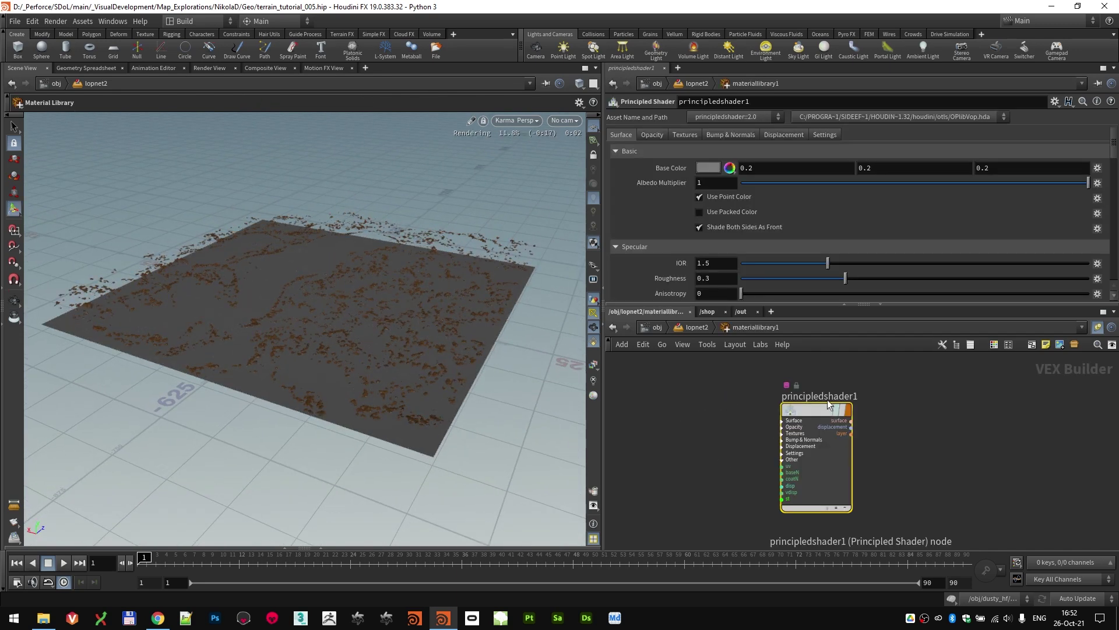
left_click(711, 173)
left_click(618, 170)
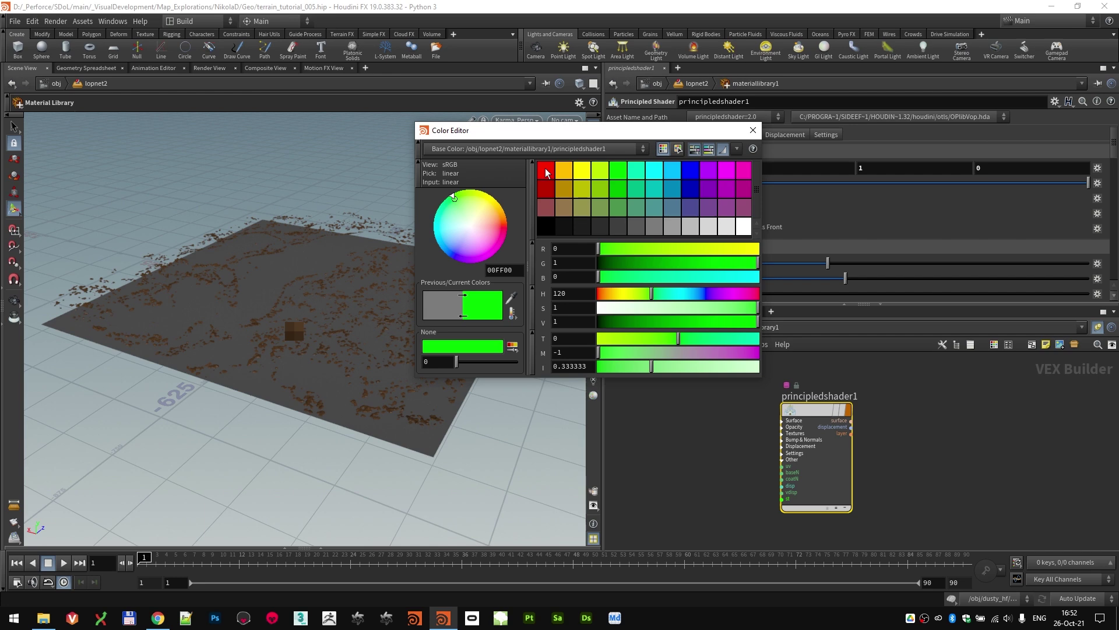
left_click(751, 131)
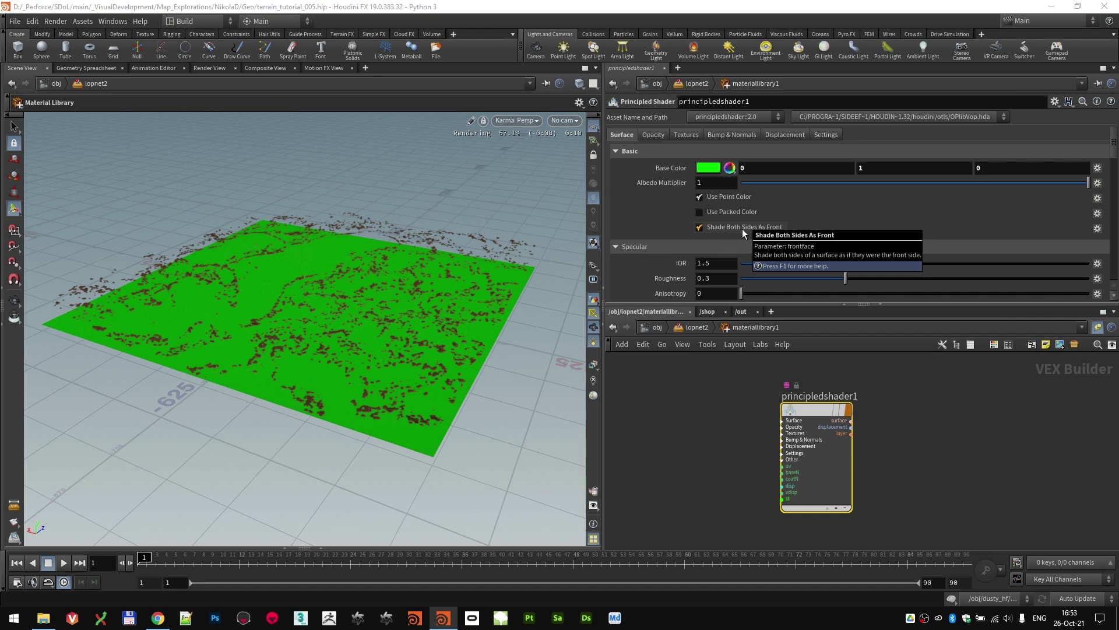
left_click(743, 198)
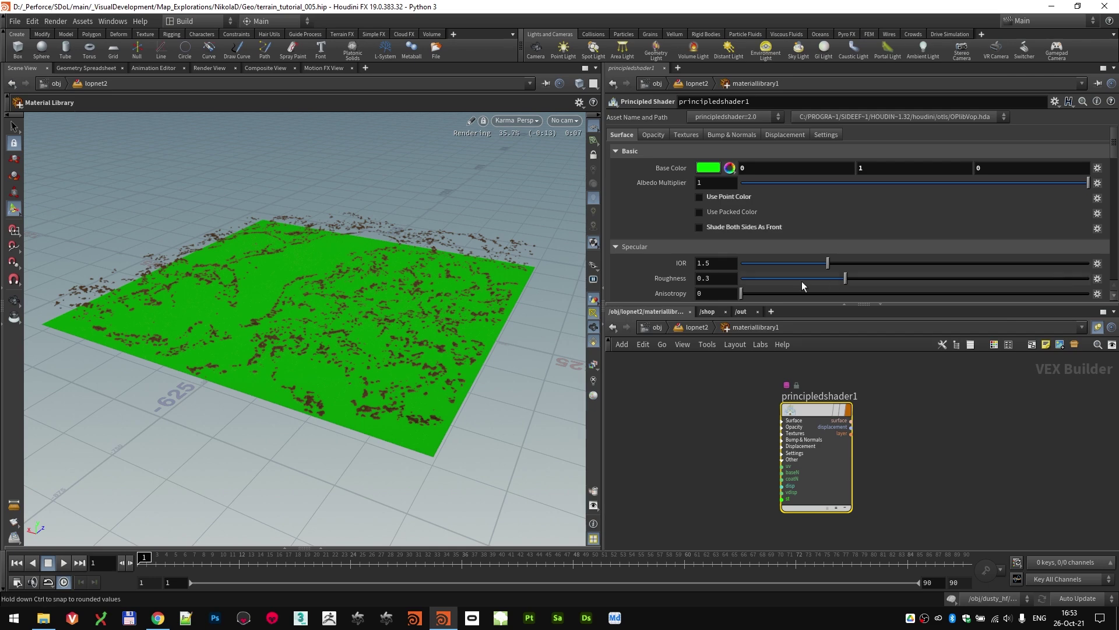
left_click_drag(718, 279, 597, 267)
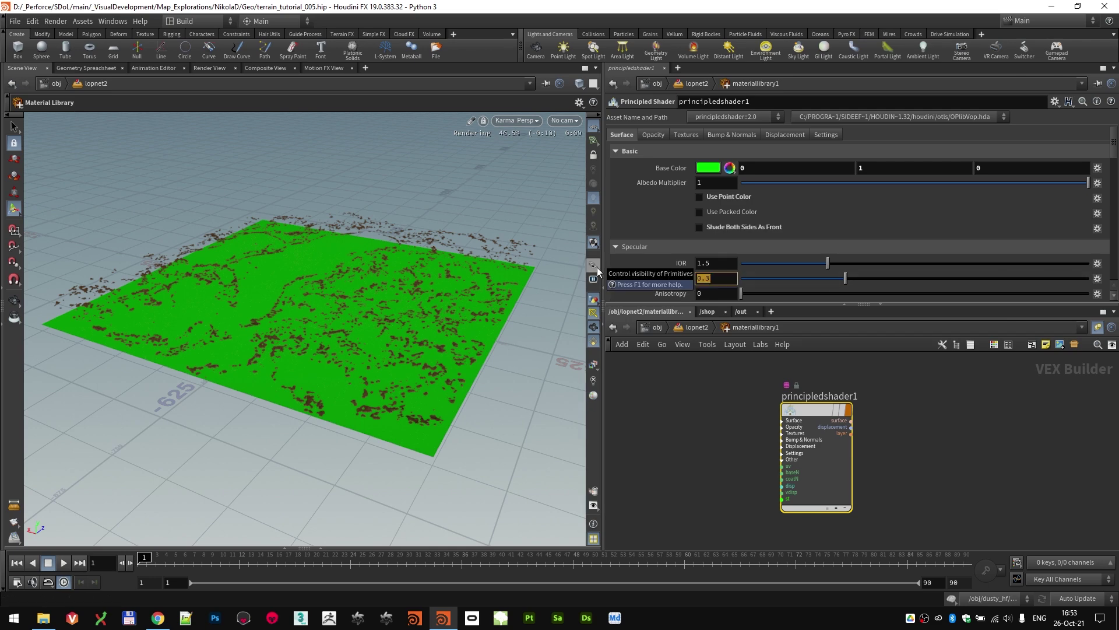
type(".7")
key("Return")
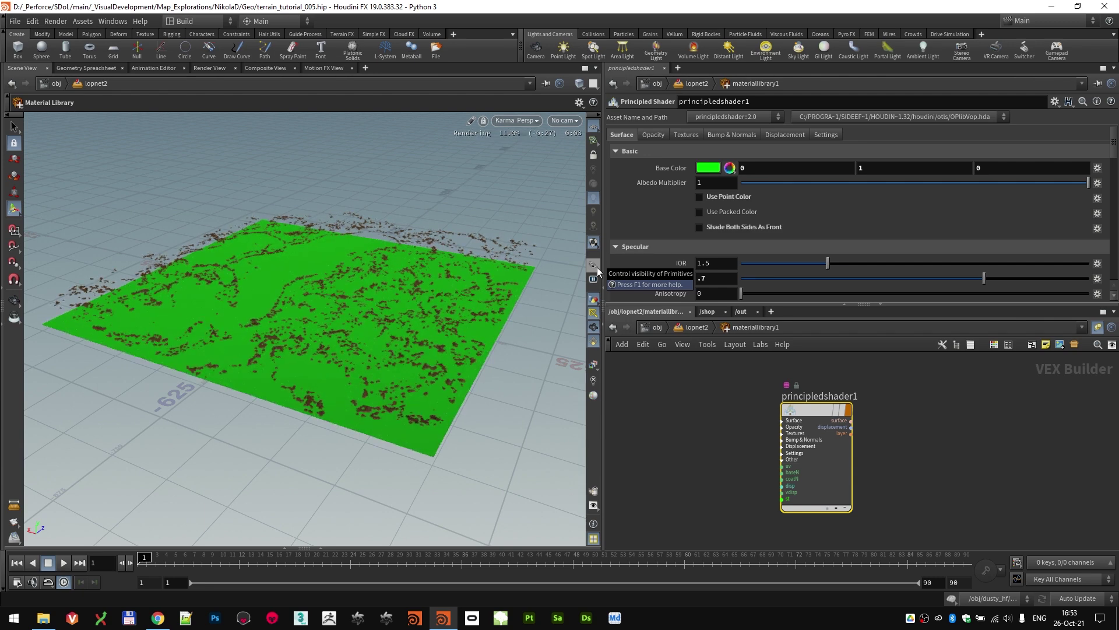
scroll(660, 225, "down", 3)
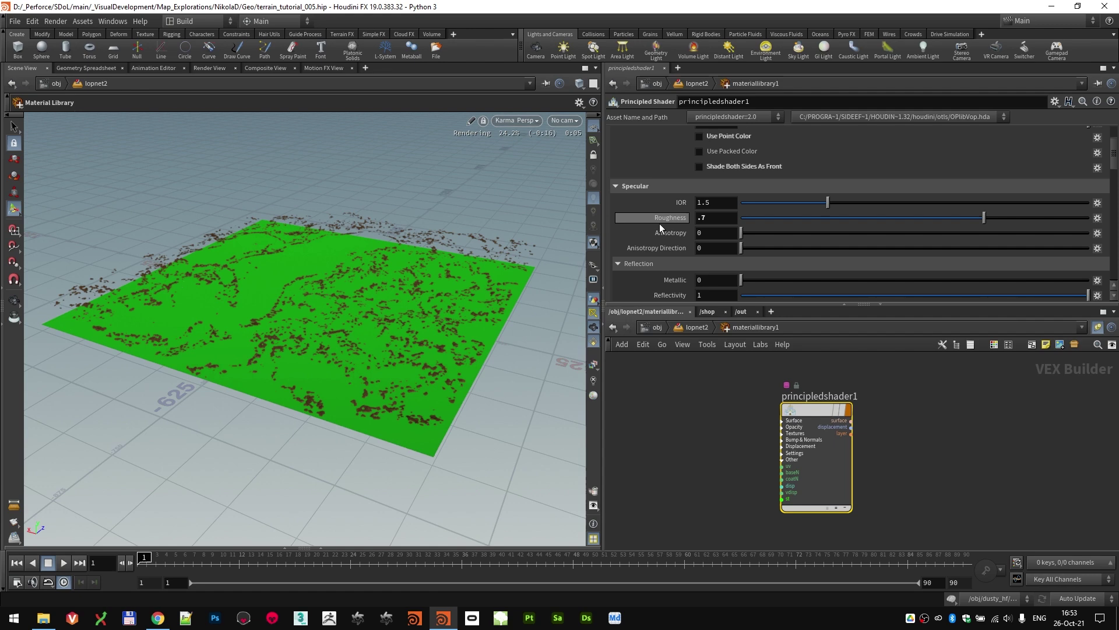
scroll(660, 215, "up", 3)
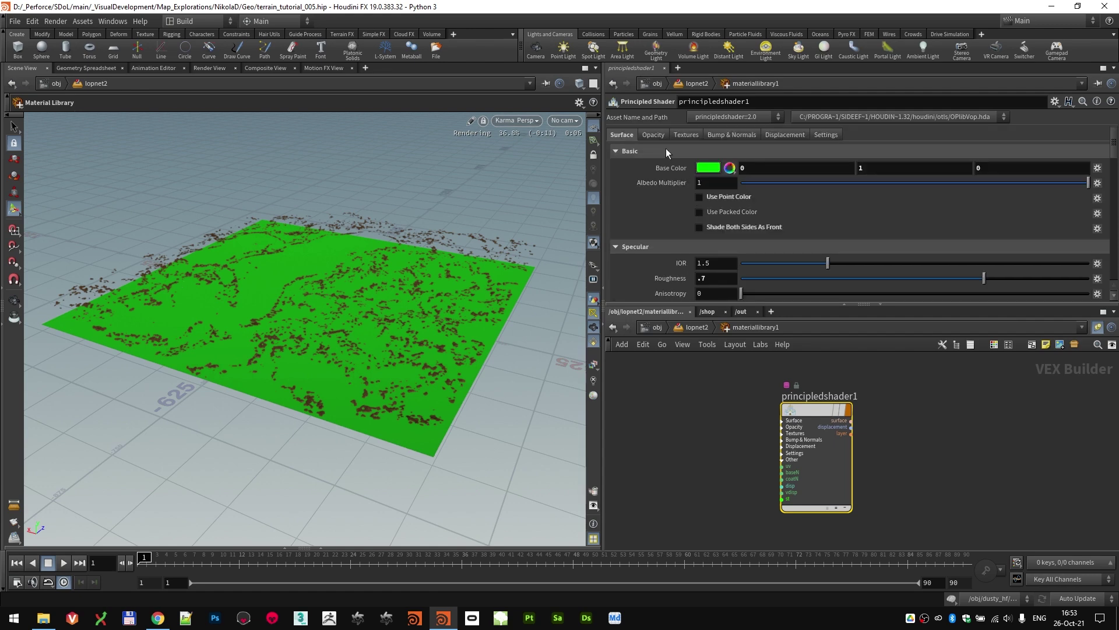
- Enable a base colour texture and load $HIP/bake/dusty_c.exr
left_click(686, 134)
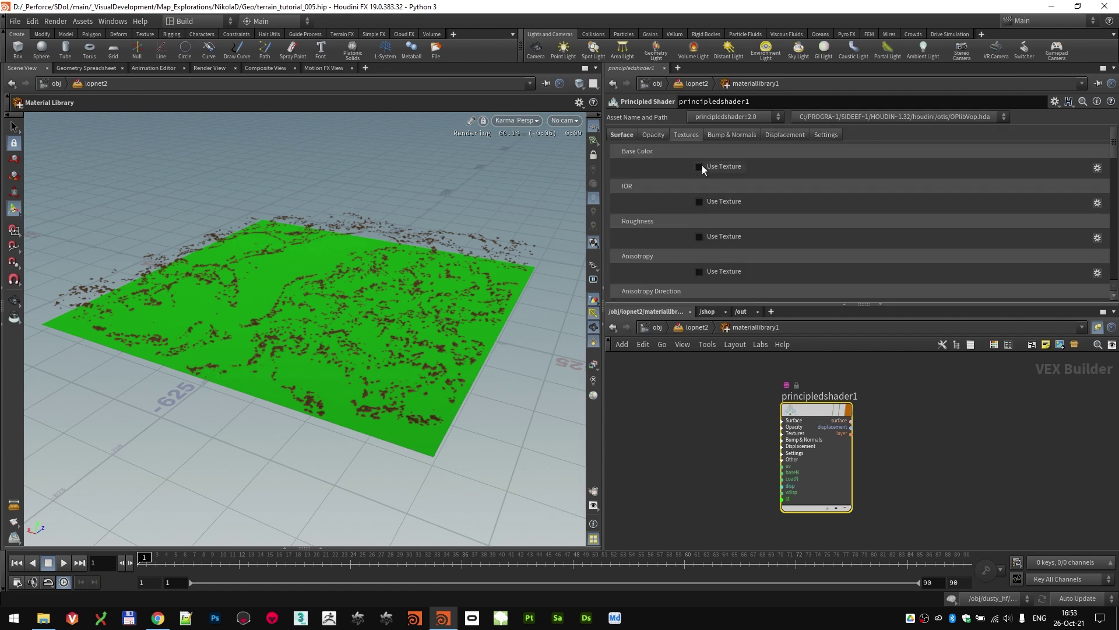
left_click(699, 167)
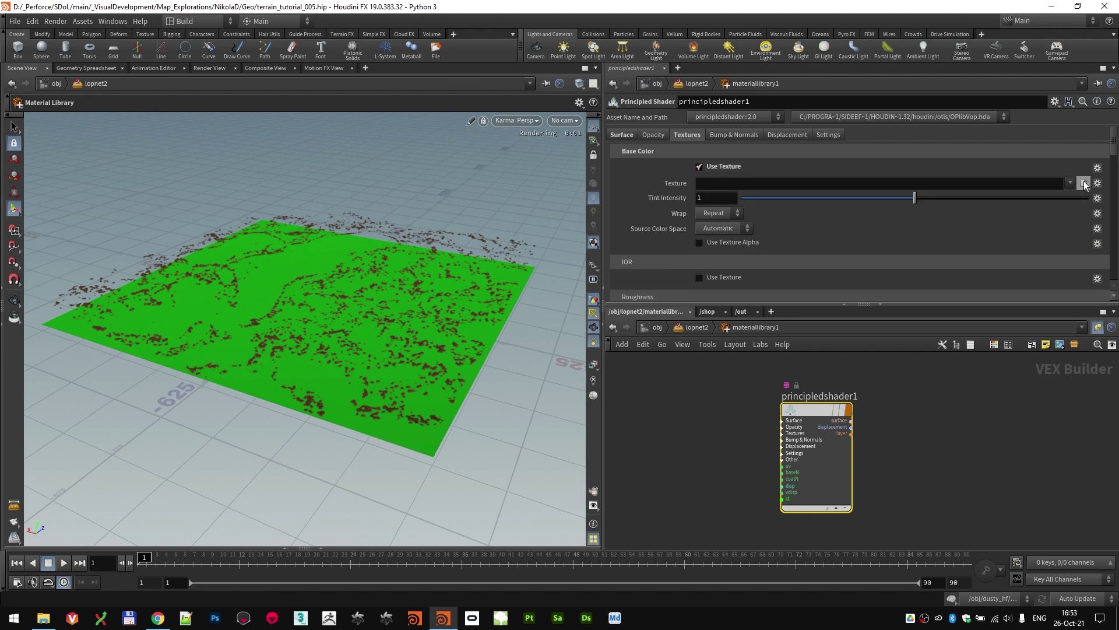
left_click(1085, 183)
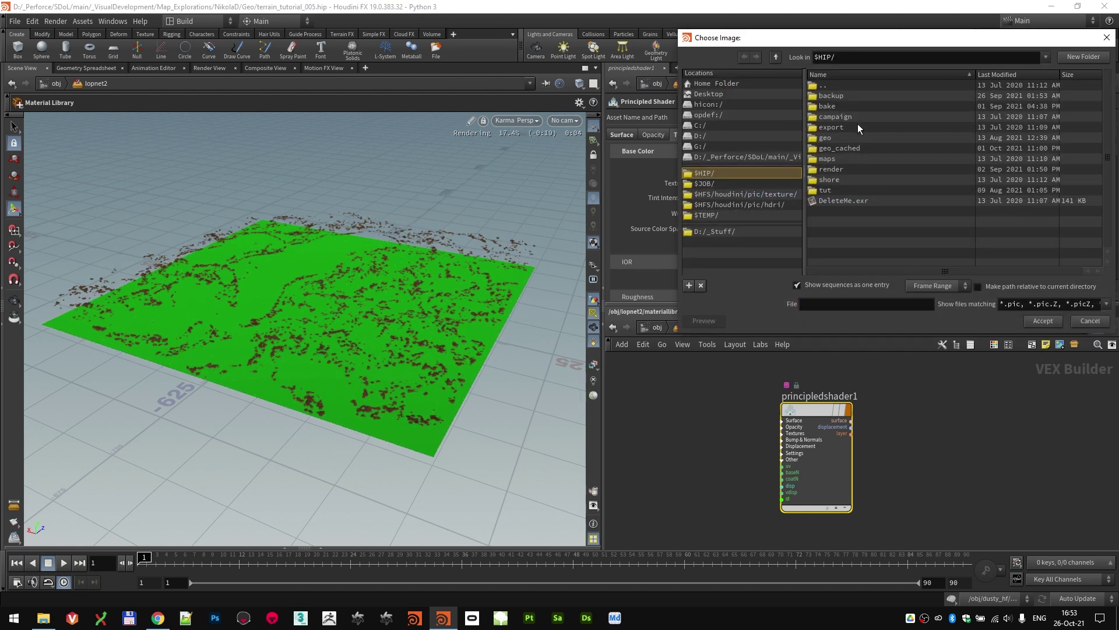
double_click(843, 168)
double_click(834, 85)
double_click(845, 106)
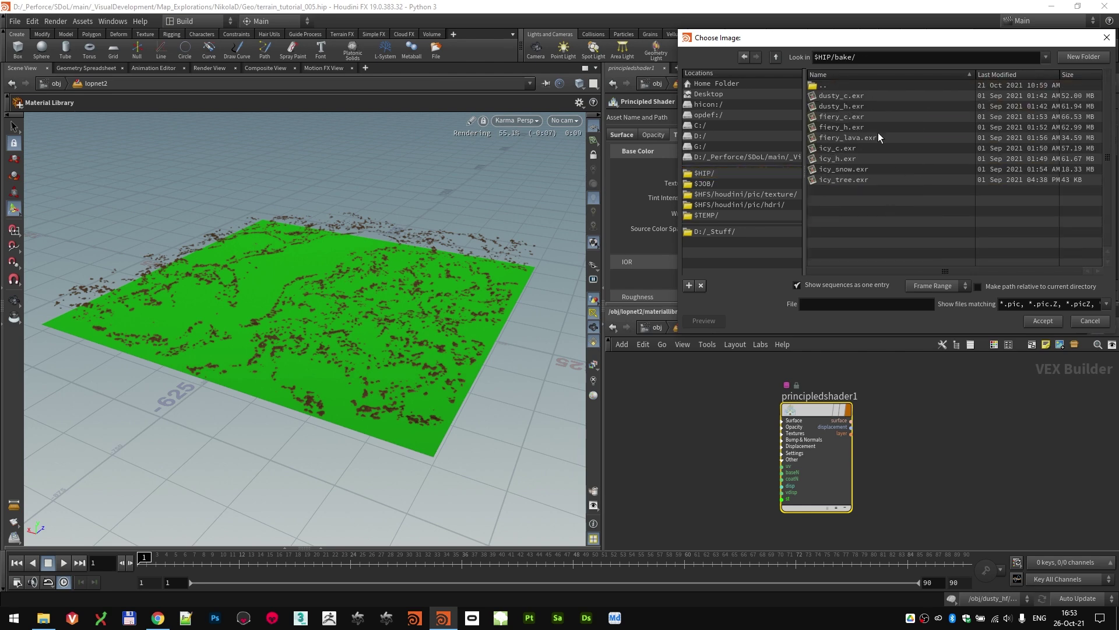
left_click(844, 96)
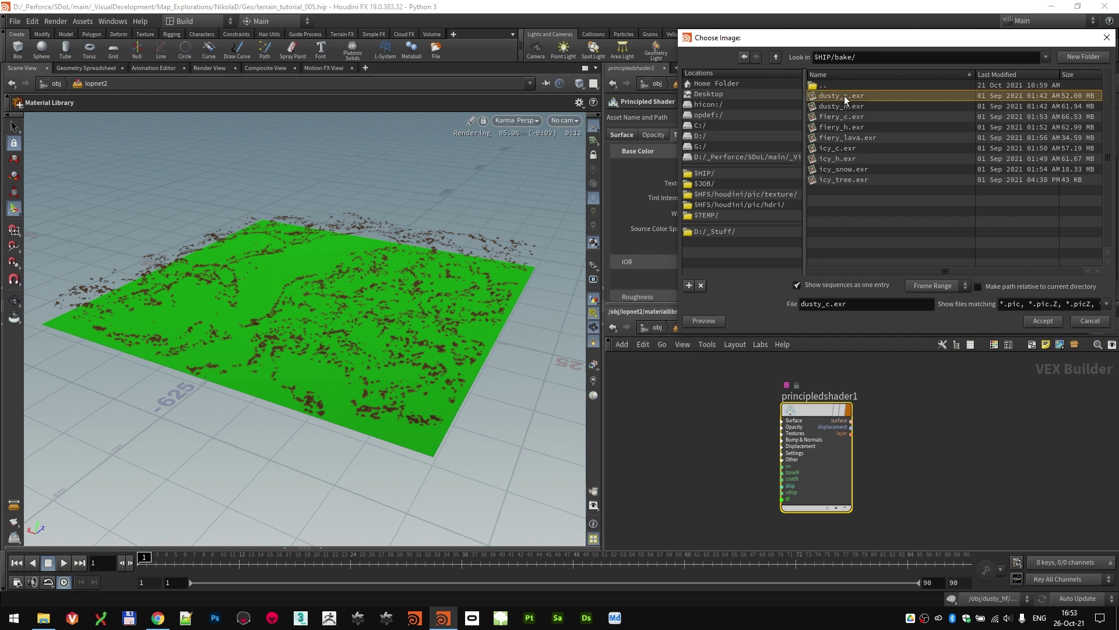
double_click(844, 96)
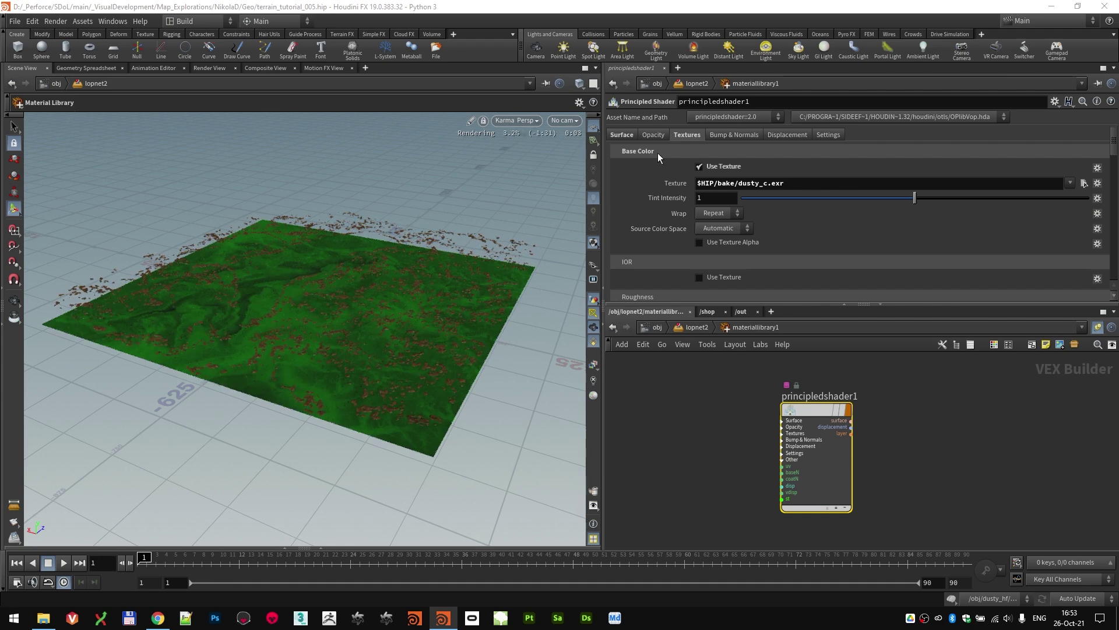
- Set the shader's base colour tint to white
left_click(622, 135)
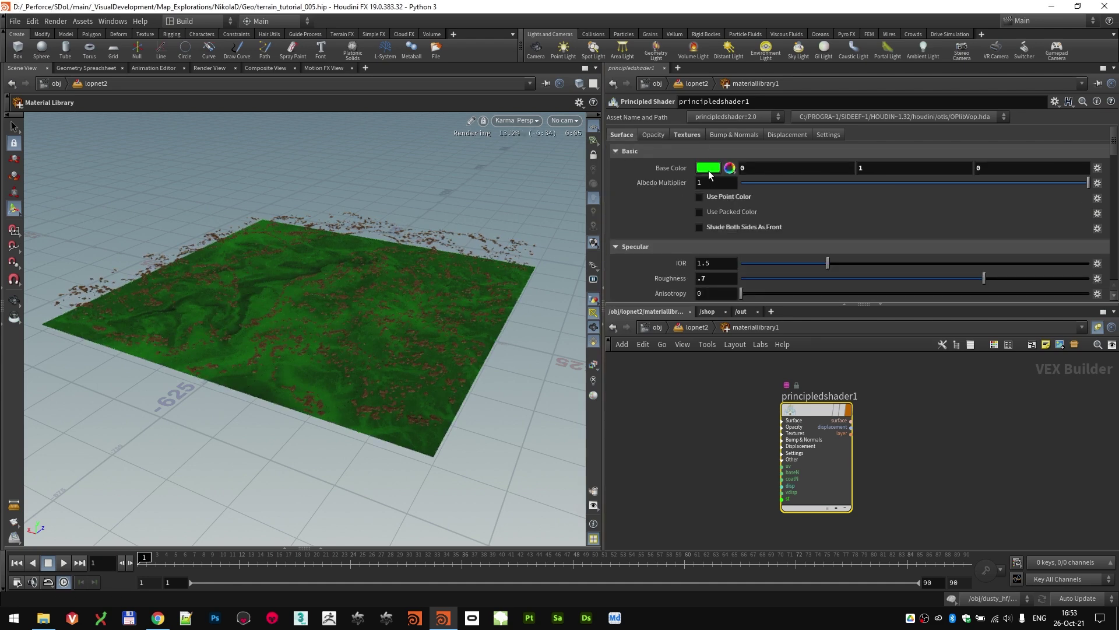
left_click(709, 168)
left_click(746, 221)
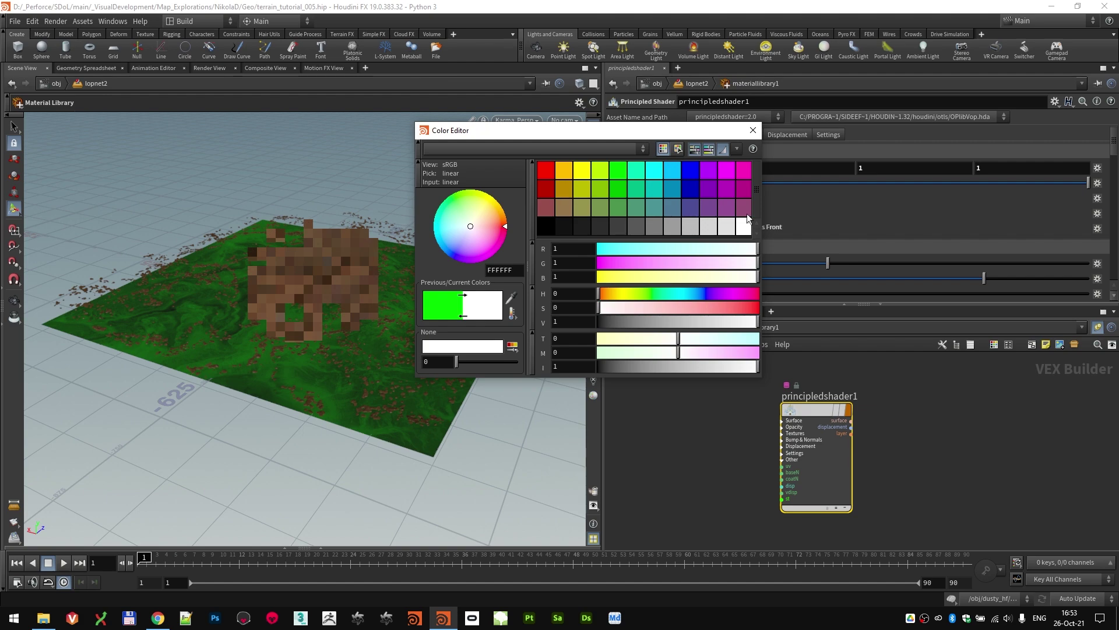
left_click(753, 133)
left_click_drag(312, 340, 350, 327, "alt")
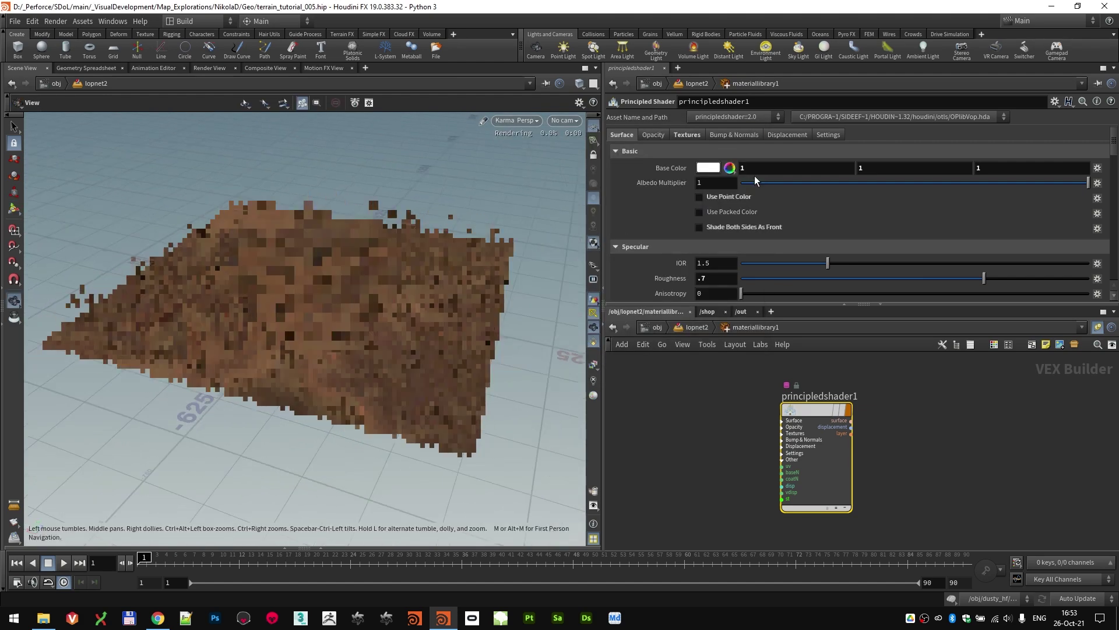
- Set the base colour texture's source colour space to Linear
left_click(694, 136)
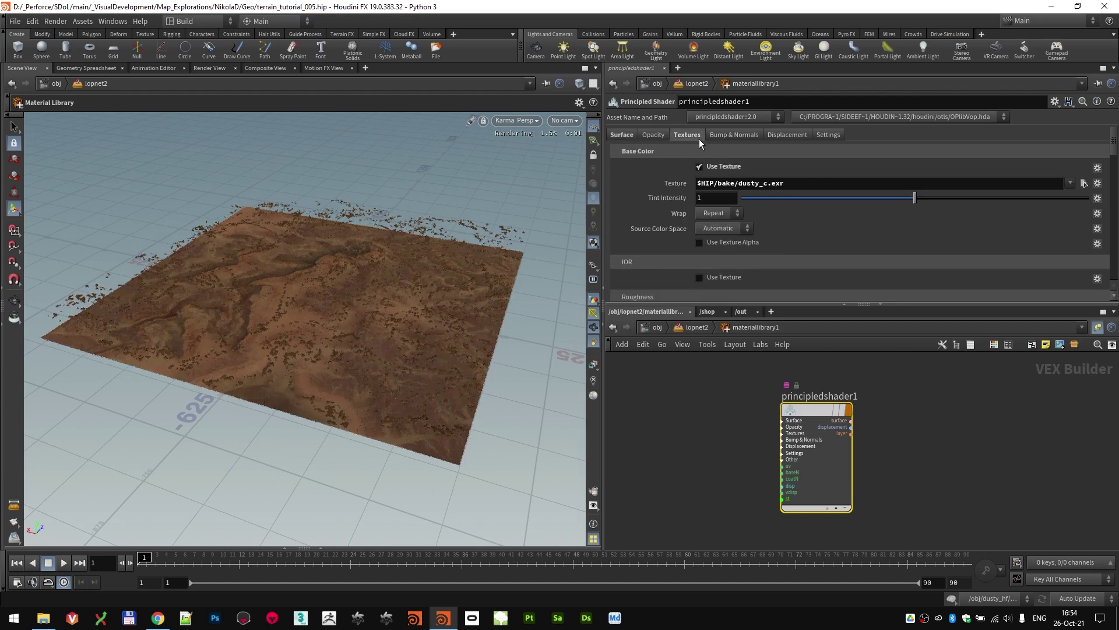
left_click(726, 229)
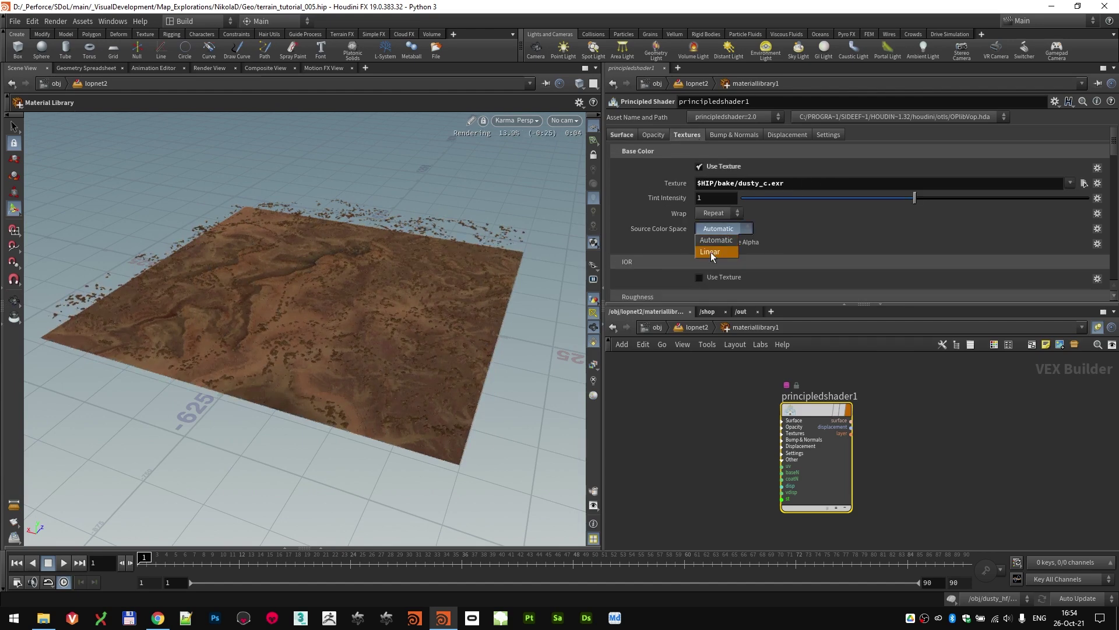
left_click(711, 252)
left_click_drag(403, 308, 475, 296)
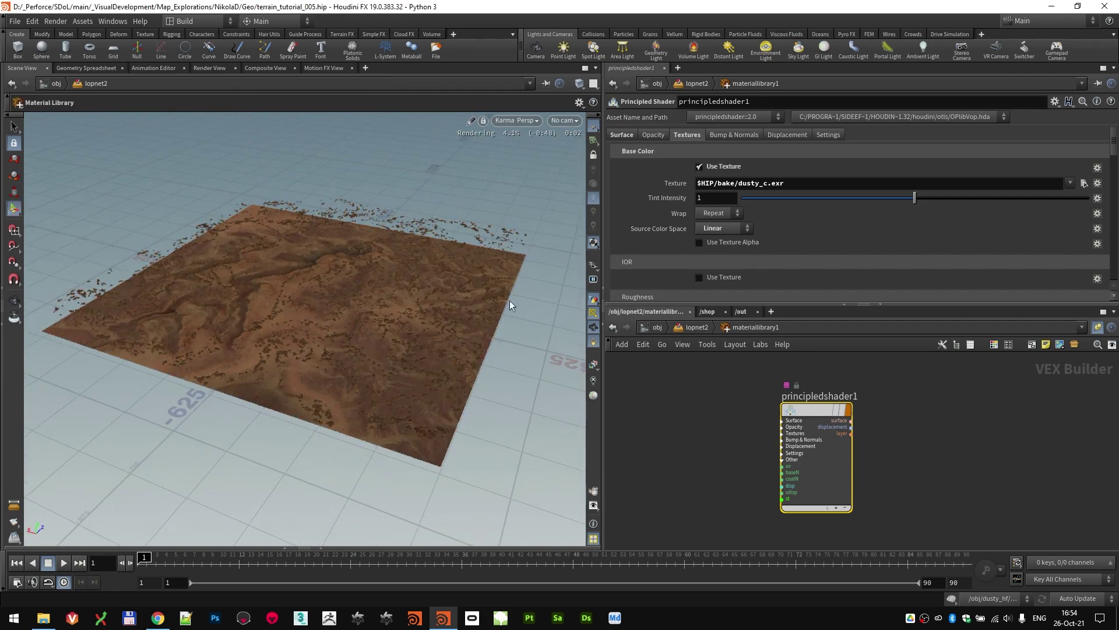
mouse_move(325, 323)
left_mouse_down()
mouse_move(315, 362)
mouse_move(324, 344)
left_mouse_up()
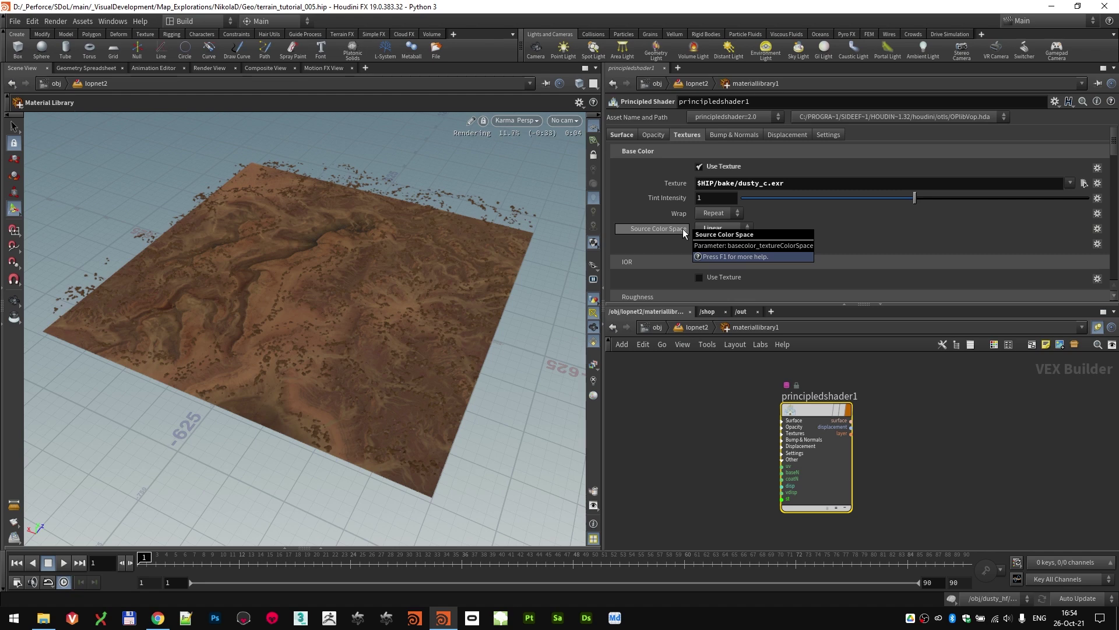
- Enable texture displacement using the $HIP/bake/dusty_h.exr height map
left_click(786, 134)
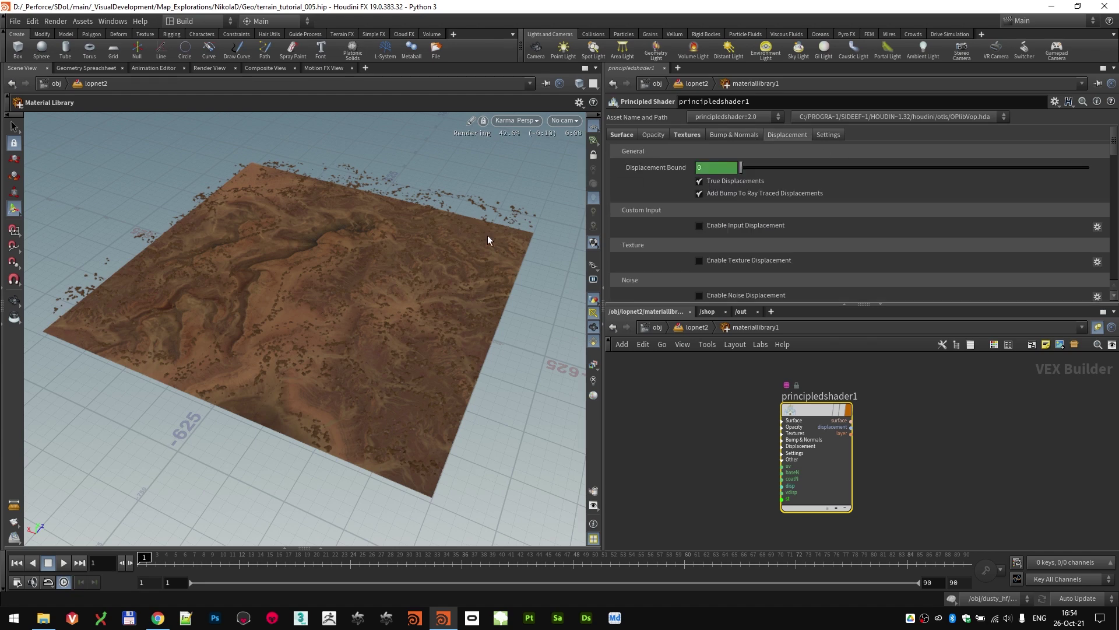
left_click(699, 260)
scroll(936, 234, "down", 1)
scroll(936, 234, "down", 2)
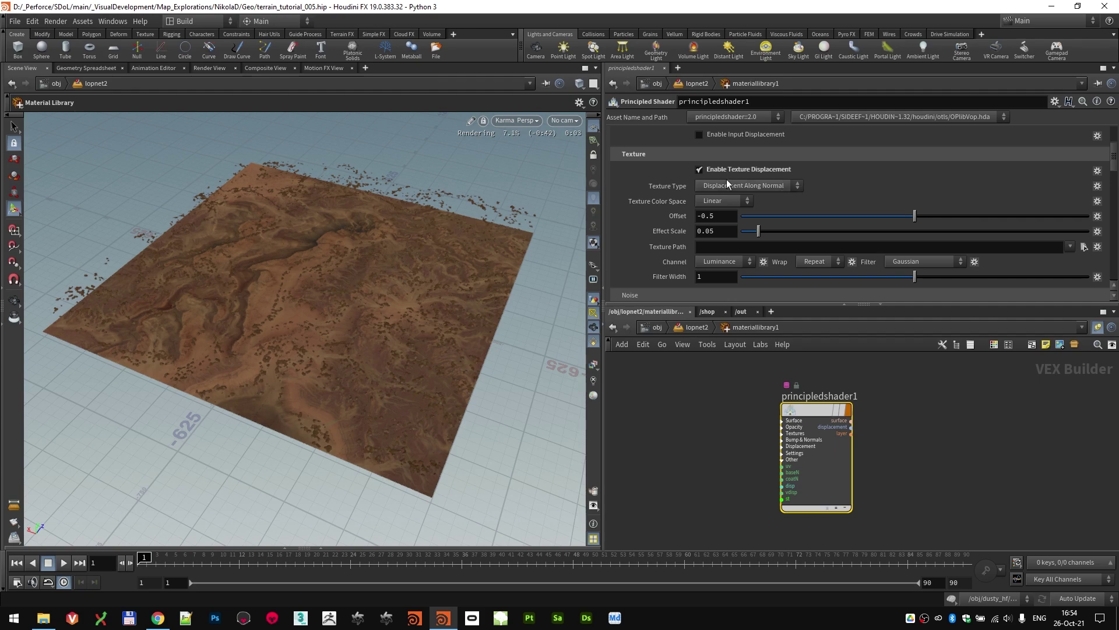
left_click(1087, 251)
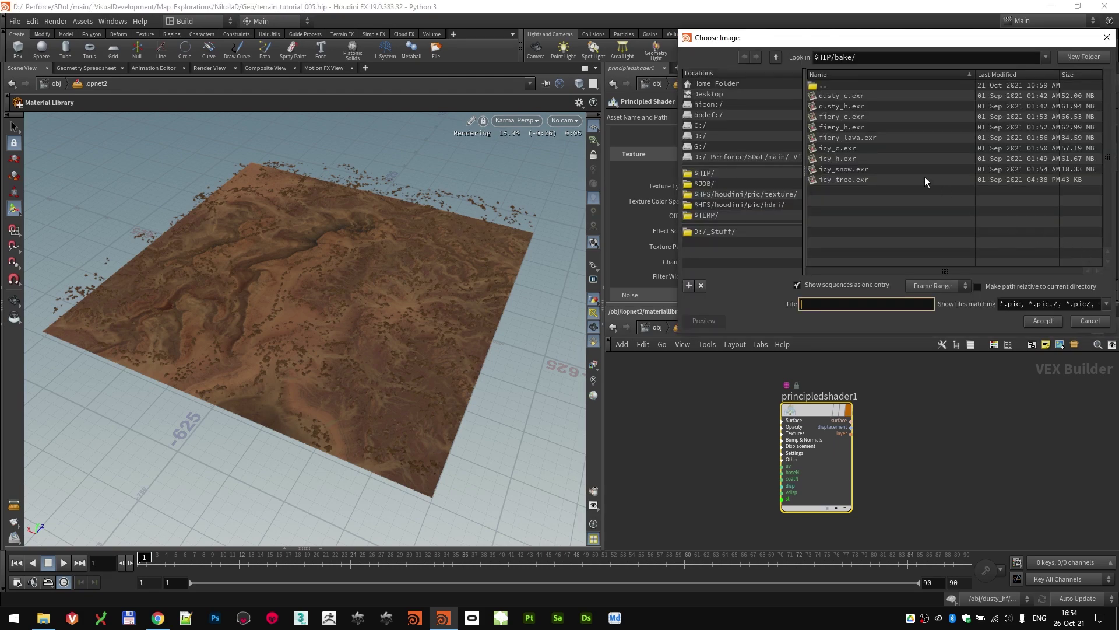
double_click(840, 105)
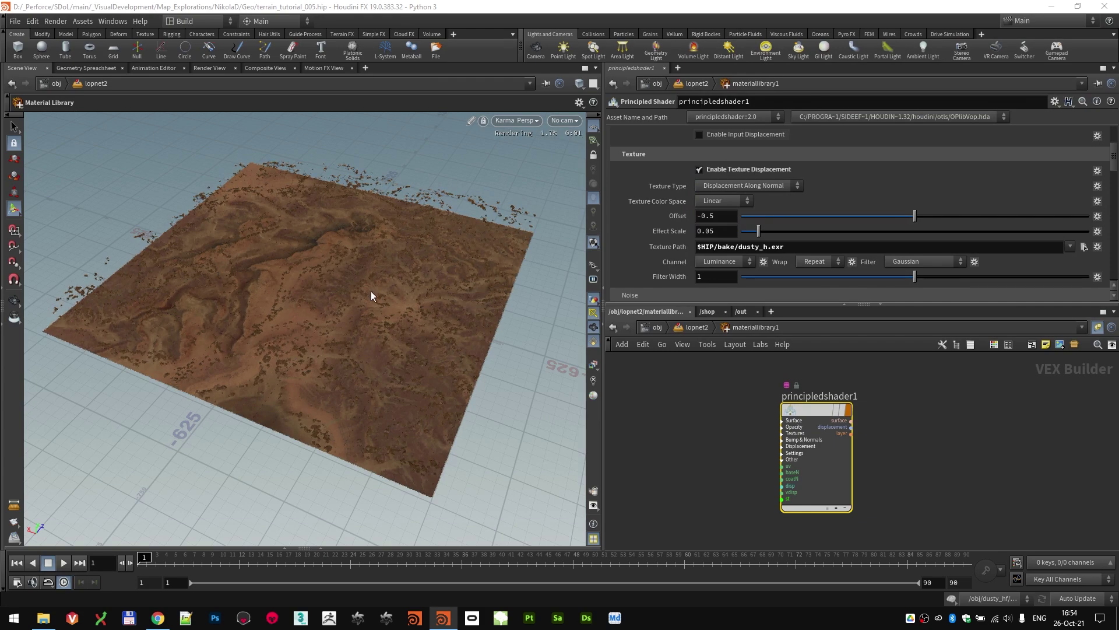
key("Escape")
left_click_drag(370, 292, 348, 261)
key("Return")
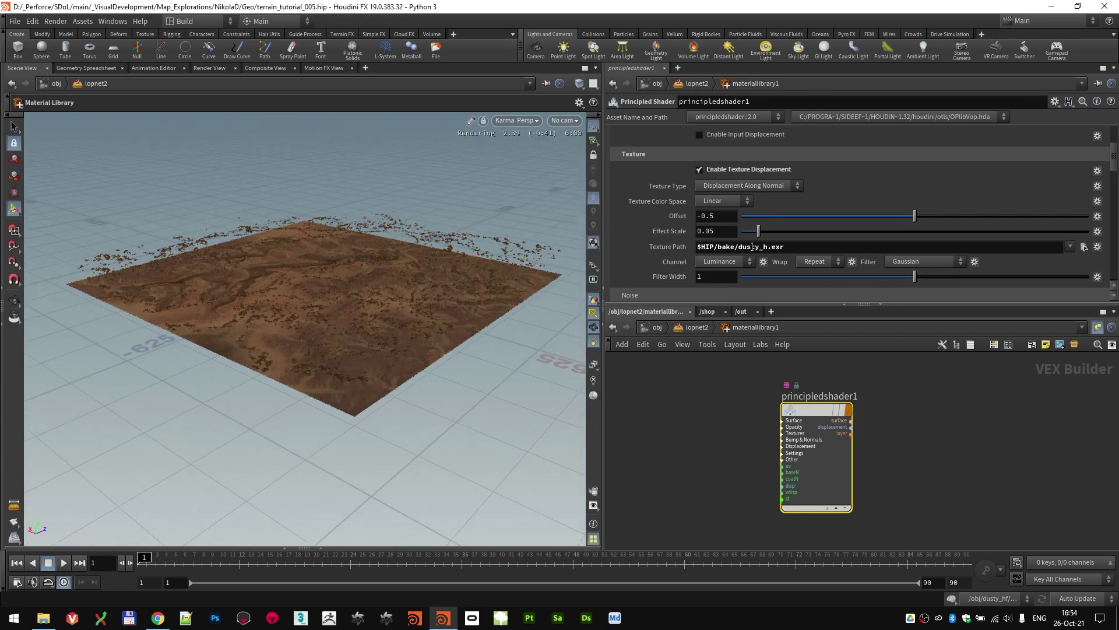
scroll(668, 251, "down", 2)
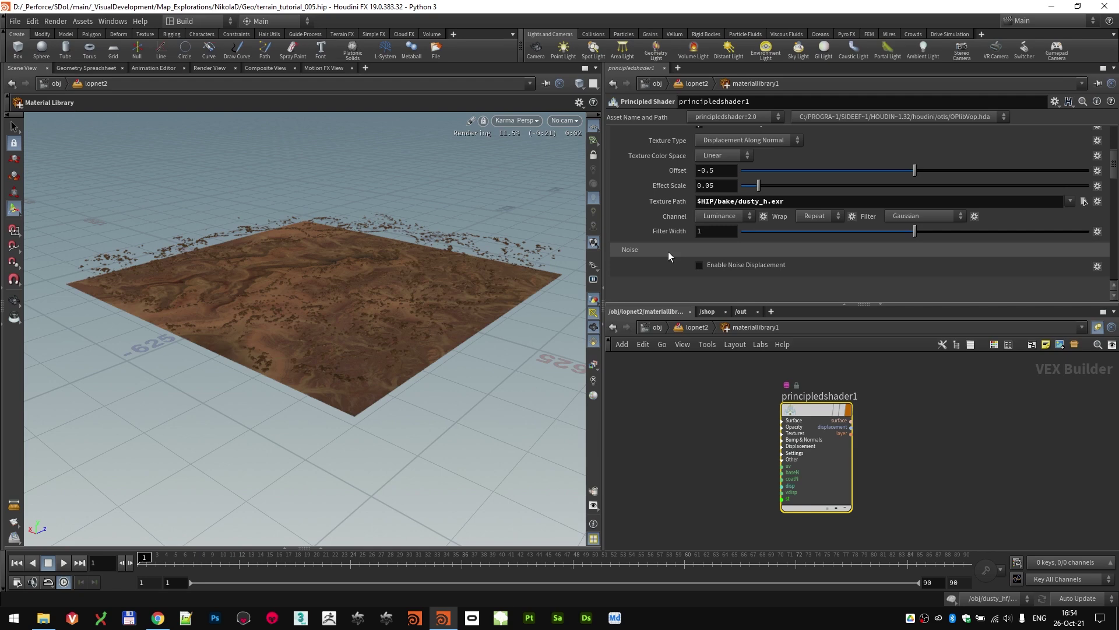
scroll(668, 250, "up", 1)
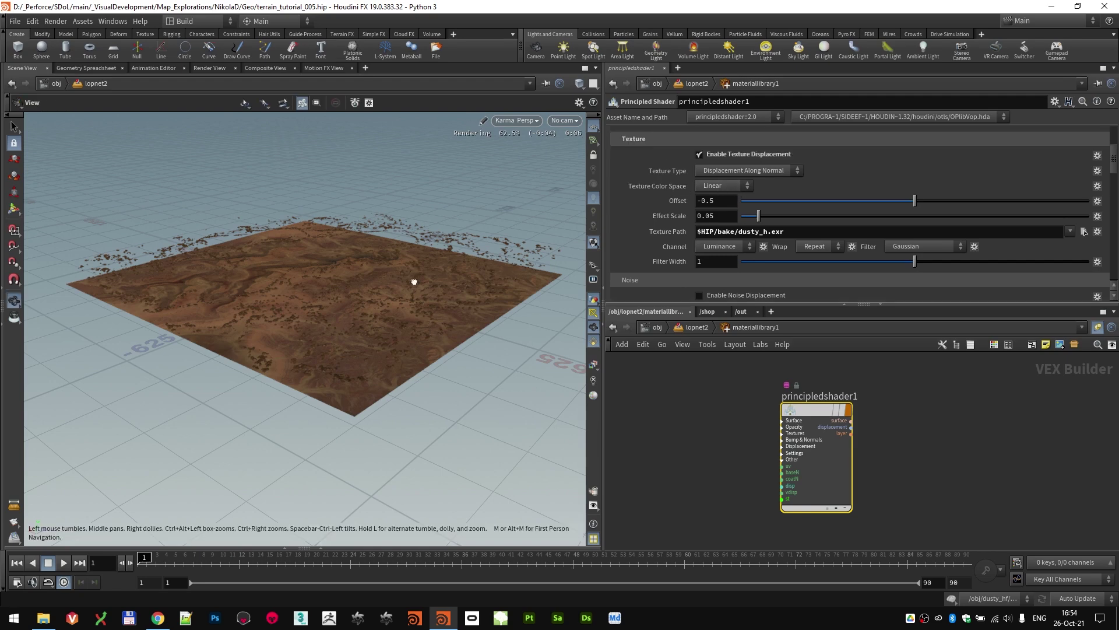
left_click_drag(412, 280, 415, 281, "alt")
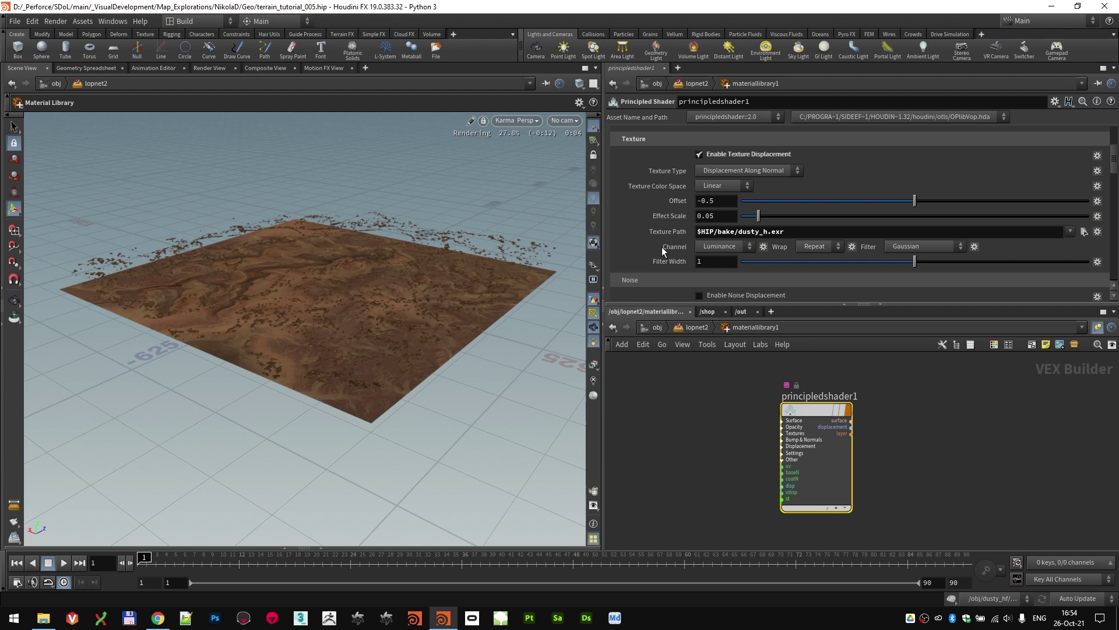
- Set the displacement offset to 0
double_click(709, 200)
type("0")
key("Return")
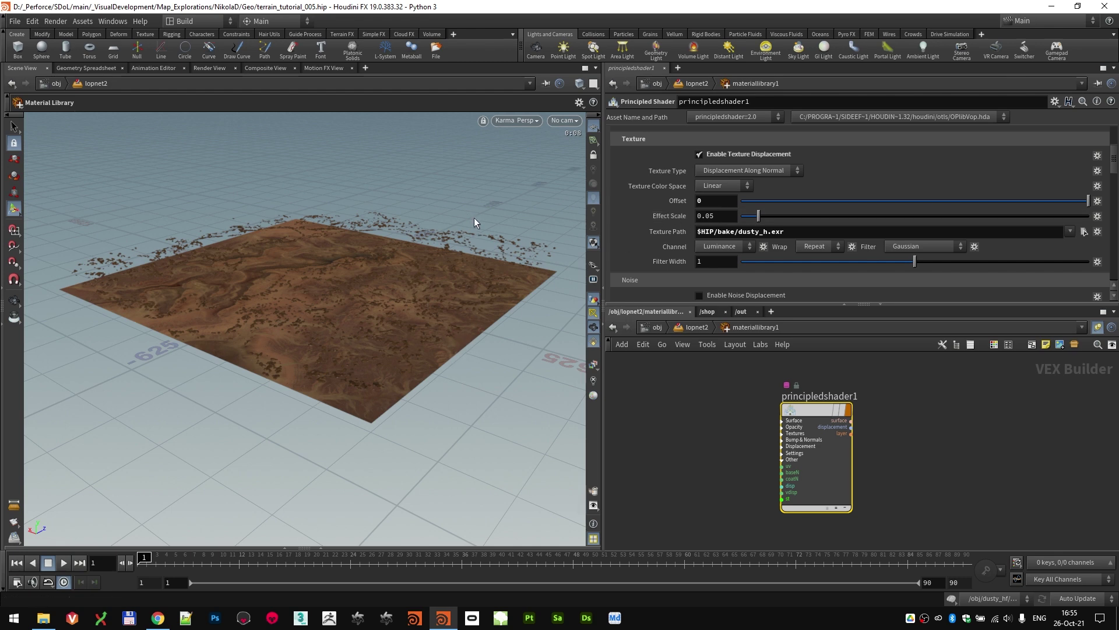
middle_click(642, 215)
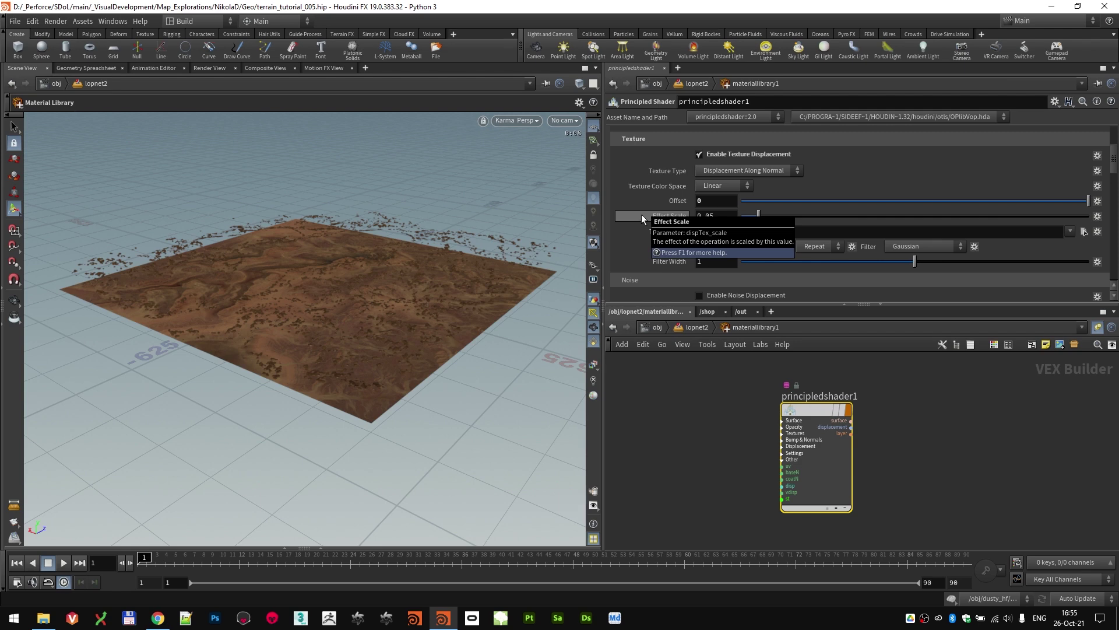
- Inside dusty_hf, copy heightfield_visualize6's Max Elevation parameter, then return to /obj
left_click(656, 327)
scroll(688, 410, "up", 5)
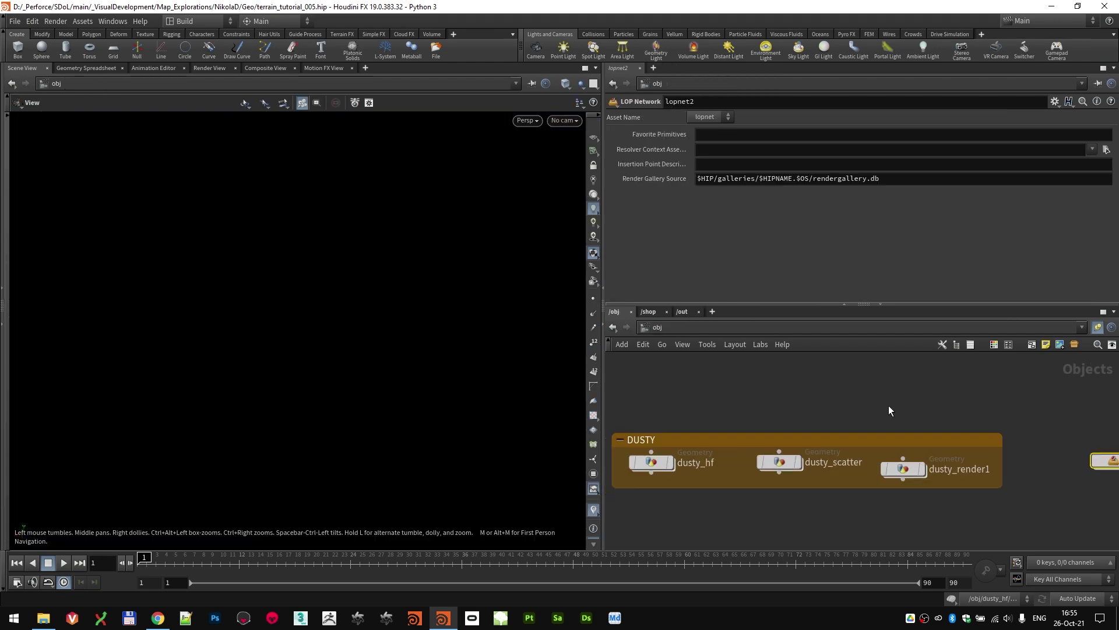
double_click(671, 460)
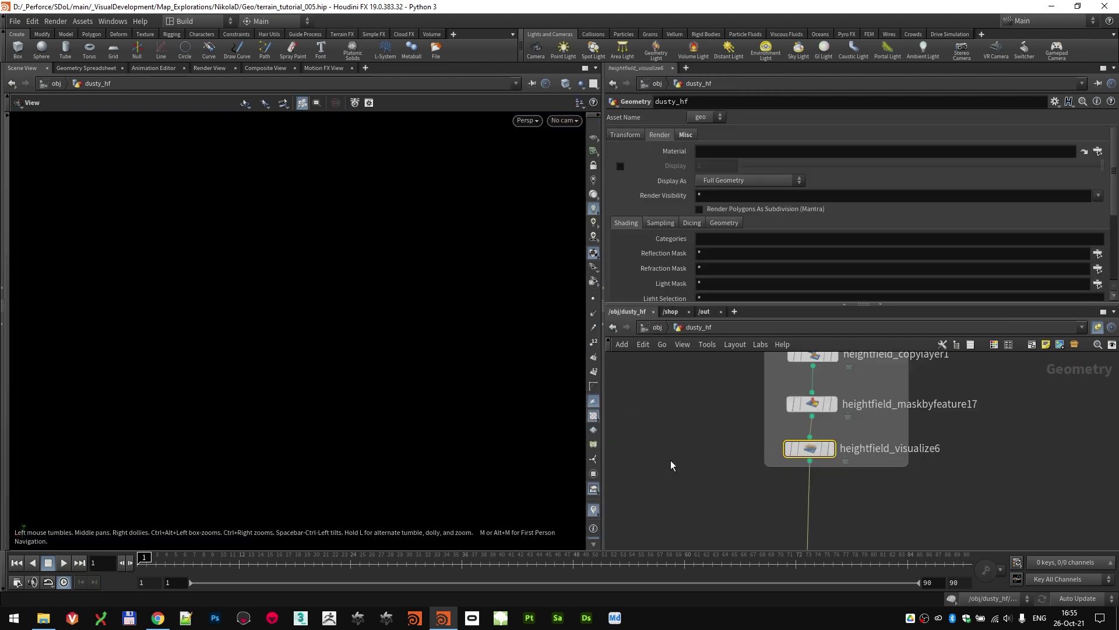
mouse_move(810, 452)
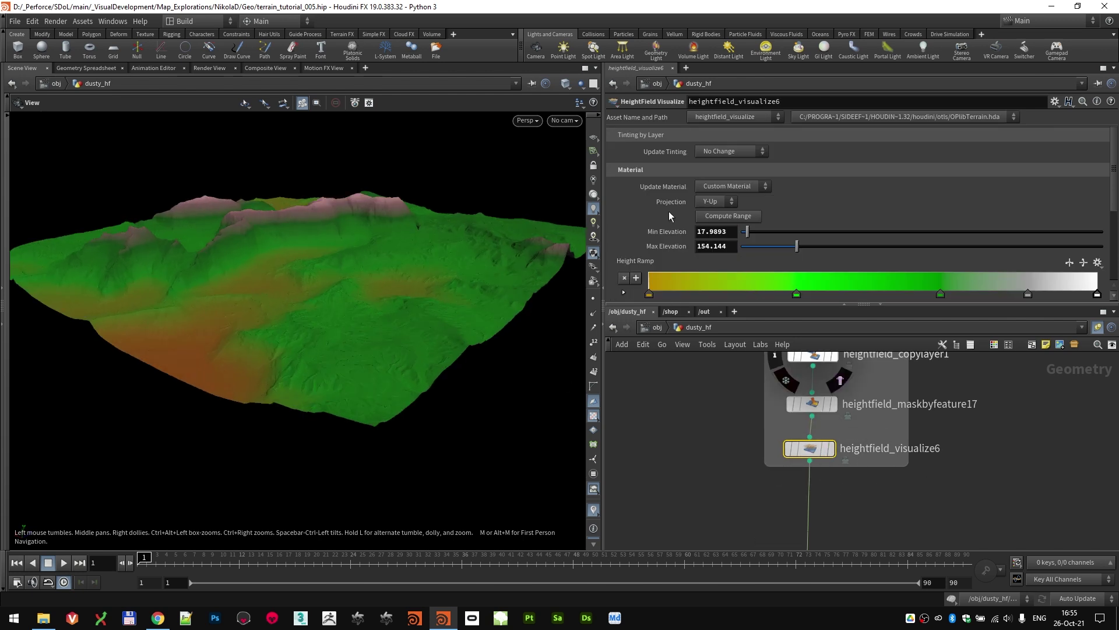
right_click(668, 246)
left_click(694, 323)
left_click(657, 327)
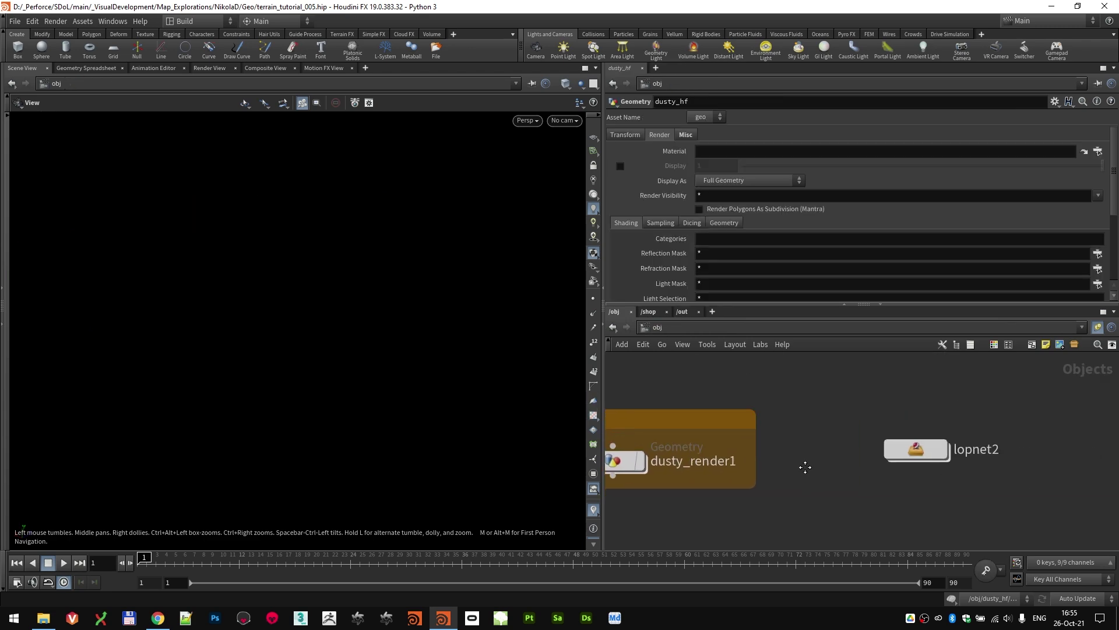
- Open principledshader1 in lopnet2's material library and clear its 0.05 displacement Effect Scale
double_click(883, 455)
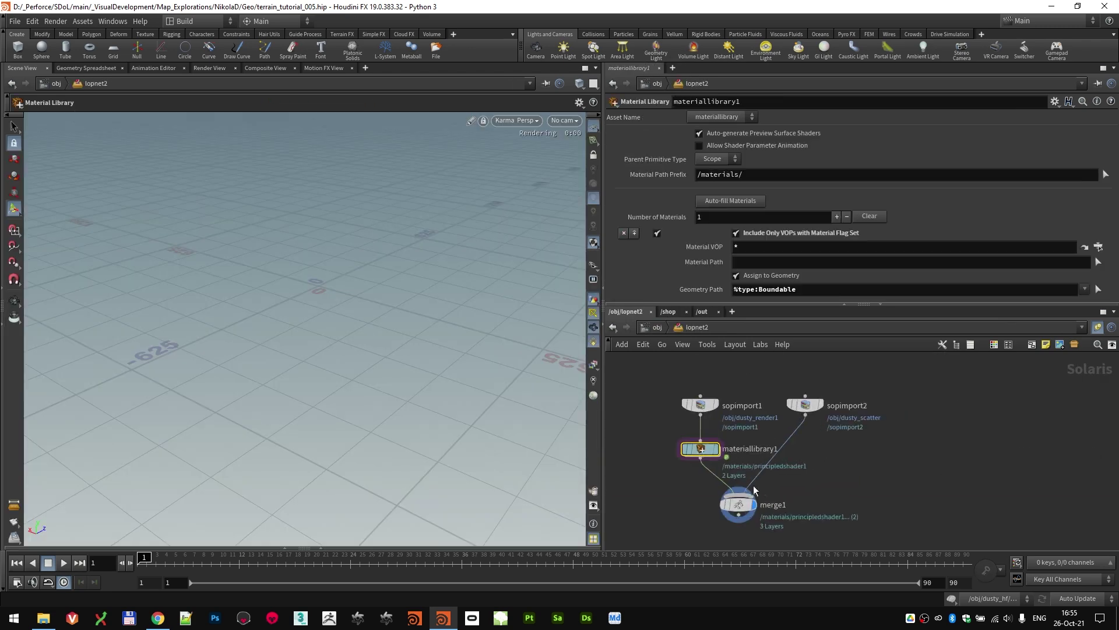
double_click(709, 447)
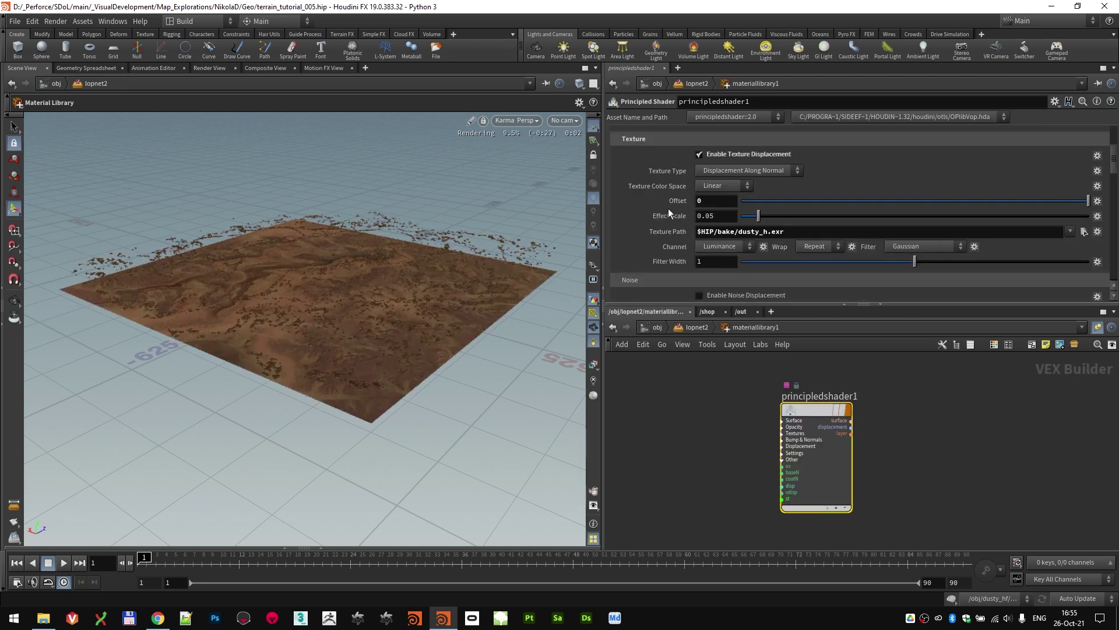
left_click_drag(714, 216, 655, 216)
key("BackSpace")
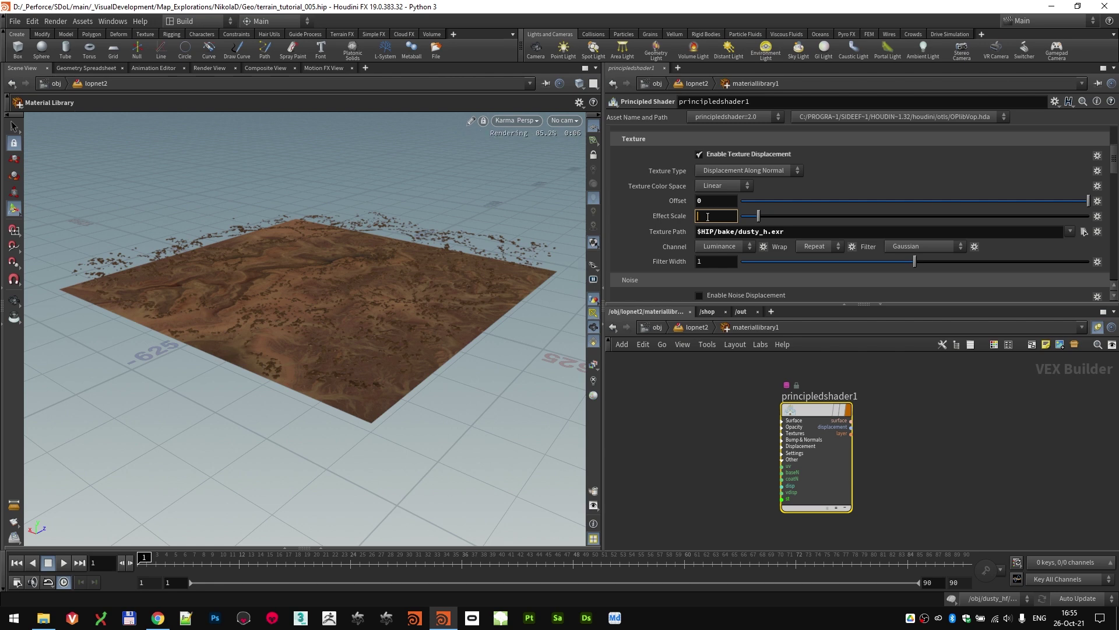
key("alt+e")
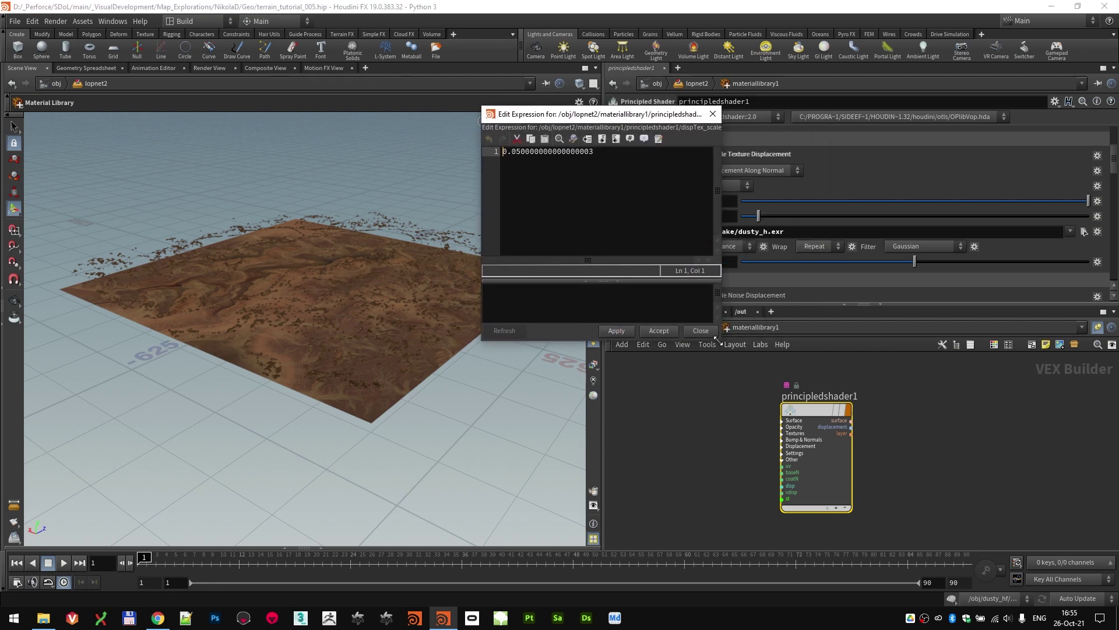
left_click_drag(720, 341, 981, 374)
left_click_drag(610, 159, 500, 167)
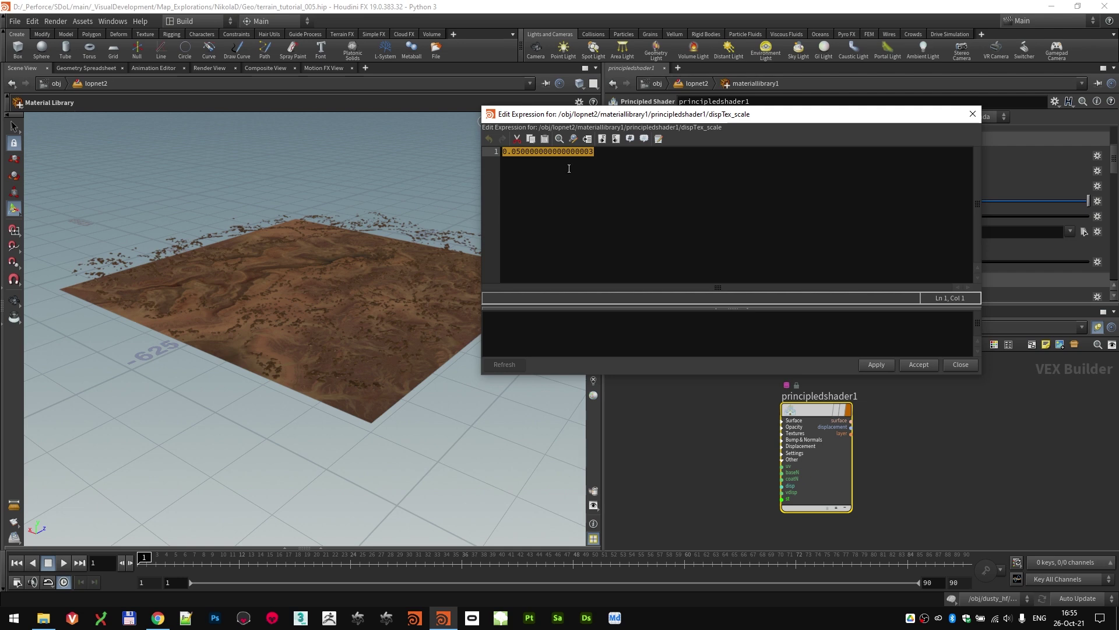
key("BackSpace")
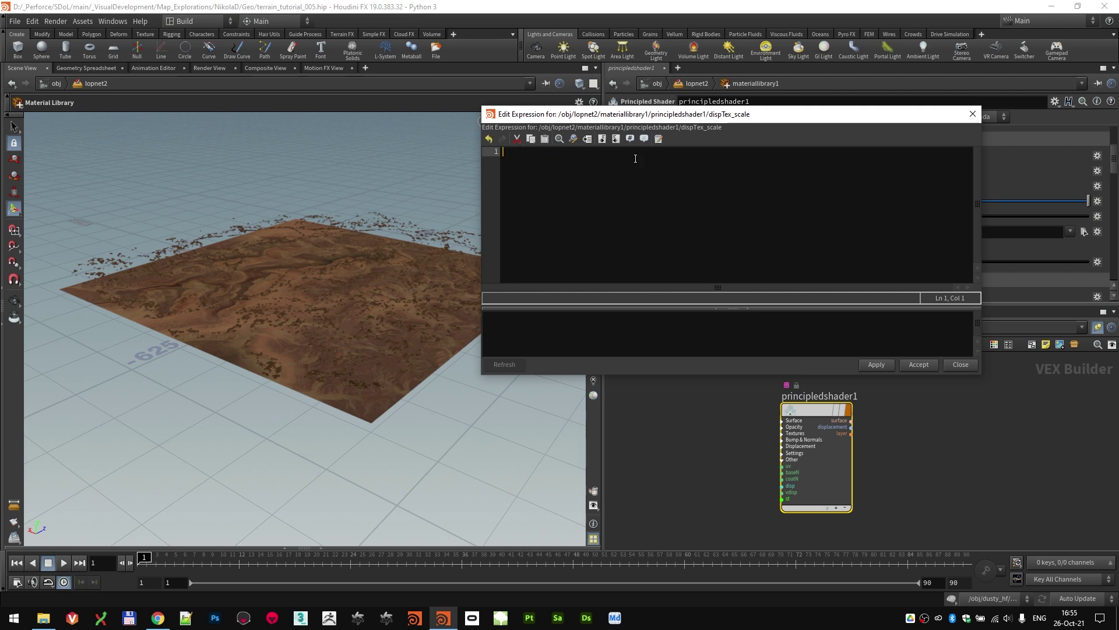
left_click(973, 114)
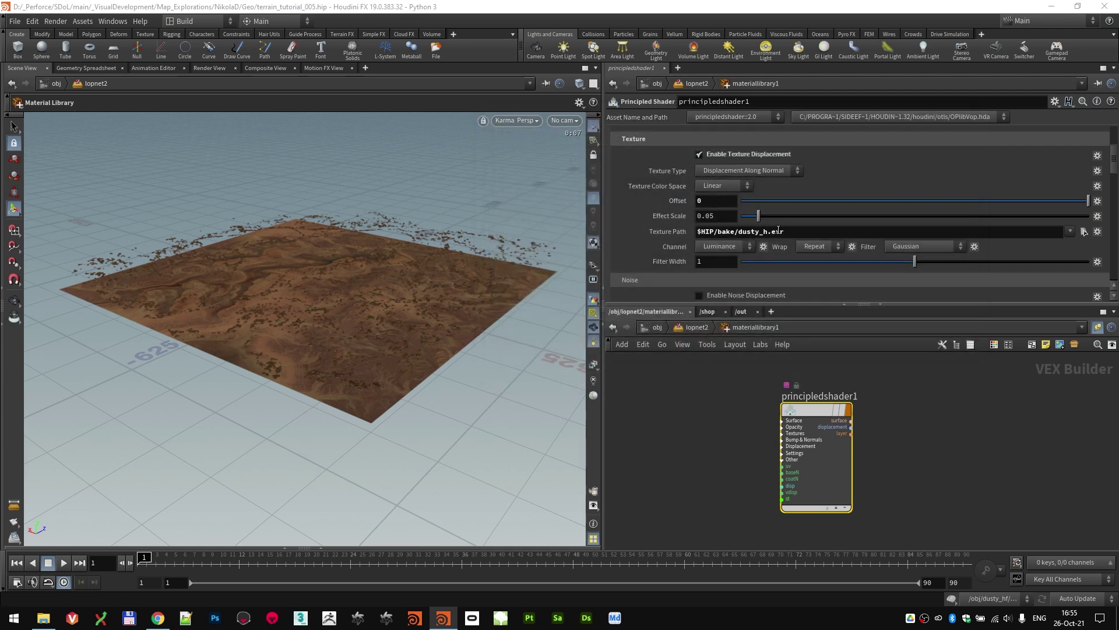
- Paste the copied Max Elevation into Effect Scale as a relative reference
right_click(702, 201)
key("Escape")
right_click(722, 216)
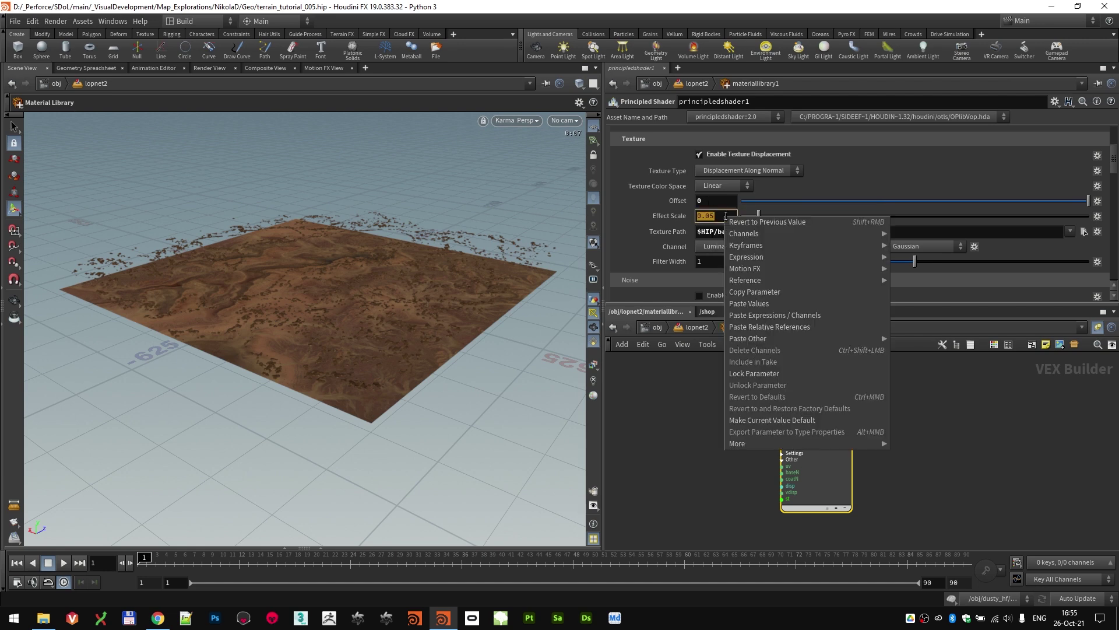
left_click(828, 324)
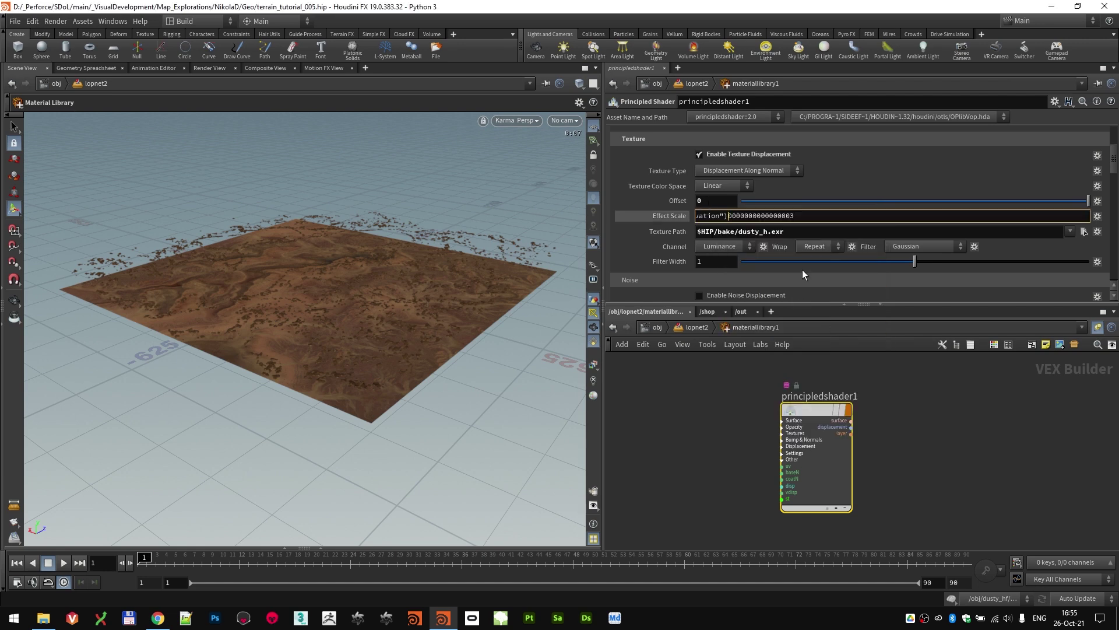
left_click_drag(730, 216, 857, 215)
key("BackSpace")
key("BackSpace")
key("Return")
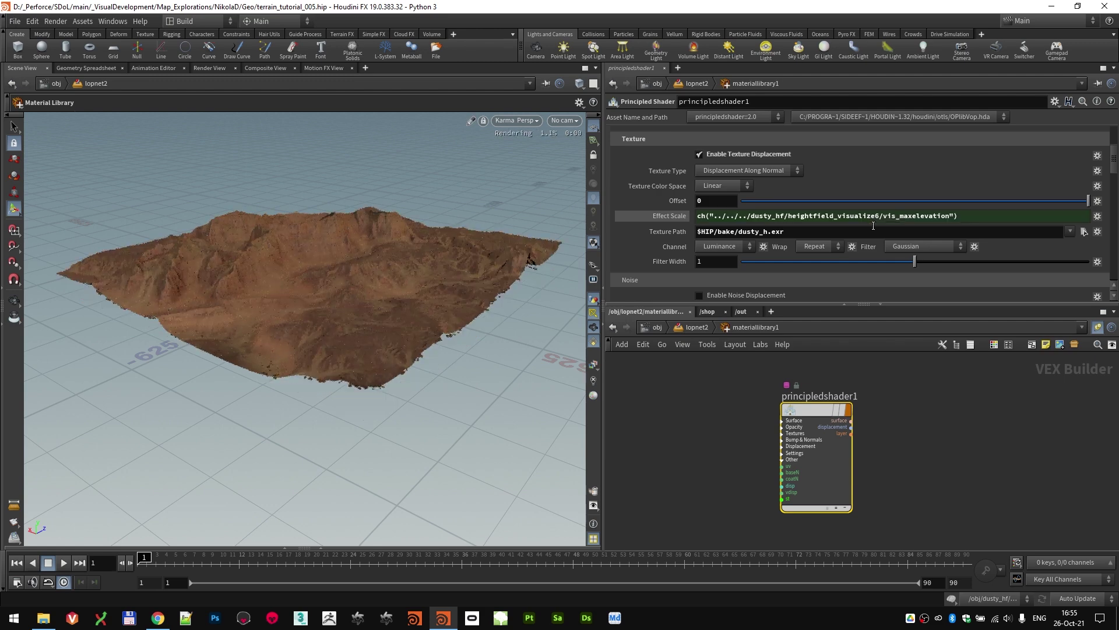
- Edit the Effect Scale expression to vis_maxelevation minus vis_minelevation
key("alt+e")
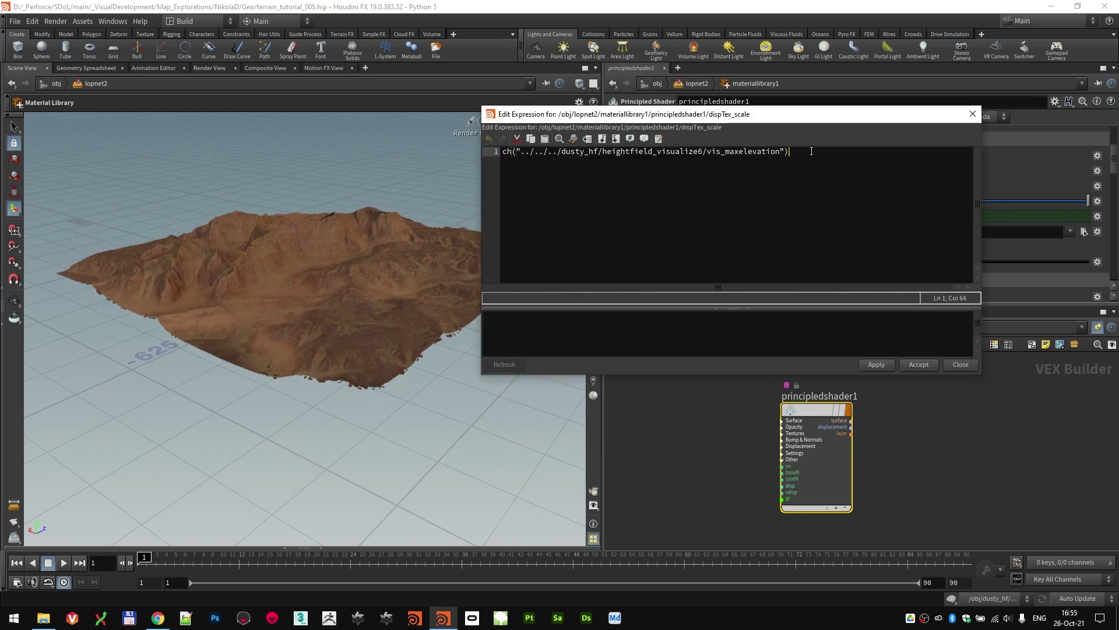
left_click_drag(836, 167, 495, 148)
left_click(832, 151)
type("-")
key("ctrl+v")
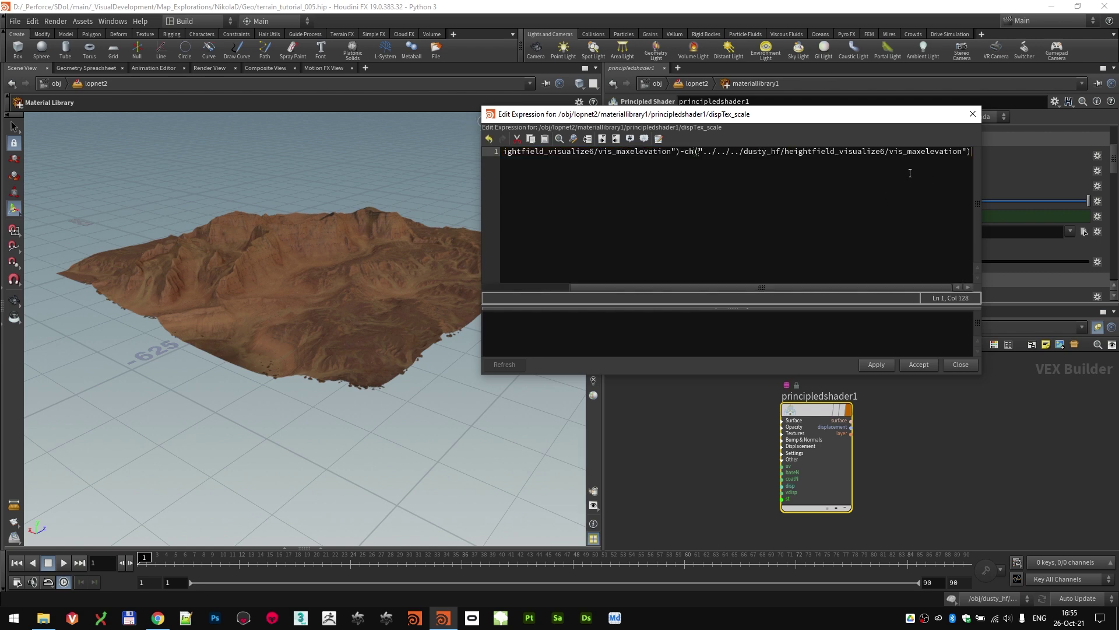
left_click_drag(908, 153, 927, 156)
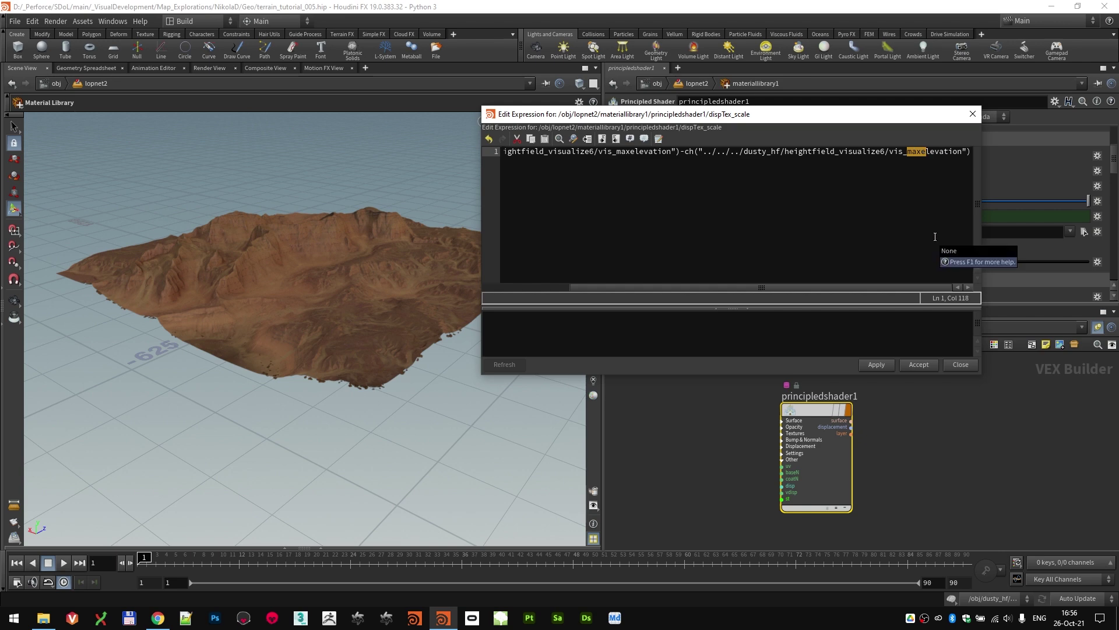
key("Left")
key("BackSpace")
key("BackSpace")
type("in")
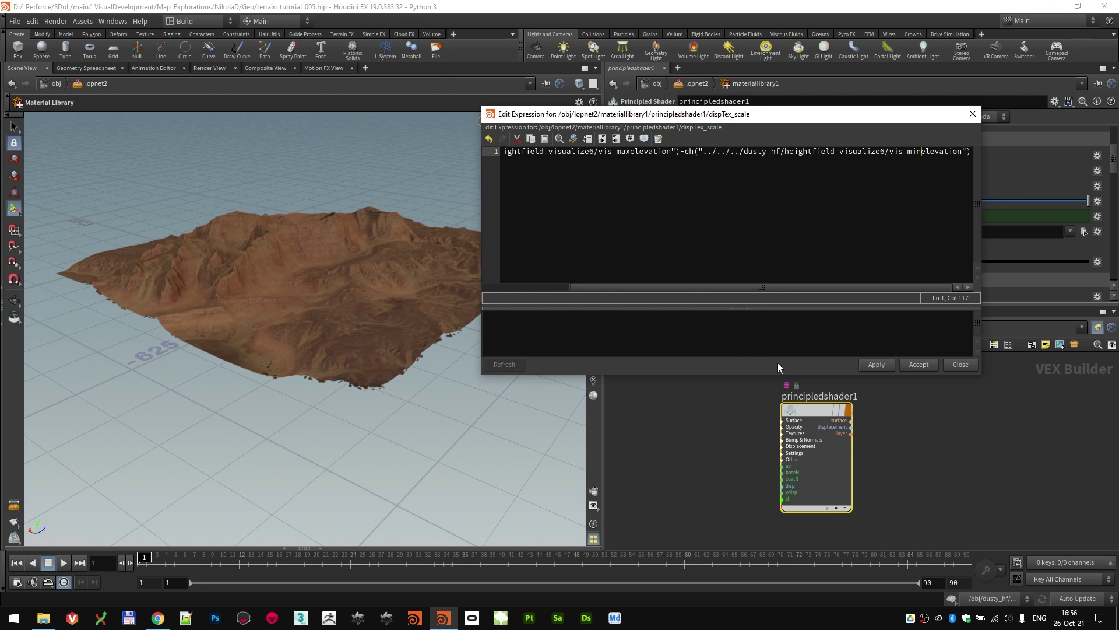
left_click(876, 364)
left_click(917, 366)
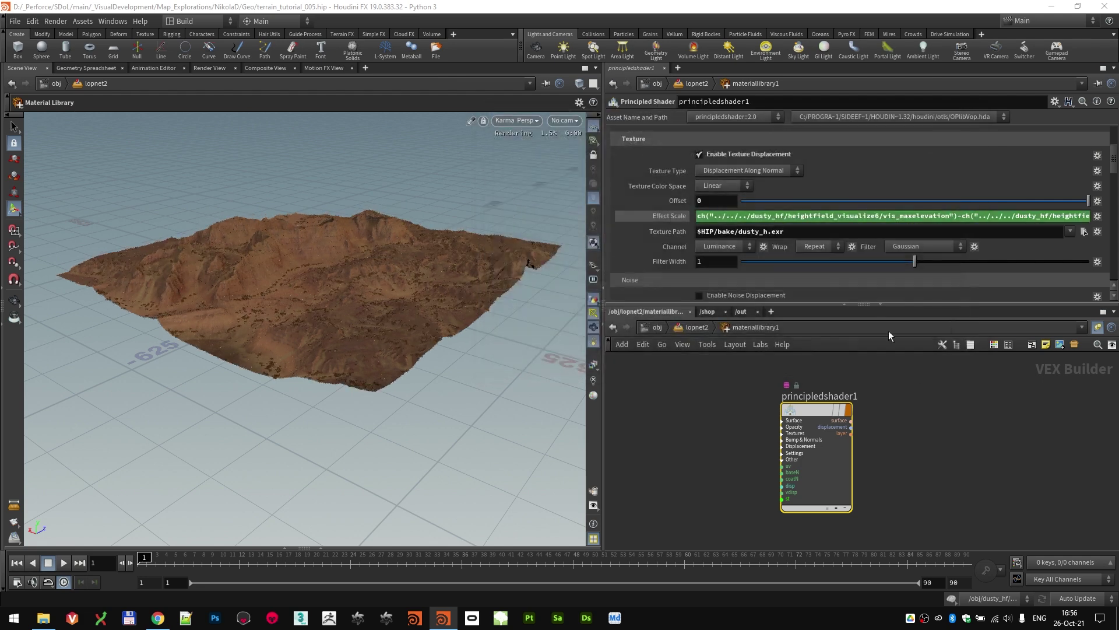
- Show Effect Scale as 136.154 and orbit the Karma view around the displaced mountain terrain
left_click(671, 215)
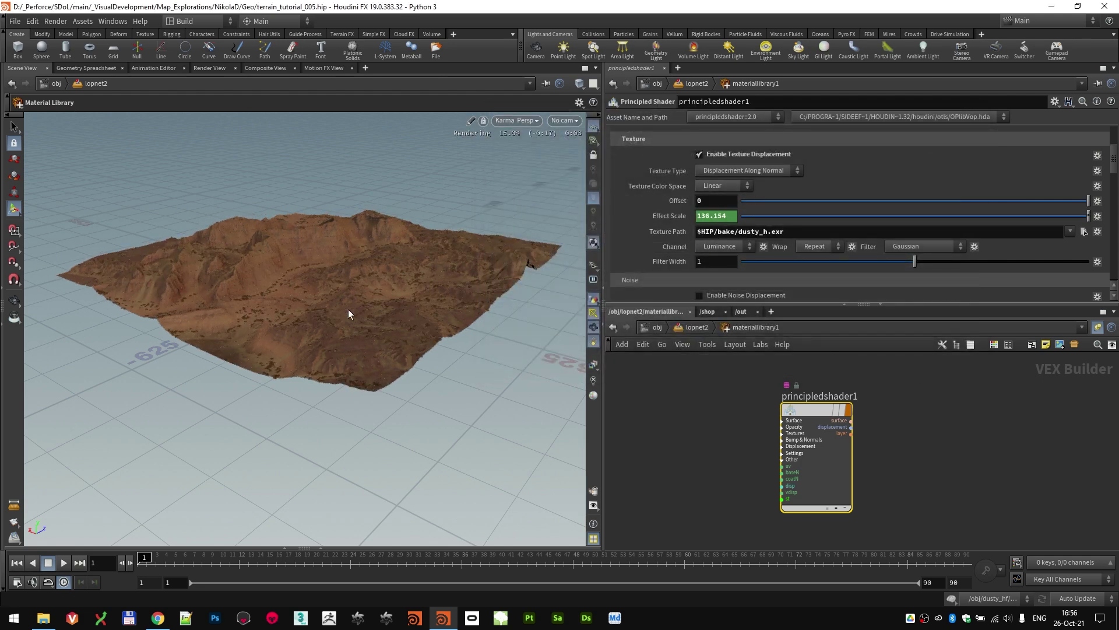
left_click_drag(348, 309, 342, 257, "alt")
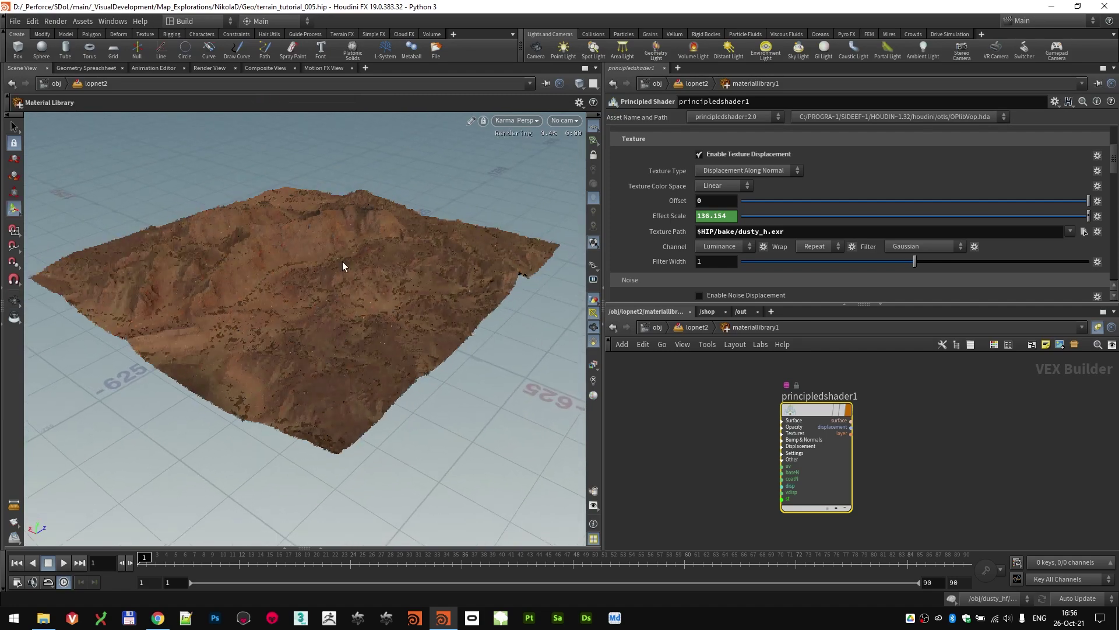
left_click_drag(246, 293, 231, 345, "alt")
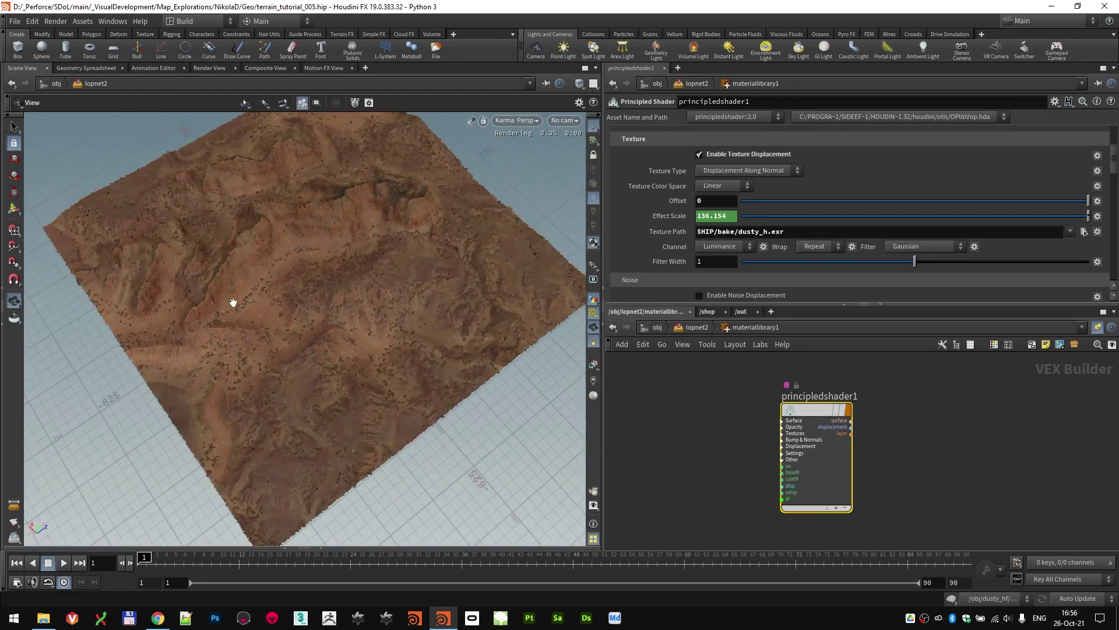
scroll(234, 299, "up", 4, "alt")
left_click_drag(235, 298, 307, 305)
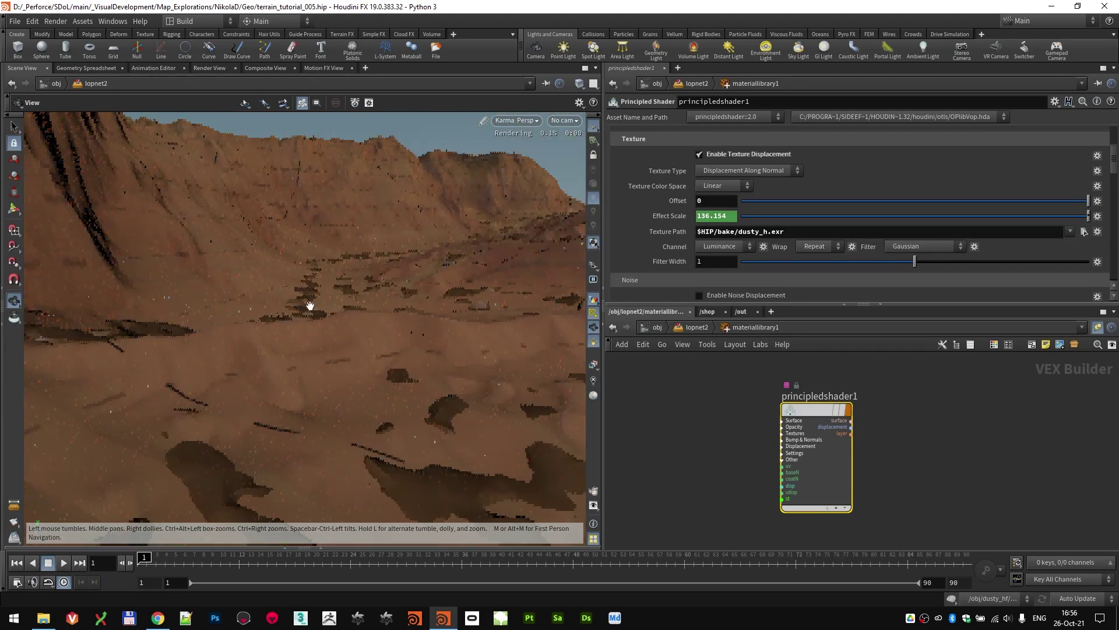
right_click_drag(308, 391, 362, 311)
left_click_drag(362, 310, 472, 352)
right_click_drag(471, 353, 452, 369)
middle_click_drag(451, 368, 372, 317)
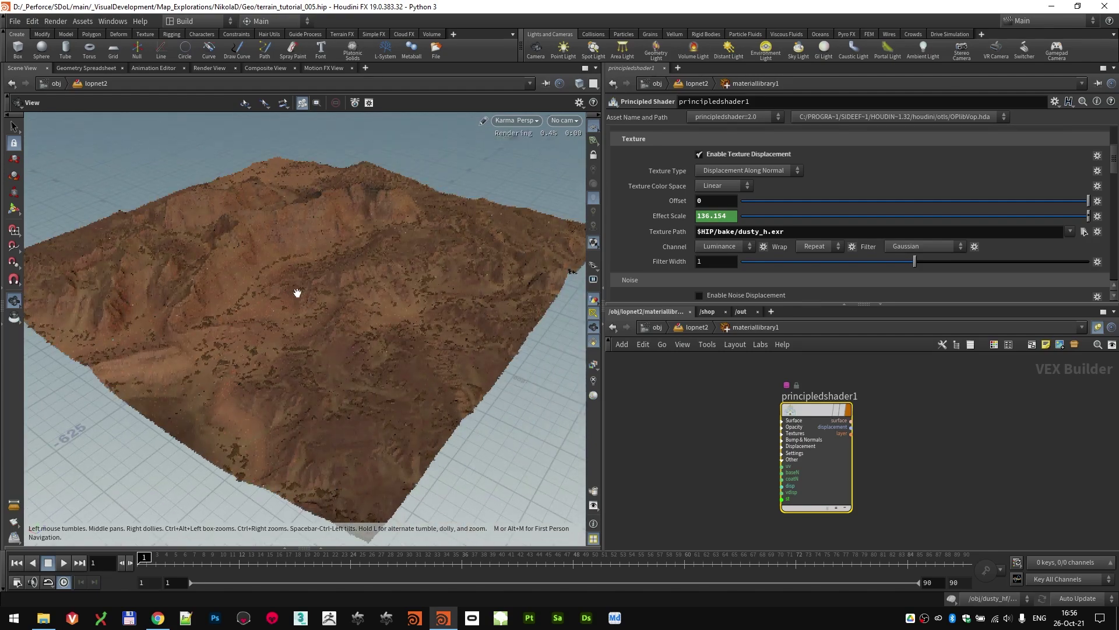
right_click_drag(376, 290, 300, 327)
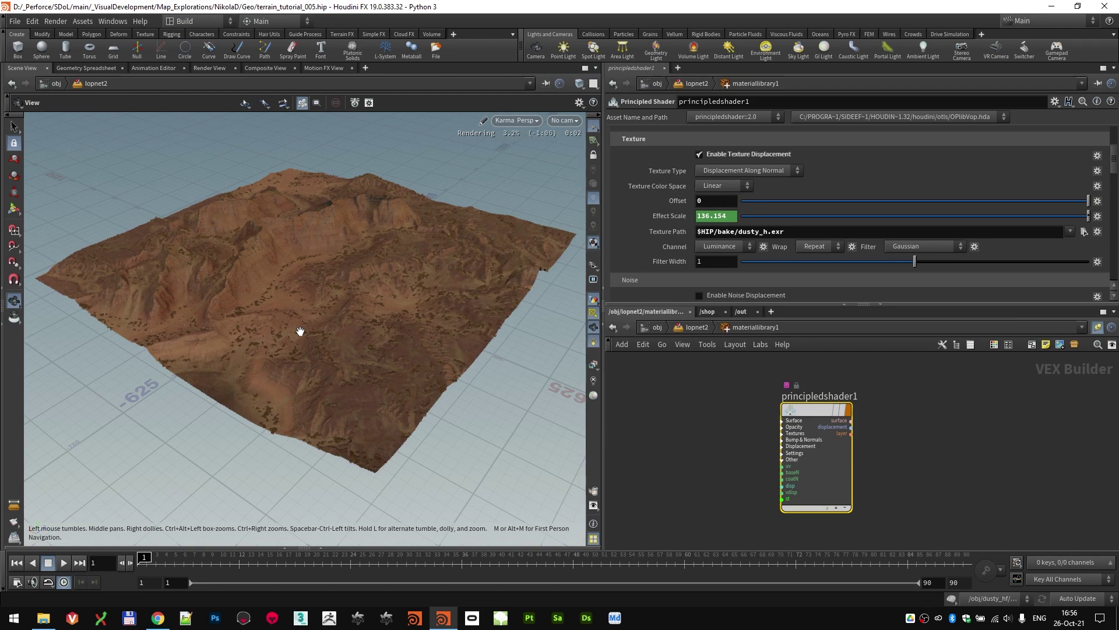
key("Escape")
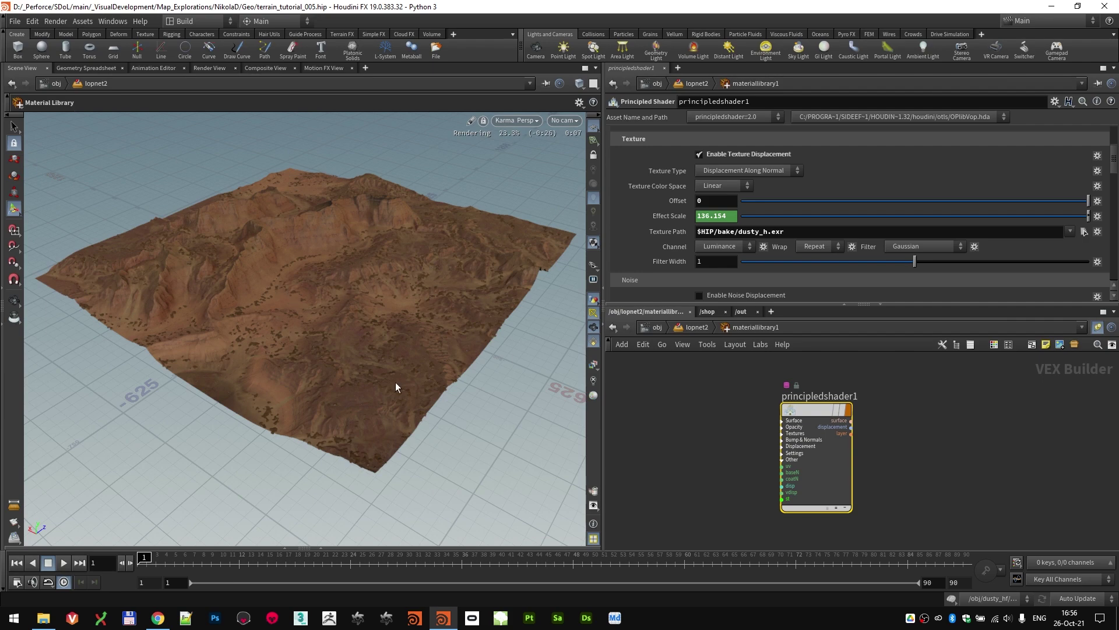
right_click_drag(258, 382, 310, 367, "alt")
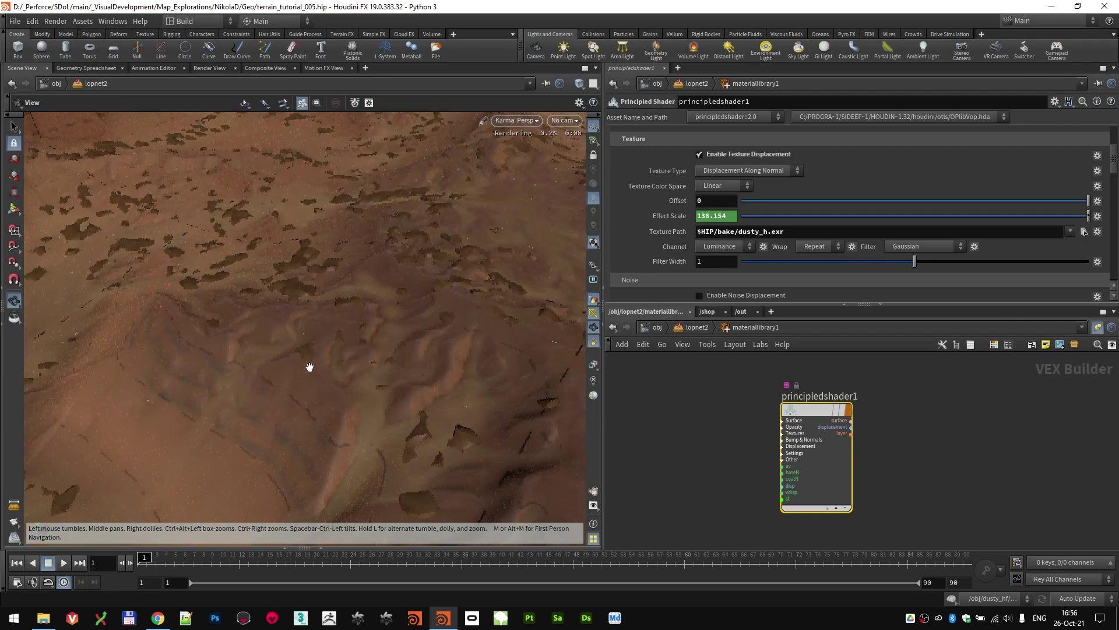
key("Escape")
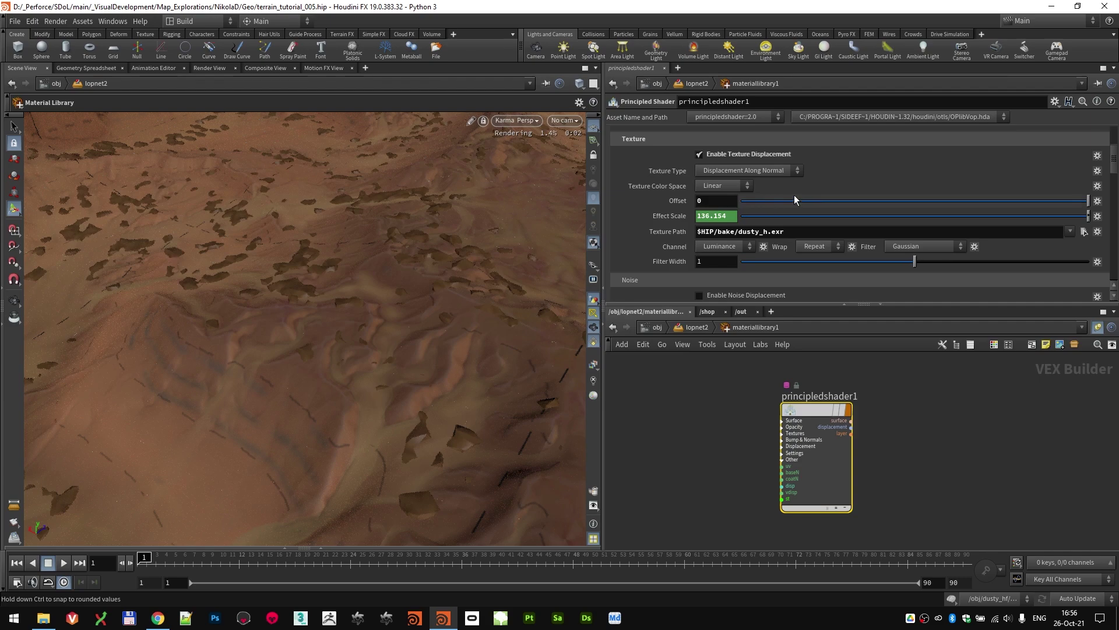
- Enable Bump & Normals with the texture type set to Bump
scroll(794, 195, "up", 5)
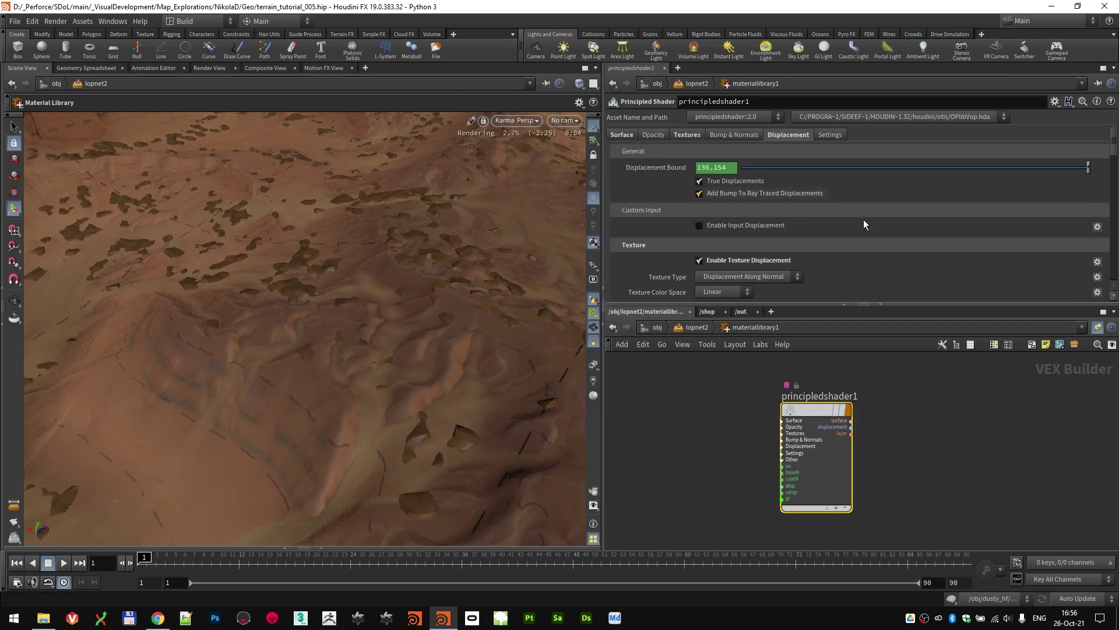
scroll(971, 233, "down", 4)
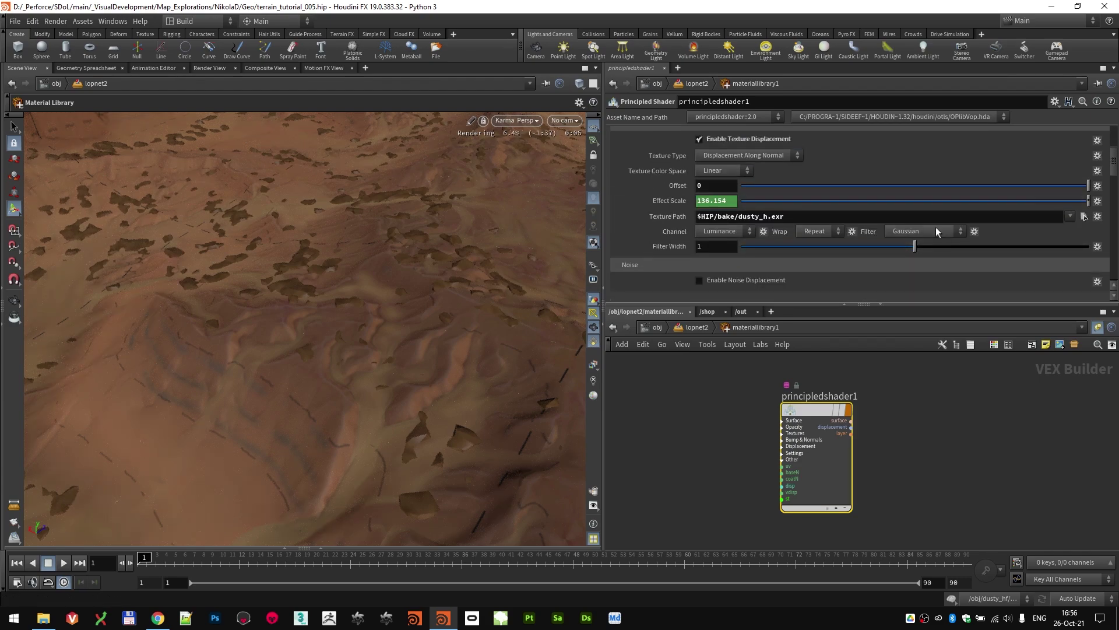
scroll(935, 226, "up", 4)
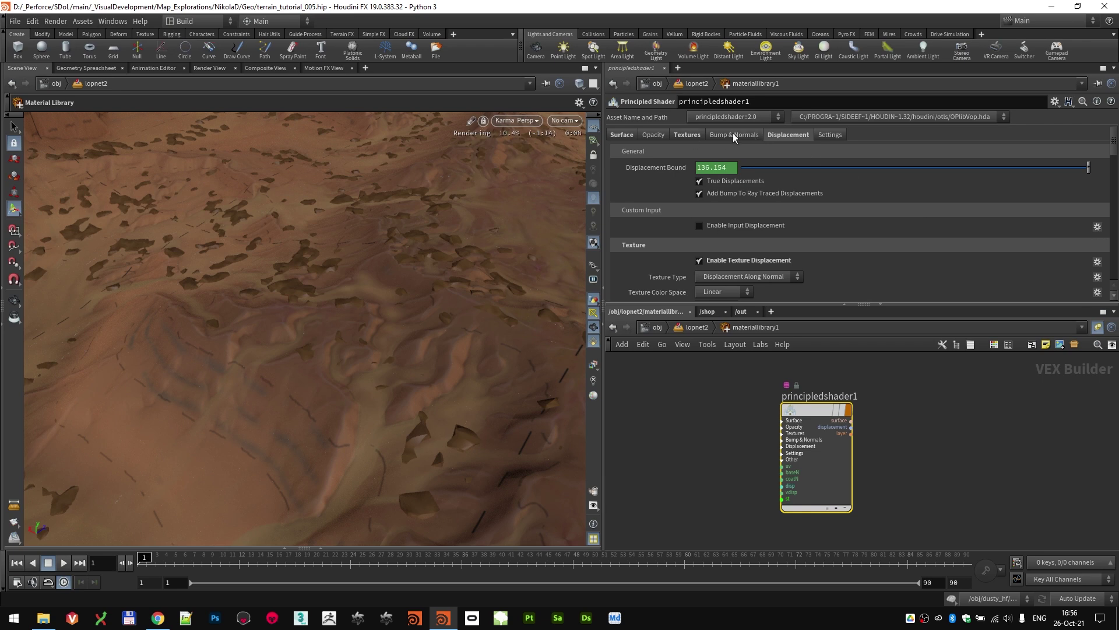
left_click(733, 134)
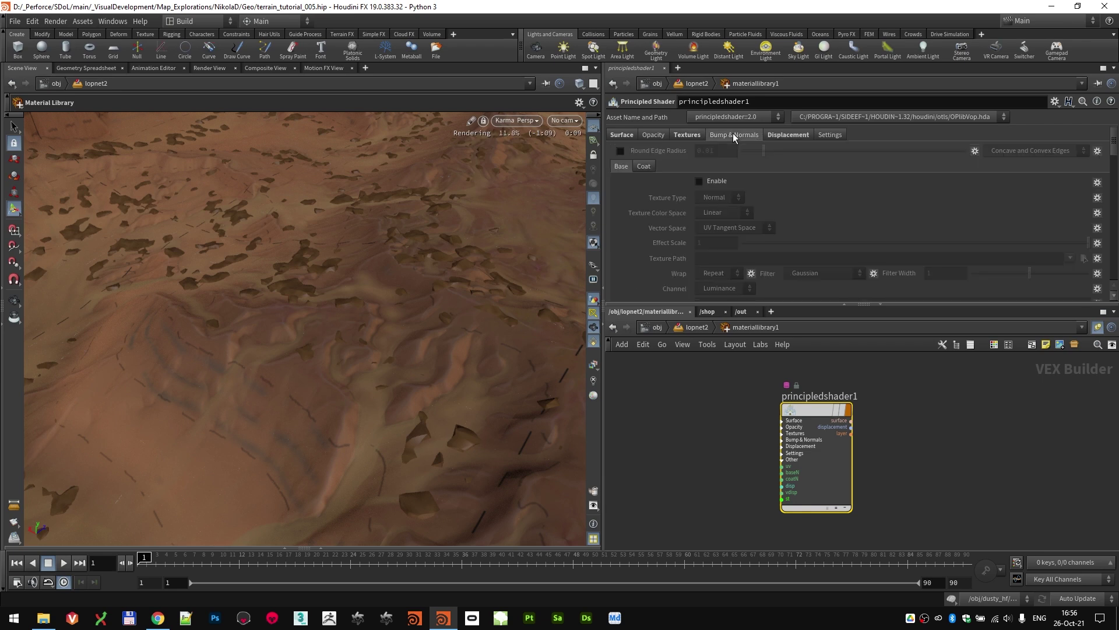
left_click(716, 181)
left_click(723, 202)
left_click(828, 203)
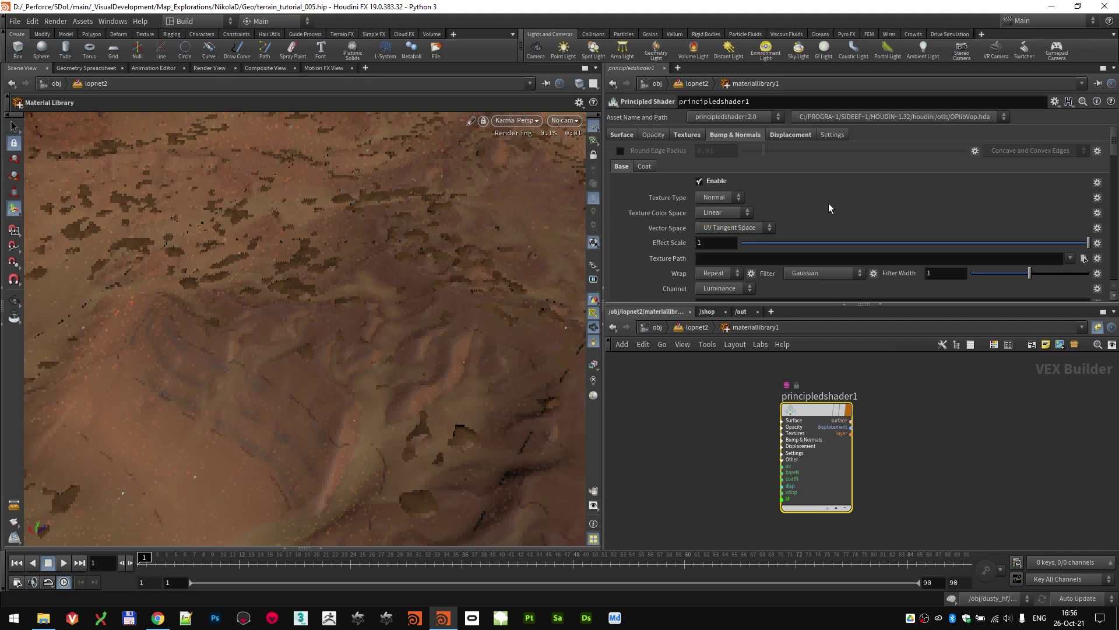
left_click(729, 201)
left_click(710, 210)
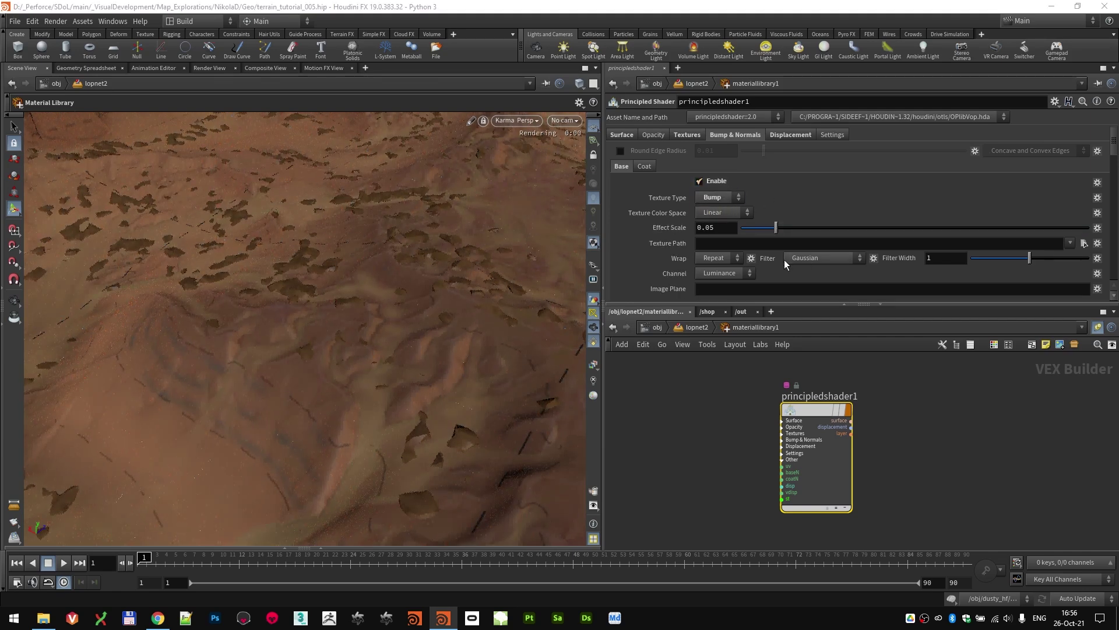
- Load $HIP/bake/dusty_c.exr as the bump texture
left_click(1084, 243)
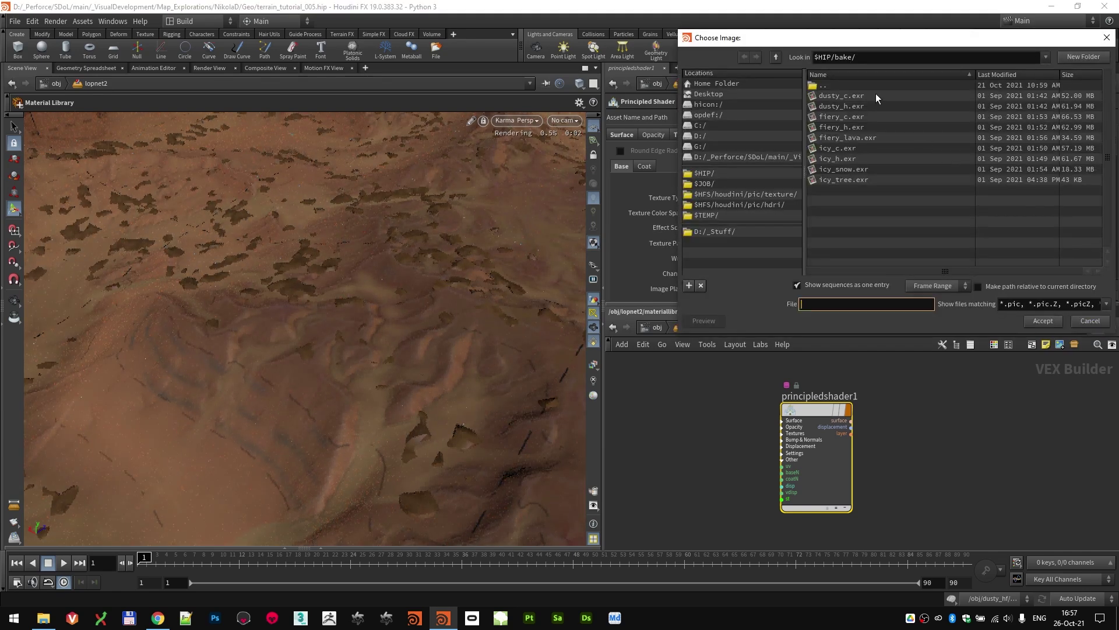
left_click(1106, 37)
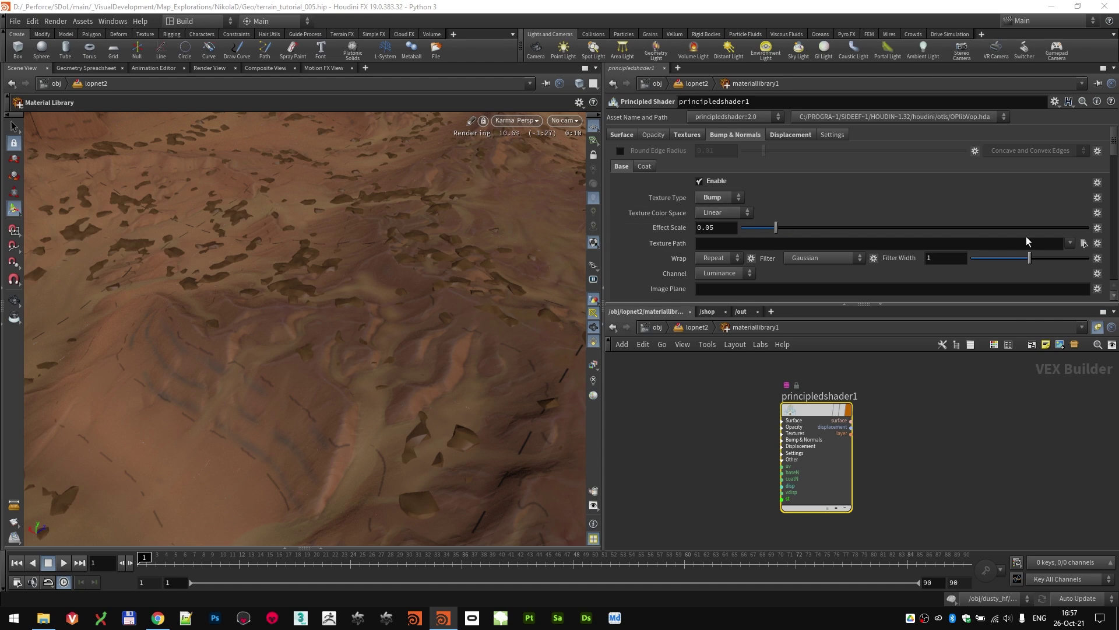
left_click(1084, 244)
double_click(862, 98)
- Set the bump effect scale to 6
double_click(723, 228)
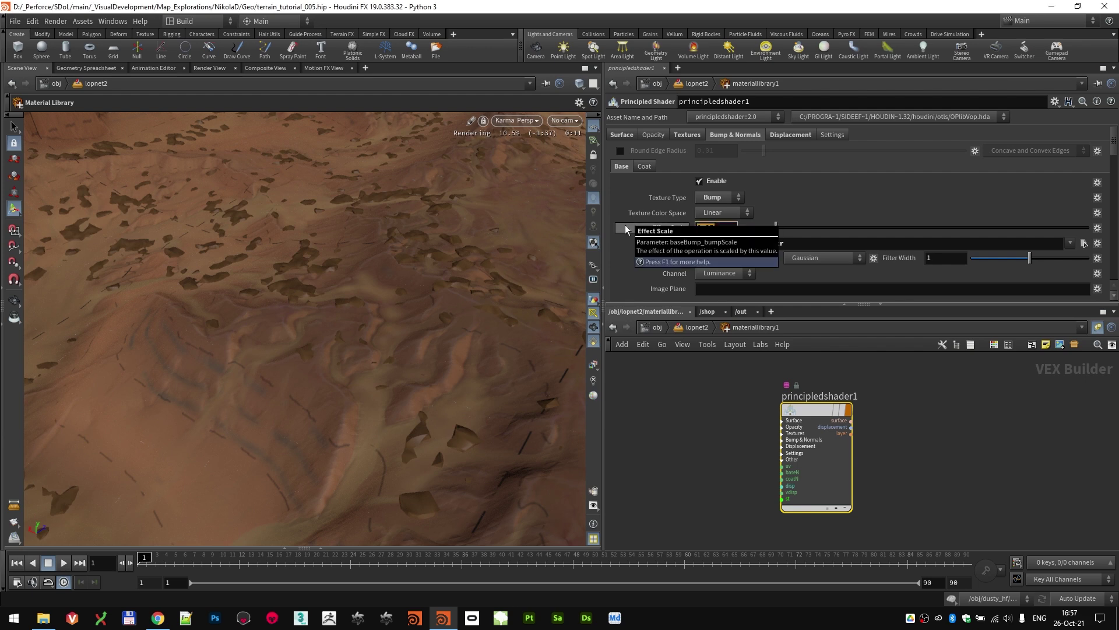
type("6")
key("Return")
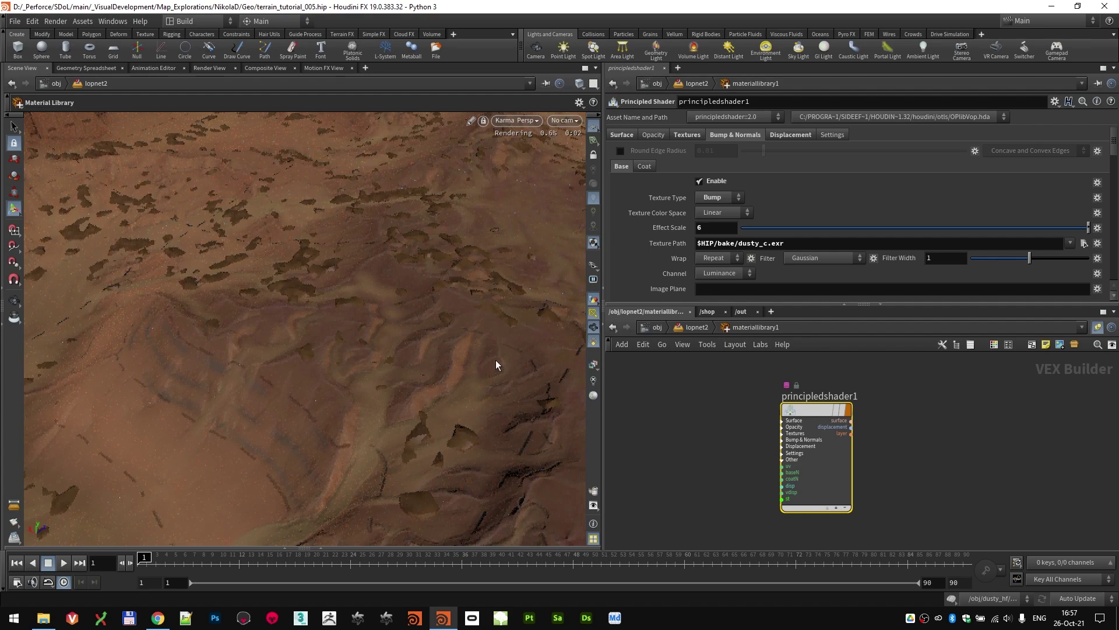
scroll(415, 335, "down", 10)
left_click_drag(415, 336, 397, 350, "alt")
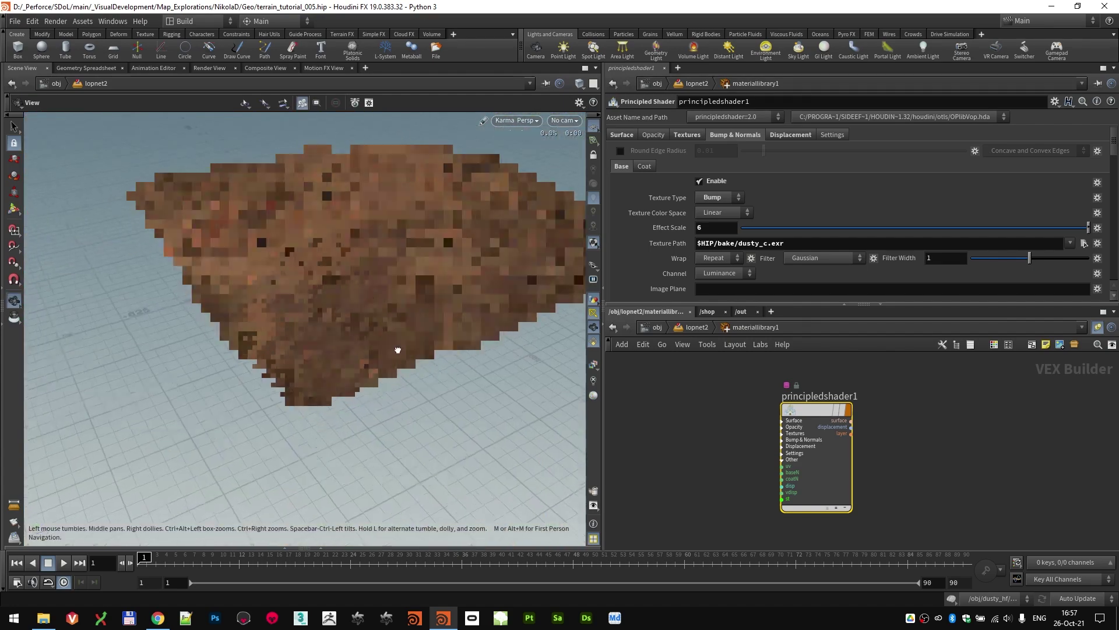
left_click_drag(330, 379, 350, 365)
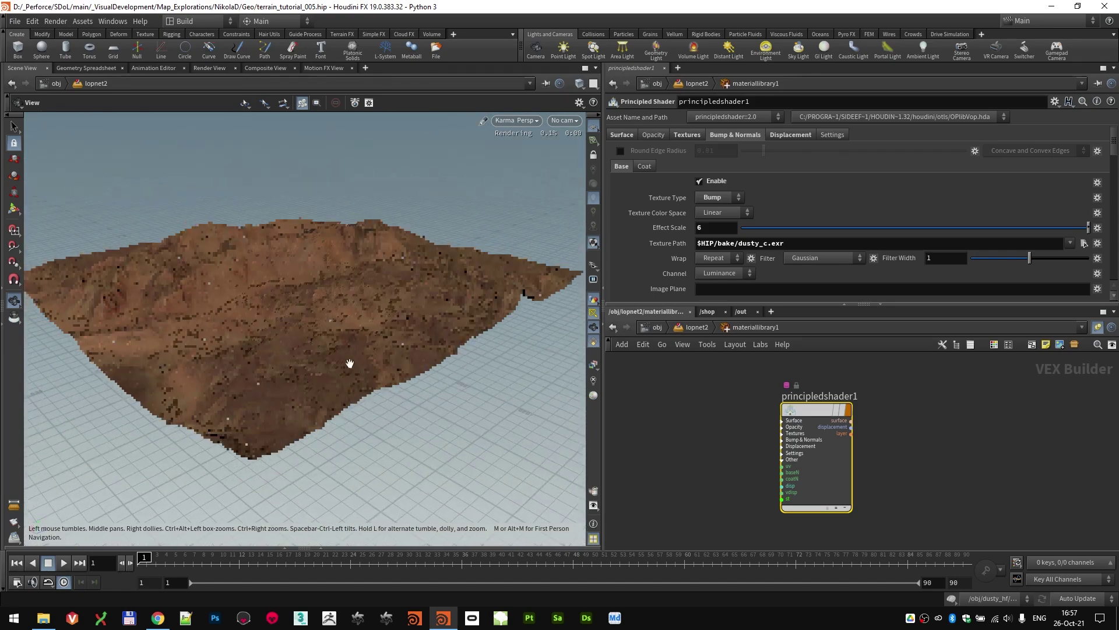
- Review the shader's Surface tab, then its Displacement texture: dusty_h.exr at effect scale 136.154
scroll(807, 410, "down", 3)
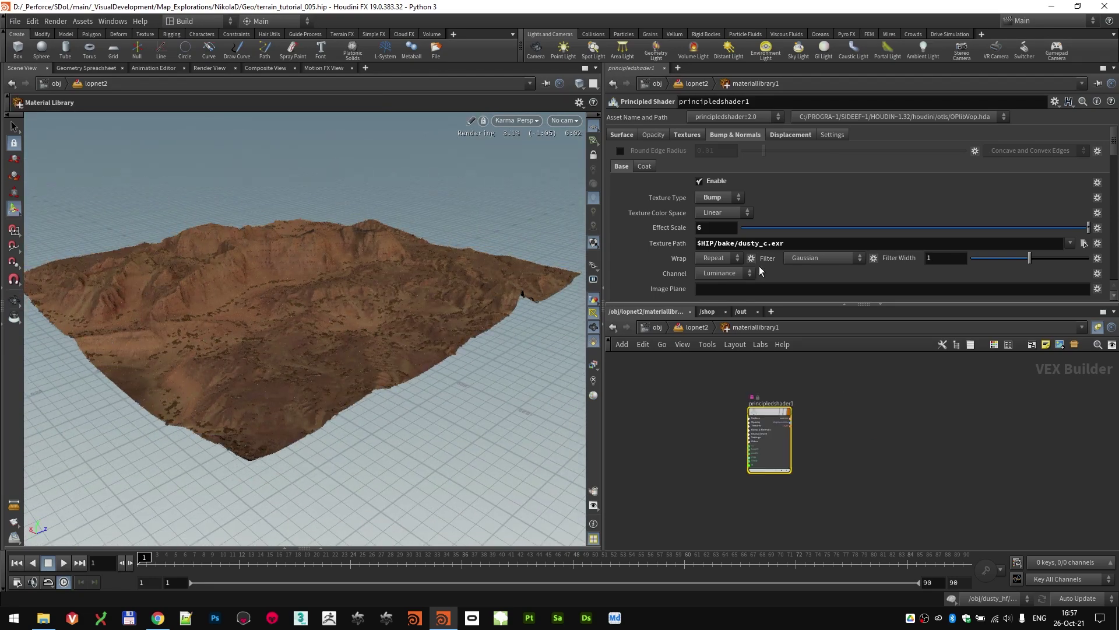
left_click(626, 137)
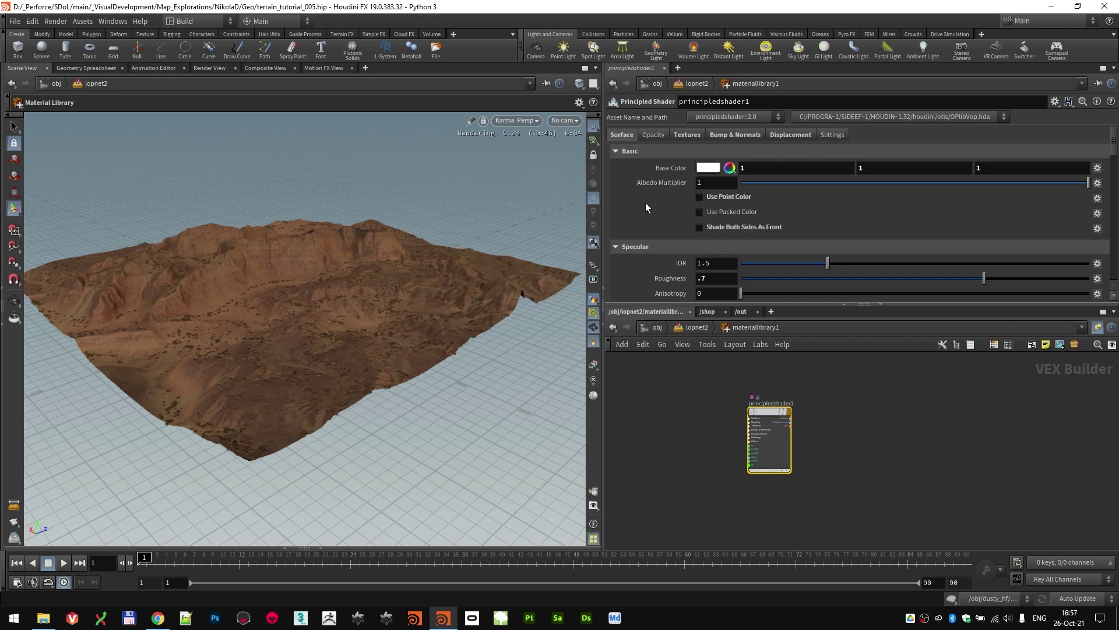
scroll(646, 202, "down", 2)
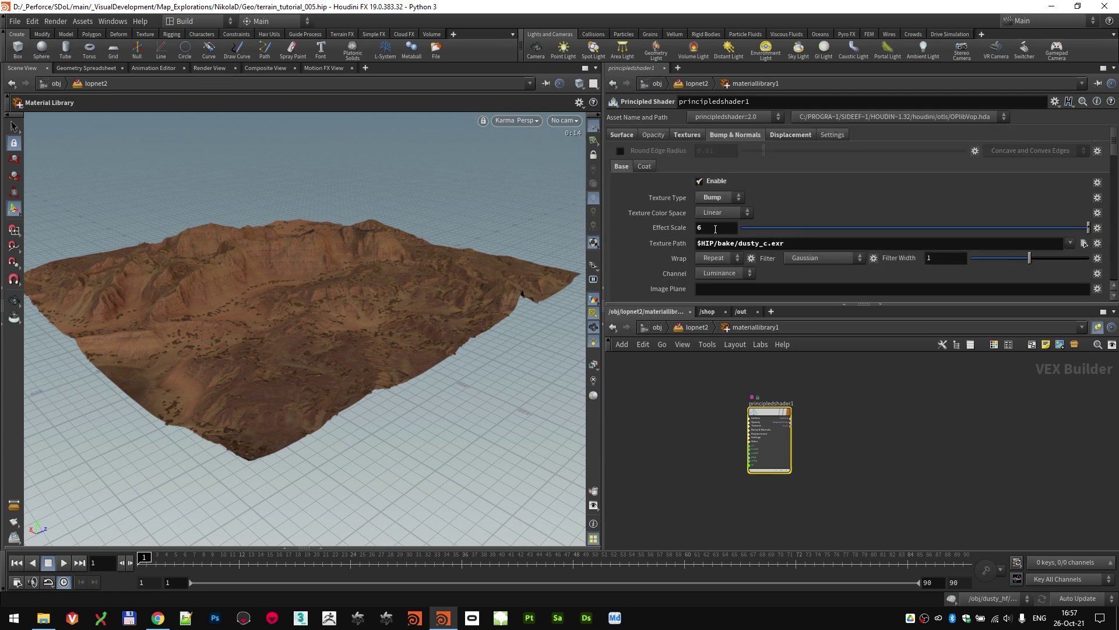
left_click(781, 134)
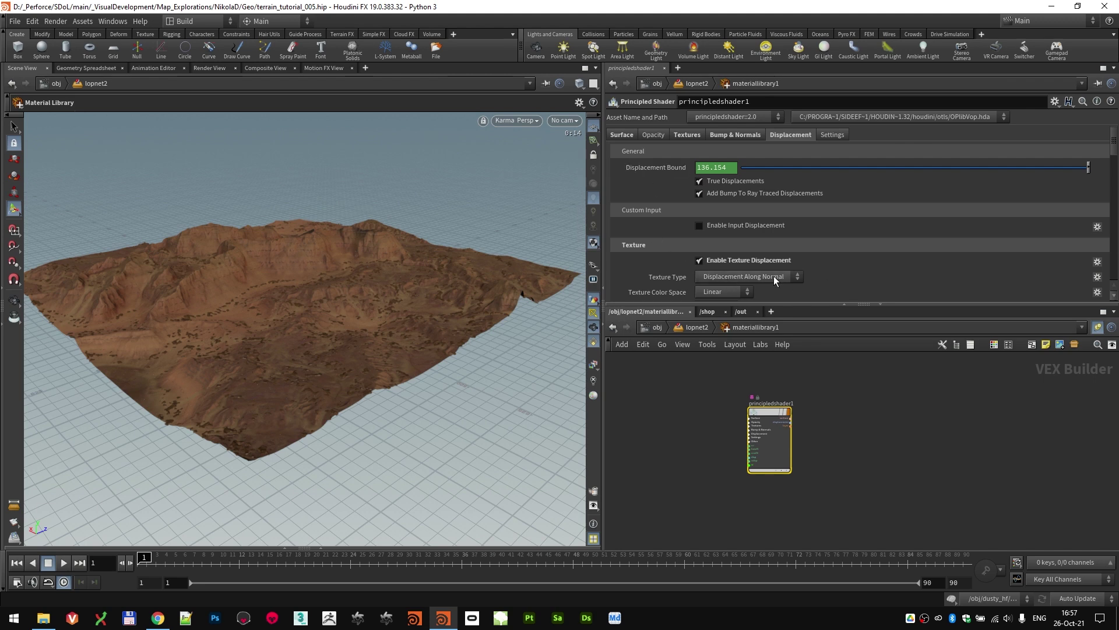
scroll(676, 226, "down", 2)
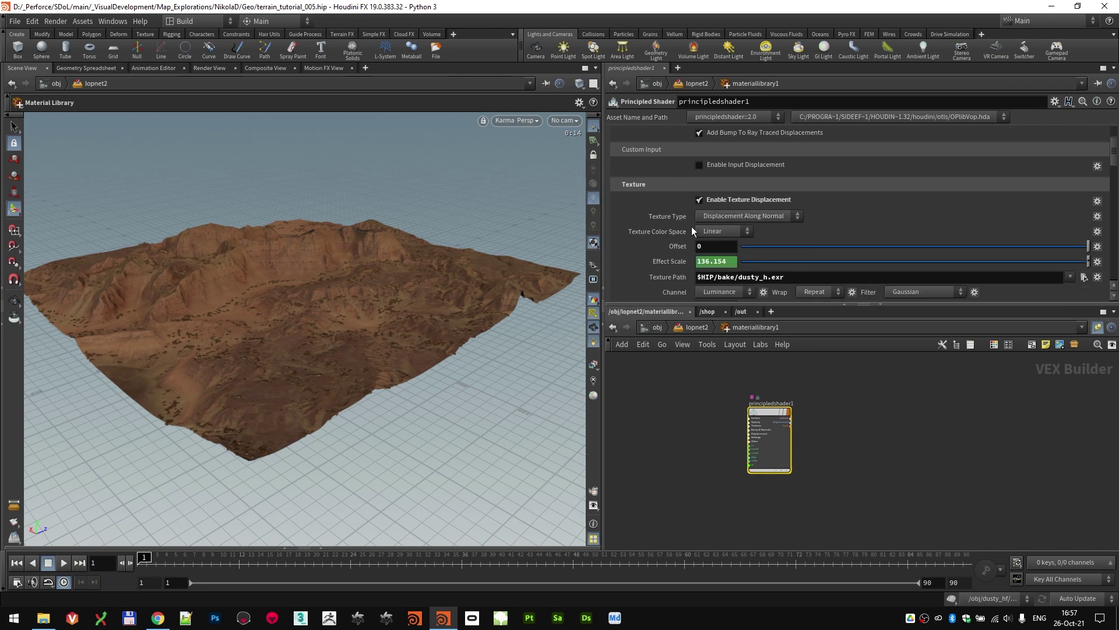
scroll(649, 270, "down", 2)
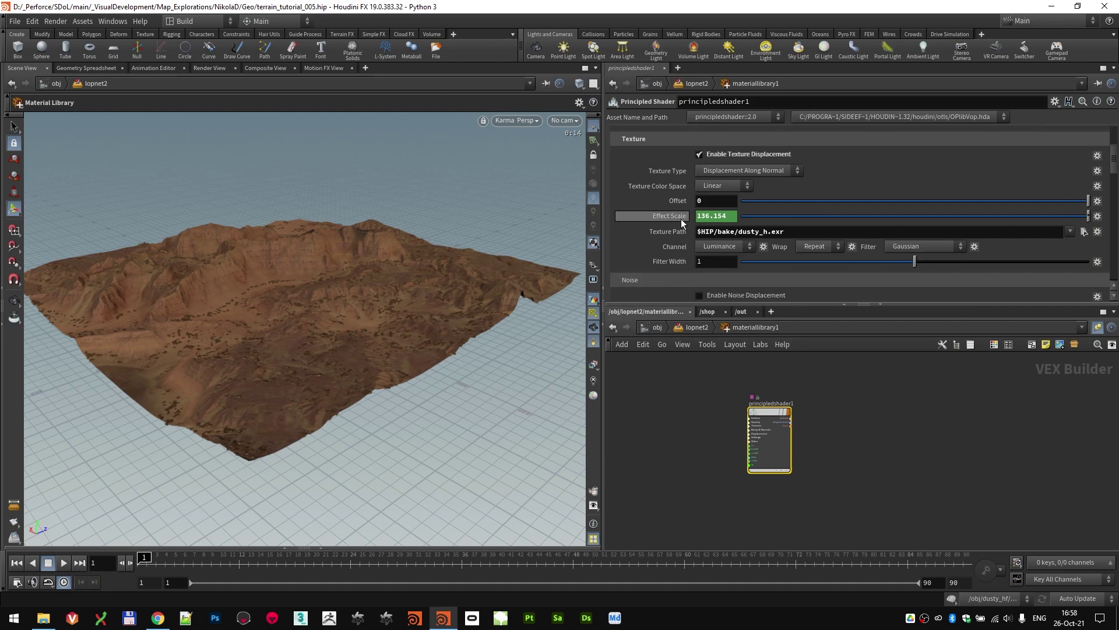
key("Escape")
left_click_drag(540, 280, 344, 304)
key("Return")
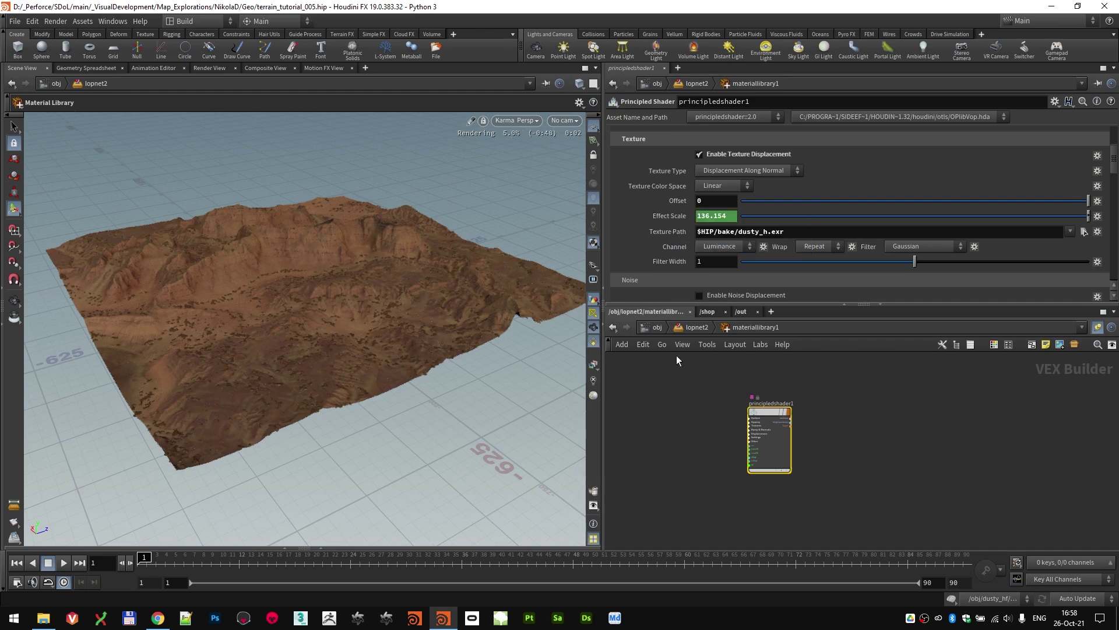
- Add materiallibrary2 after sopimport2 in lopnet2 and dive into its empty network
left_click(693, 328)
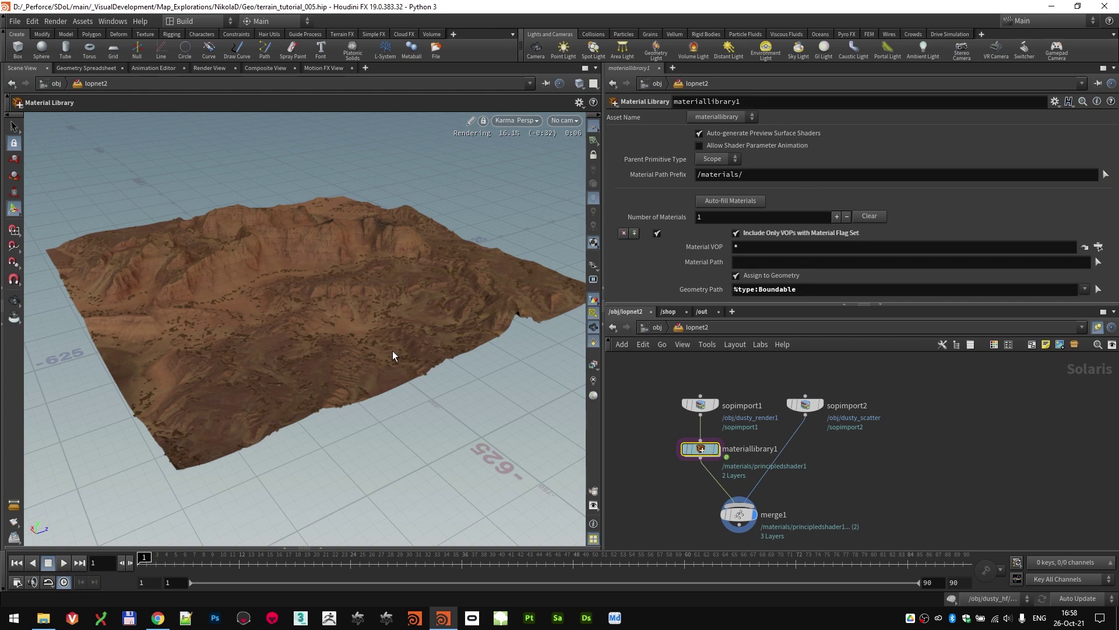
scroll(344, 306, "up", 8, "alt")
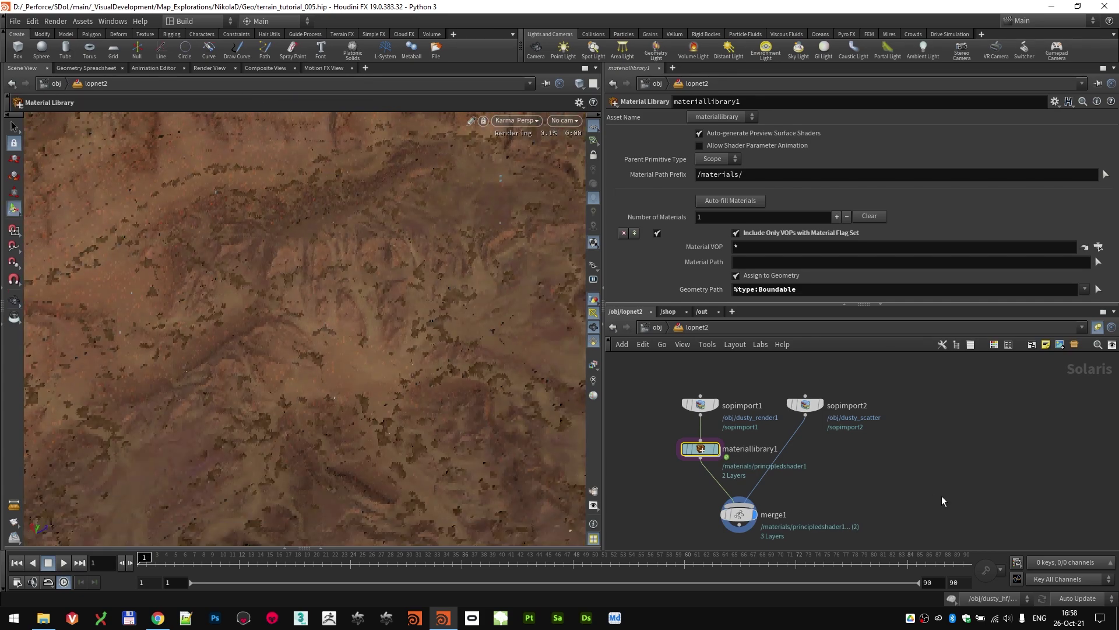
key("Tab")
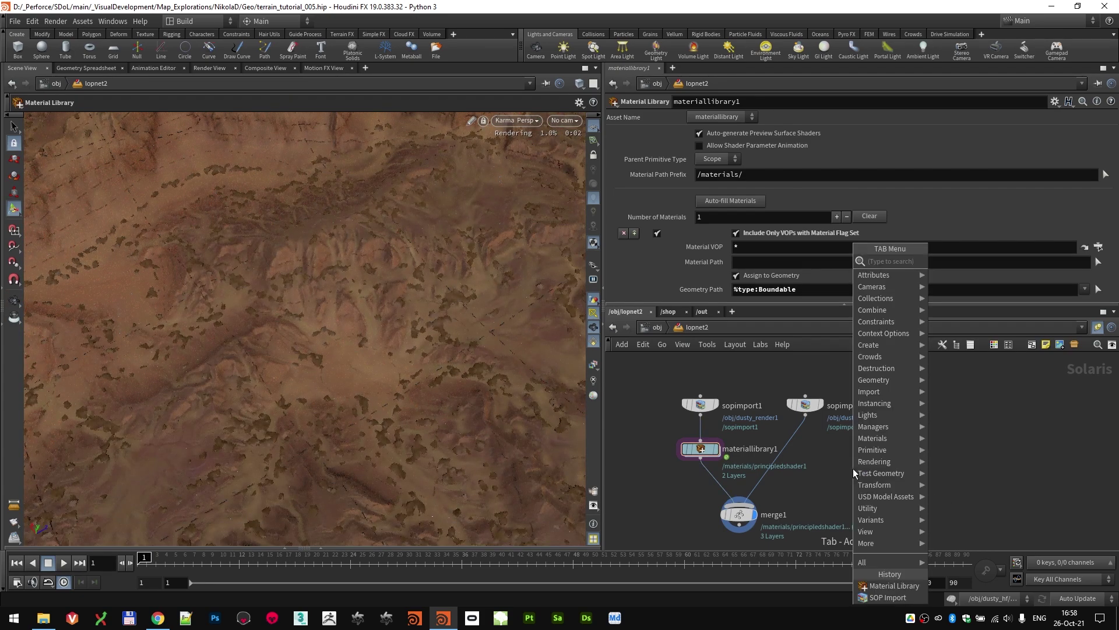
type("mat")
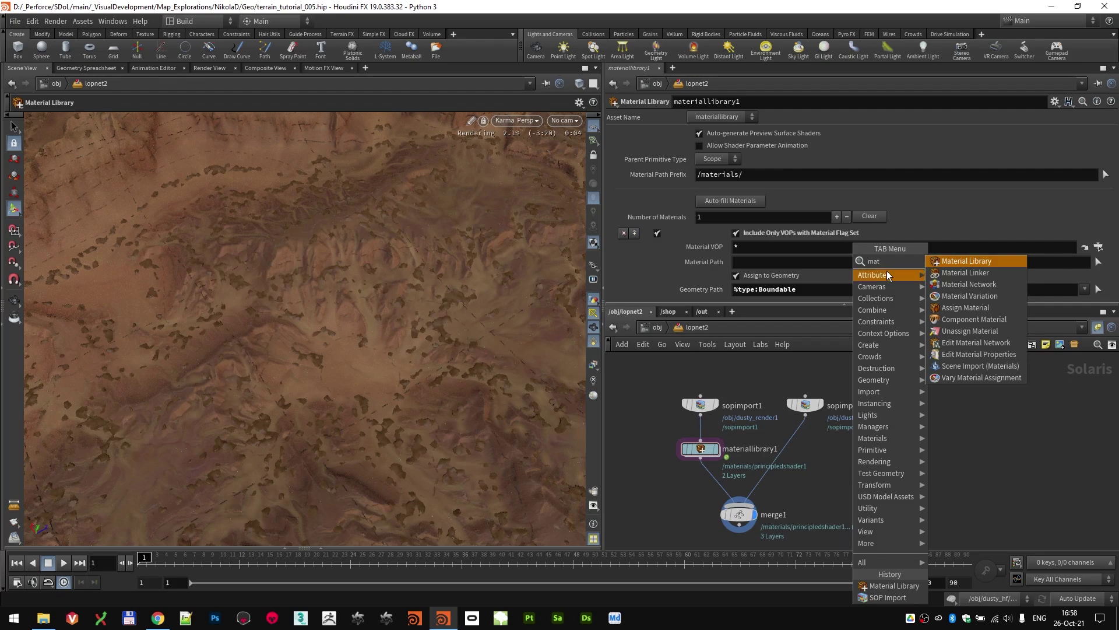
left_click(953, 261)
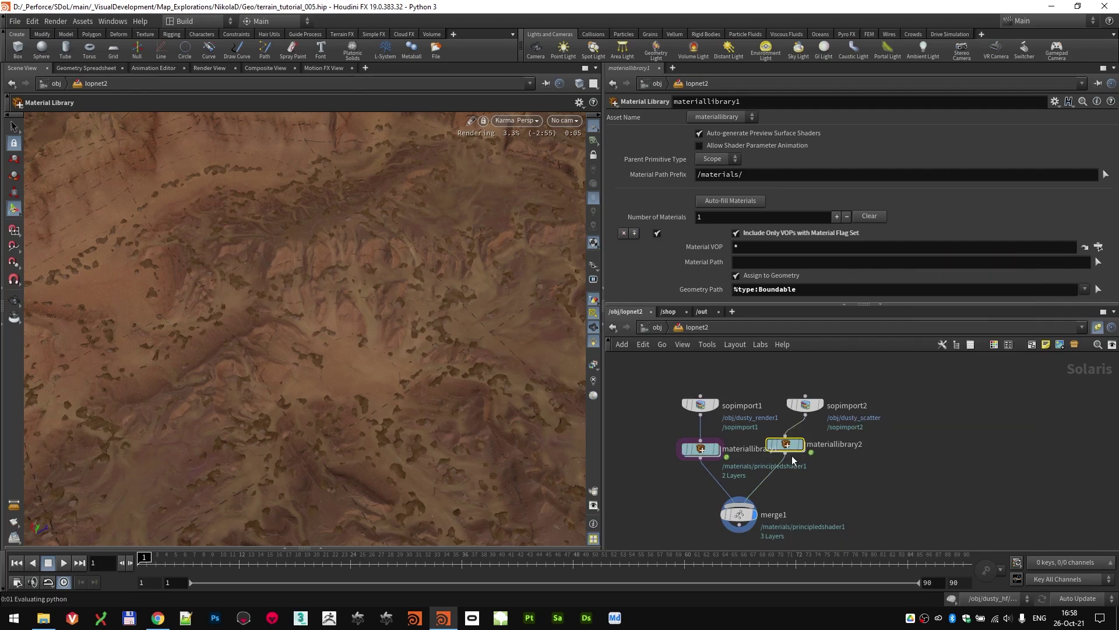
double_click(792, 455)
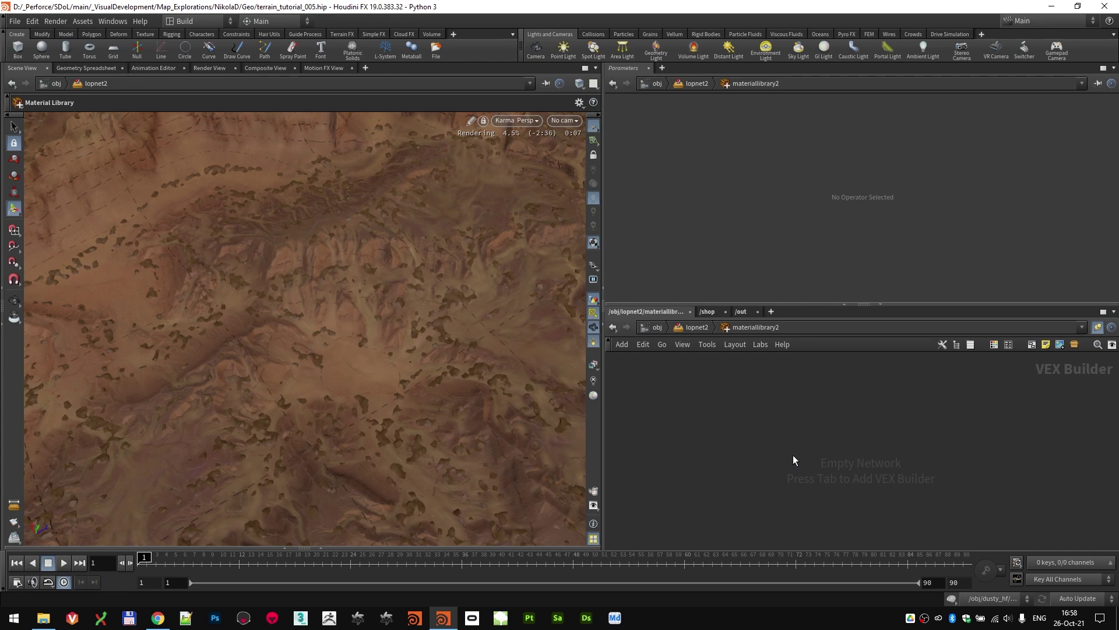
- Create a Principled Shader, principledshader1, inside materiallibrary2
key("Tab")
type("prin")
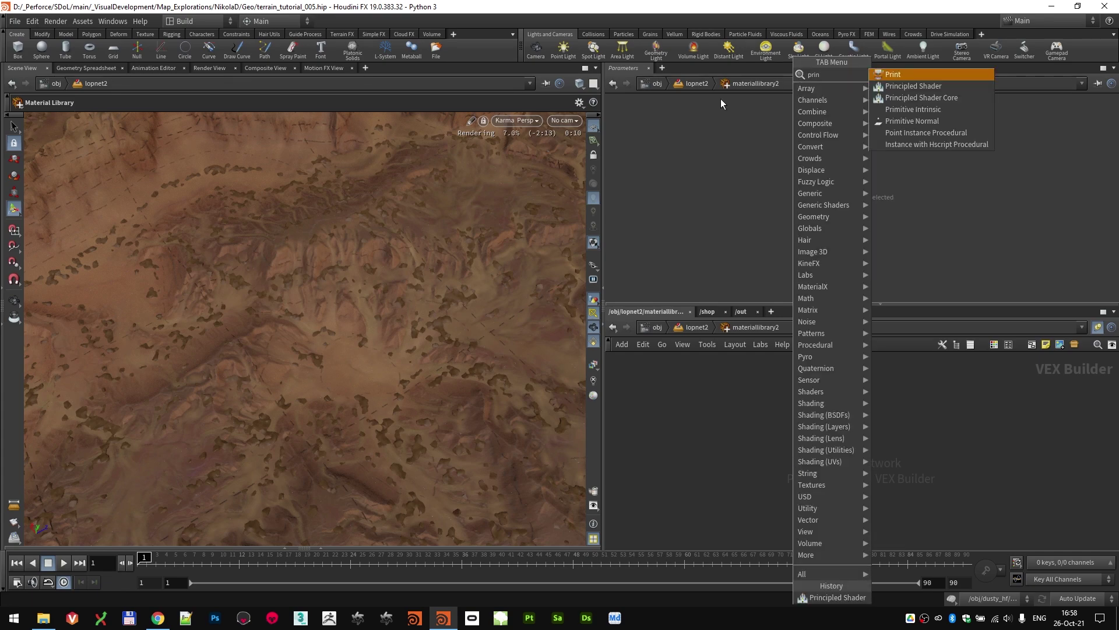
key("Down")
key("Return")
left_click(772, 416)
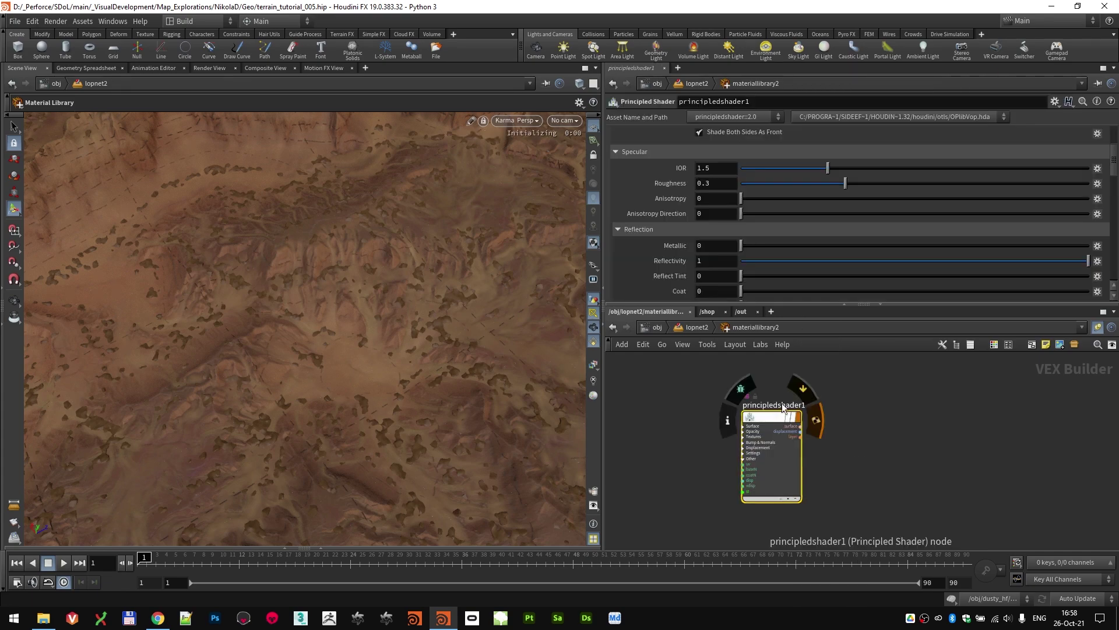
left_click(782, 406)
left_click(662, 397)
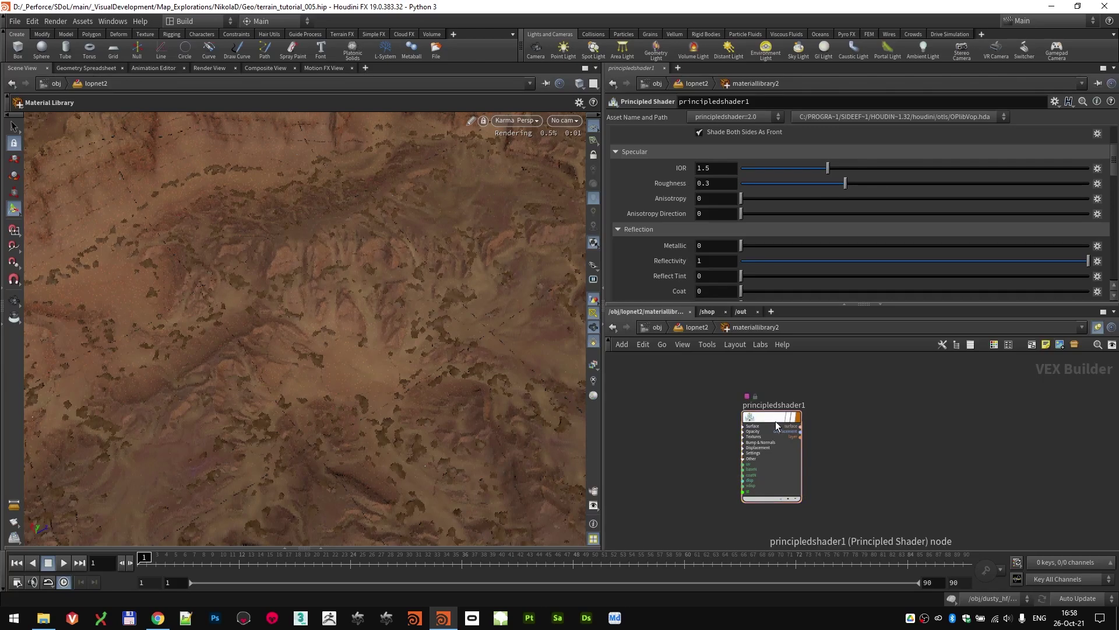
left_click_drag(776, 425, 789, 429)
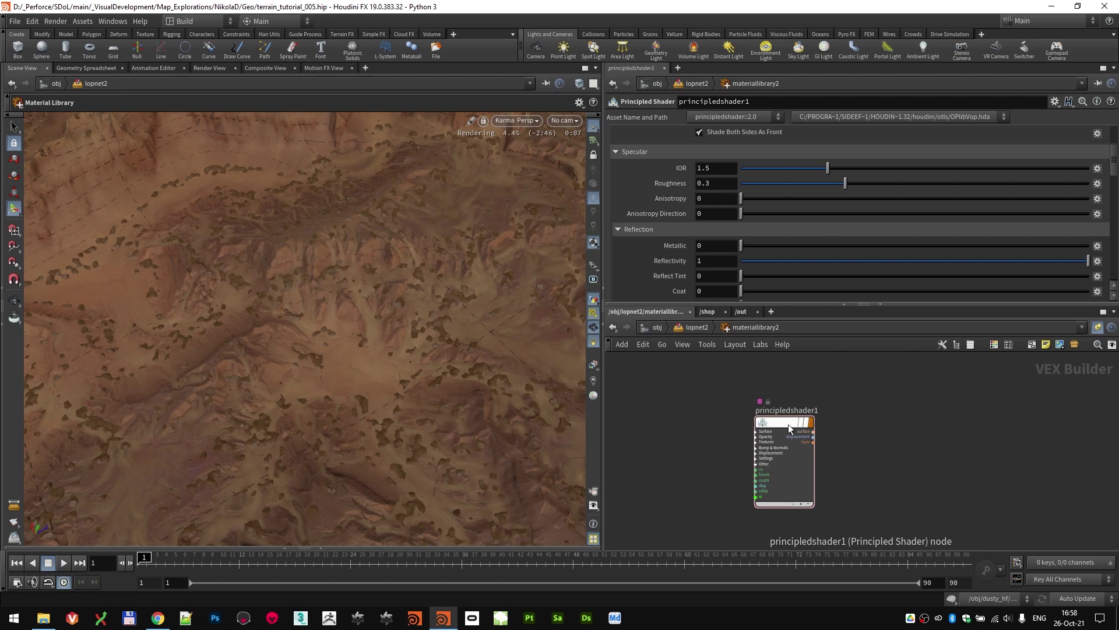
- Raise the shader's roughness to about 0.837 and set its base colour to pure white
scroll(702, 201, "up", 3)
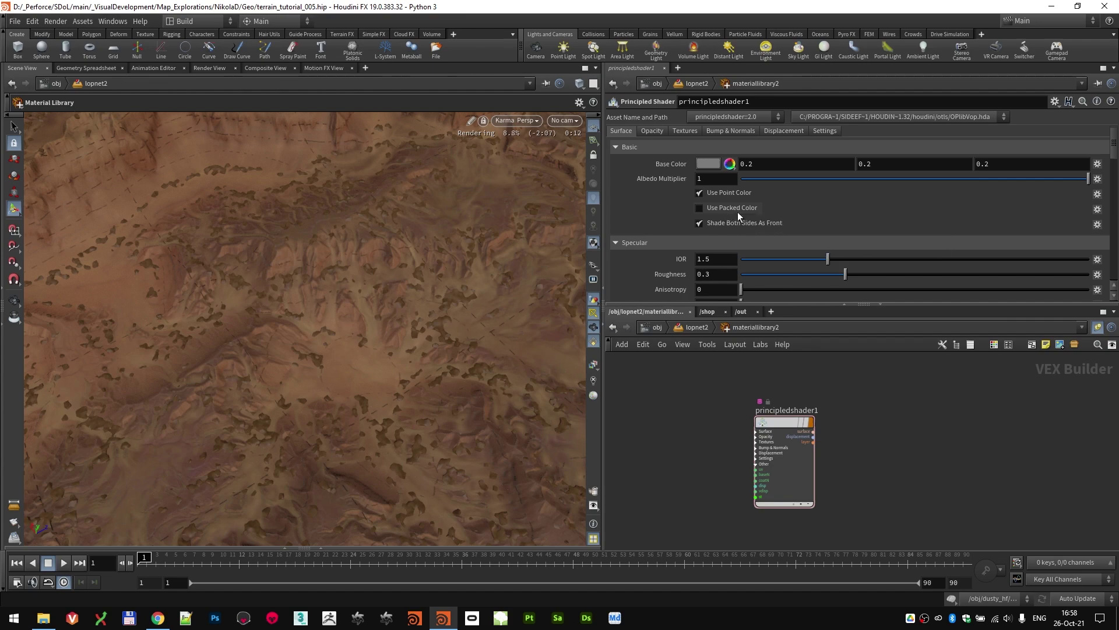
left_click_drag(846, 274, 1032, 279)
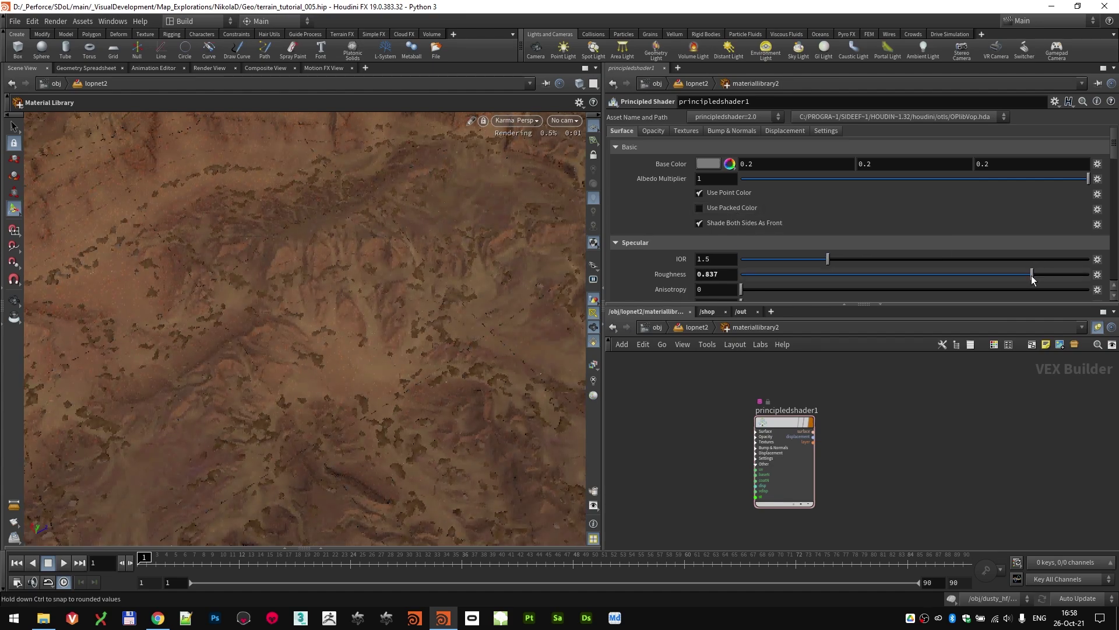
left_click_drag(408, 318, 378, 340, "alt")
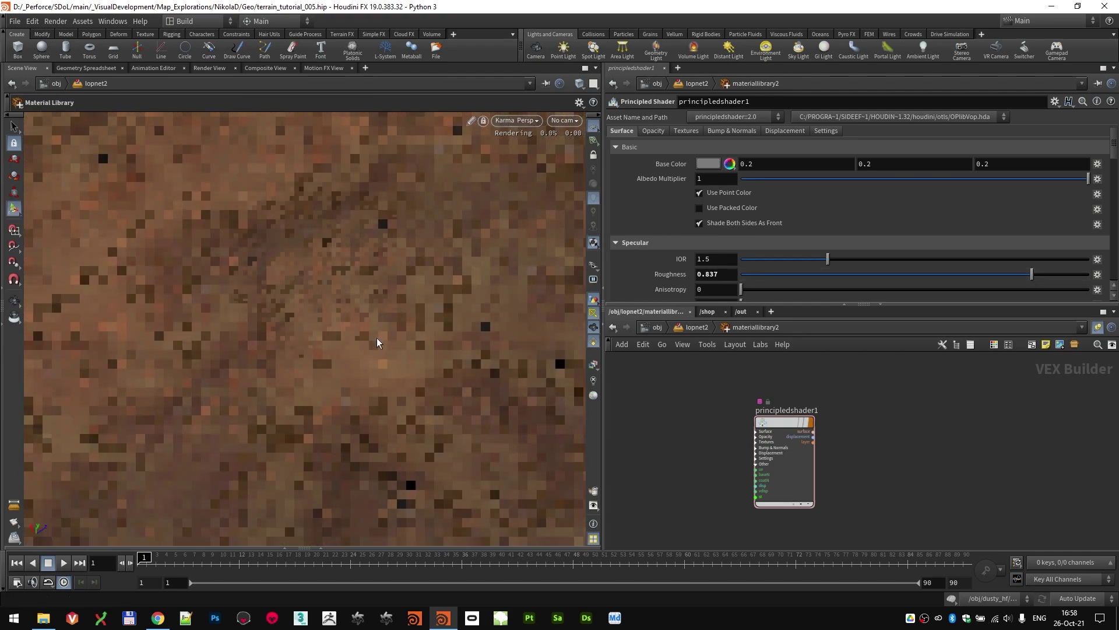
left_click(703, 162)
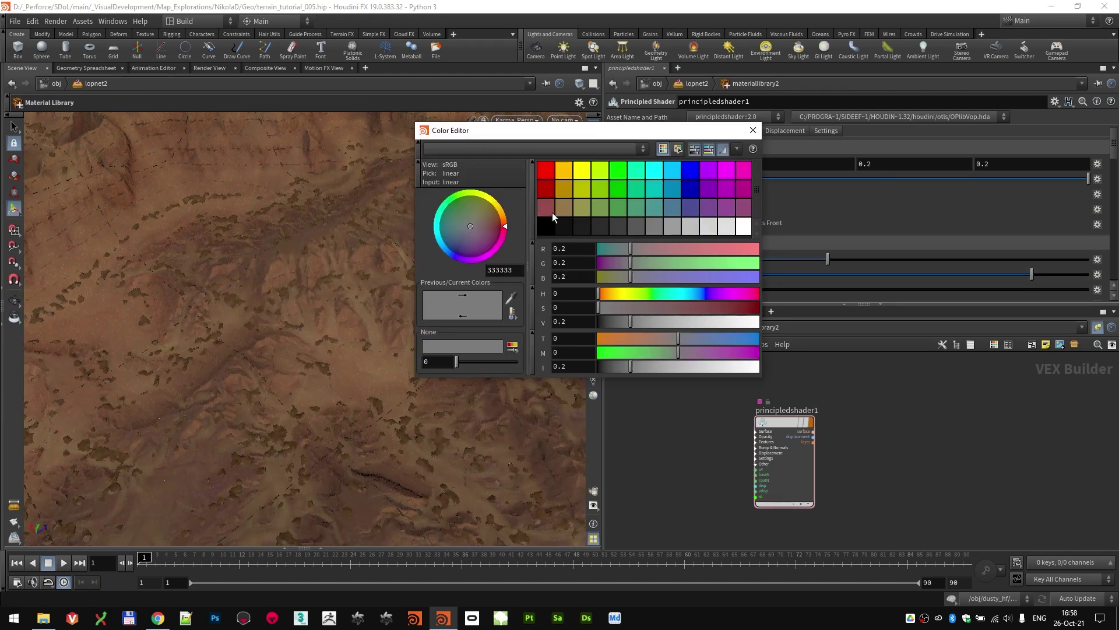
left_click(547, 169)
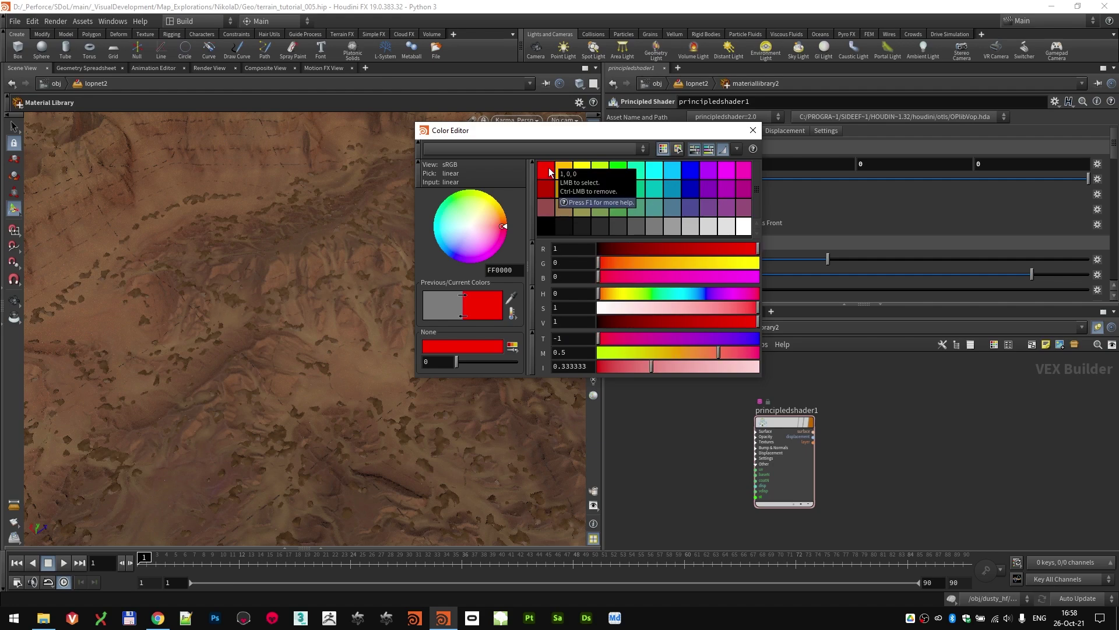
left_click(743, 227)
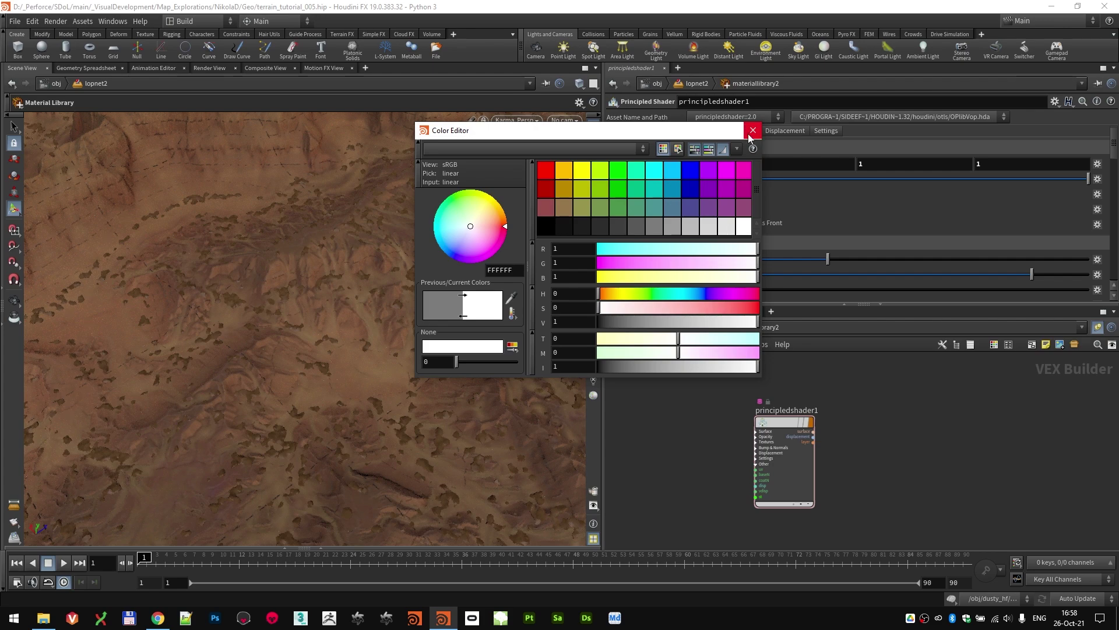
- Make materiallibrary2 assign its material to %type:Boundable geometry and display its output
left_click(753, 130)
left_click(696, 327)
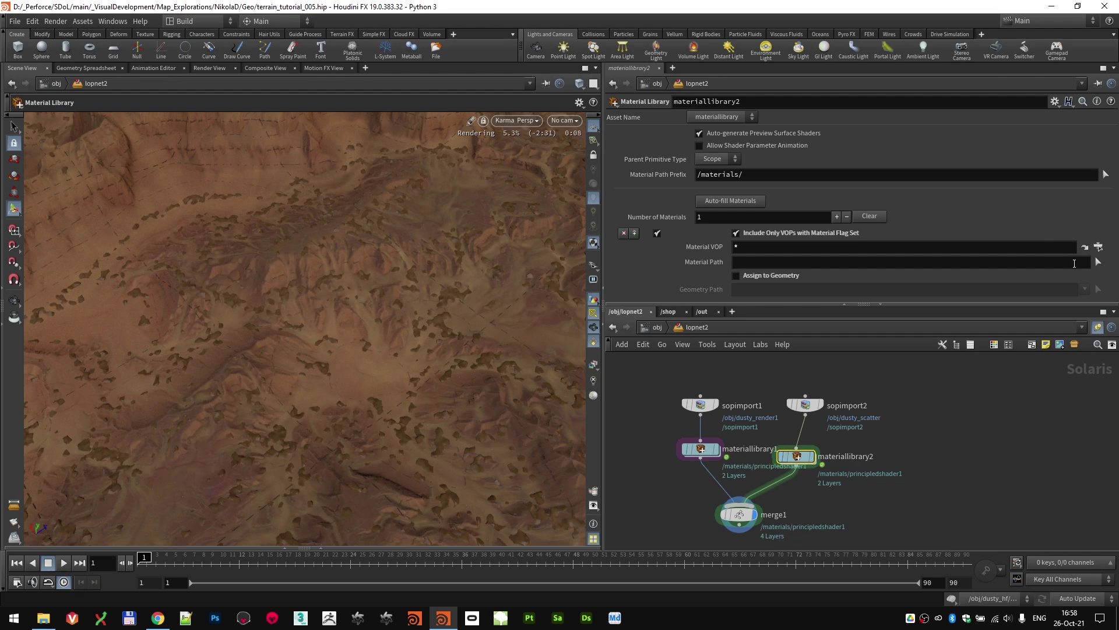
left_click(764, 276)
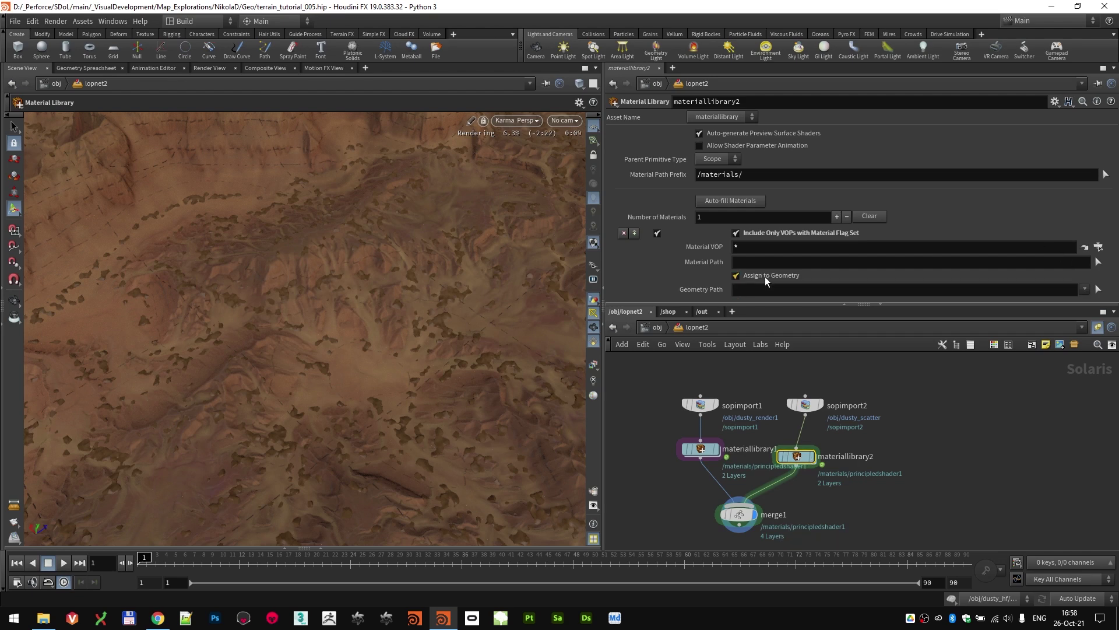
left_click(1085, 290)
left_click(1033, 323)
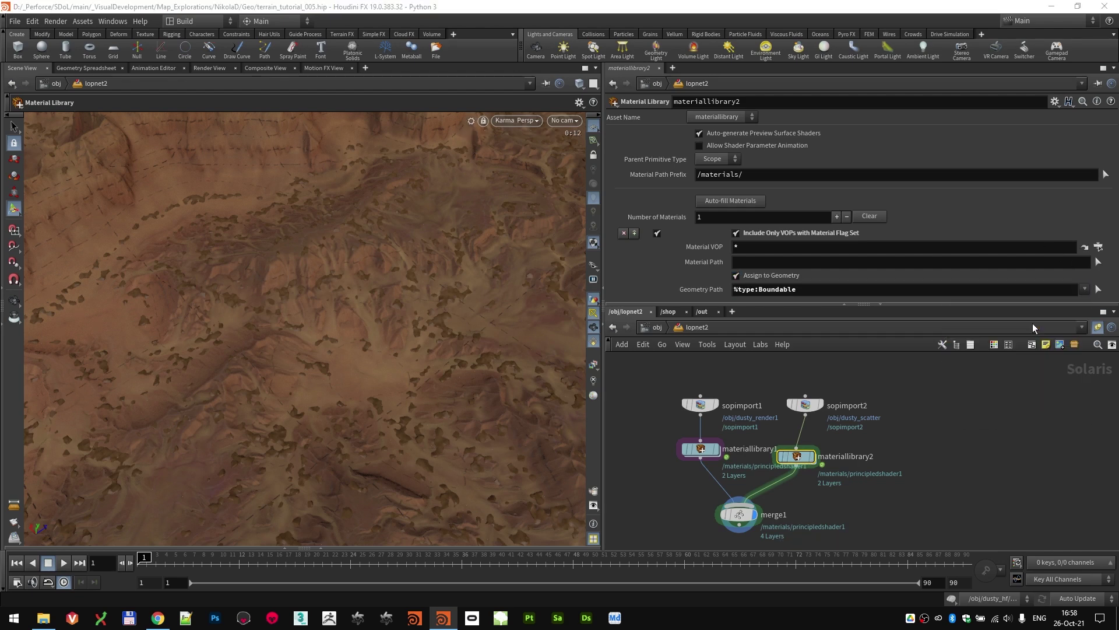
left_click(814, 461)
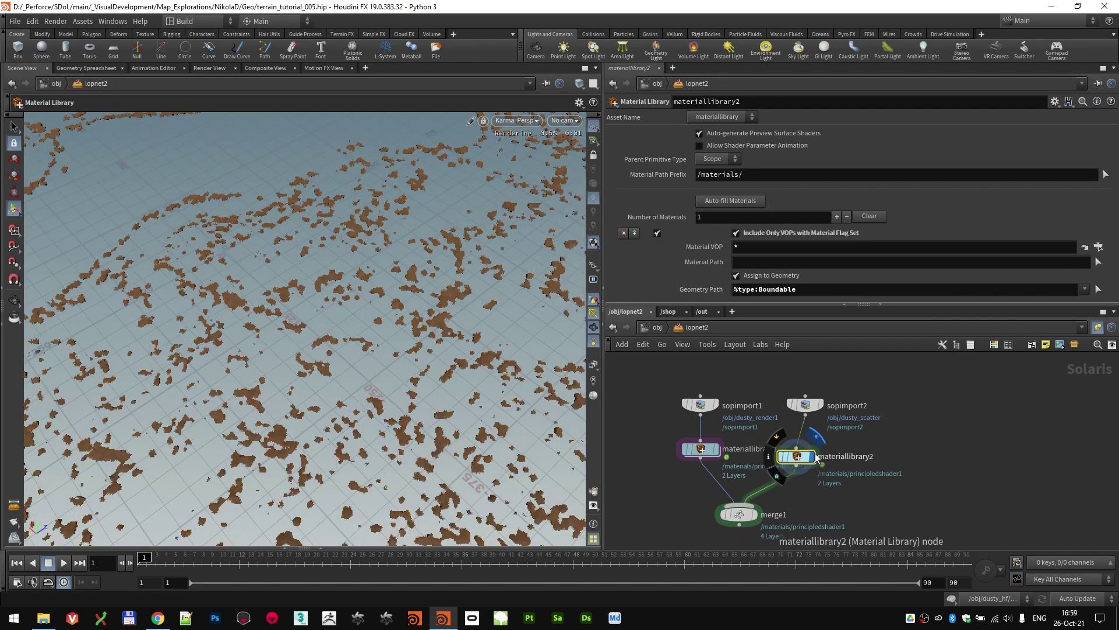
scroll(443, 320, "up", 10)
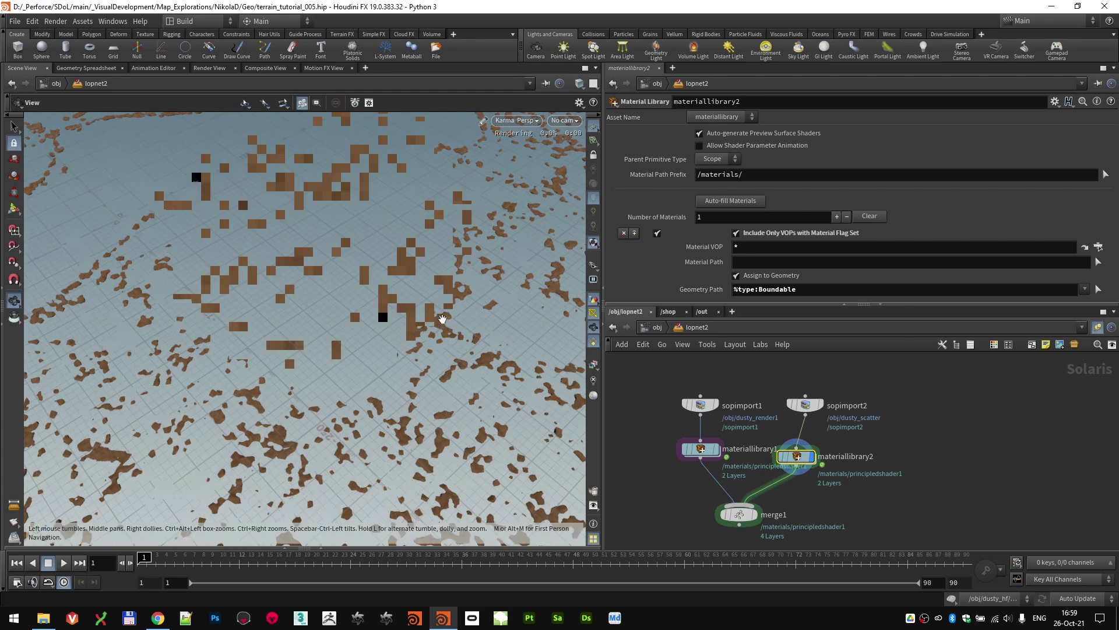
- Set the rock shader's base colour to mid-grey 0.5, then return to lopnet2
double_click(808, 461)
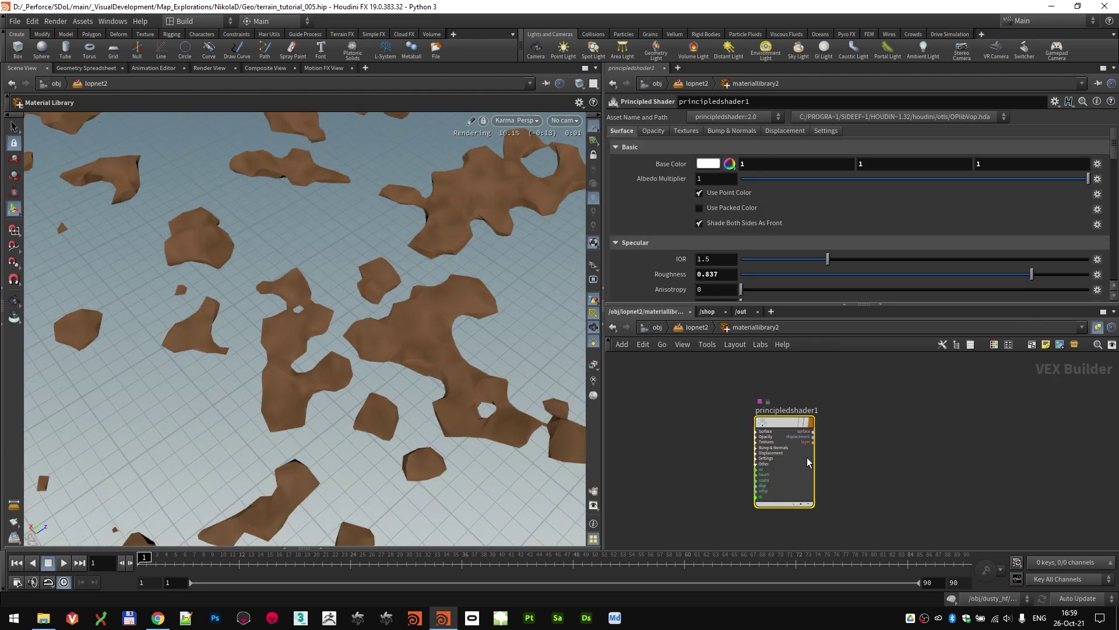
left_click(704, 159)
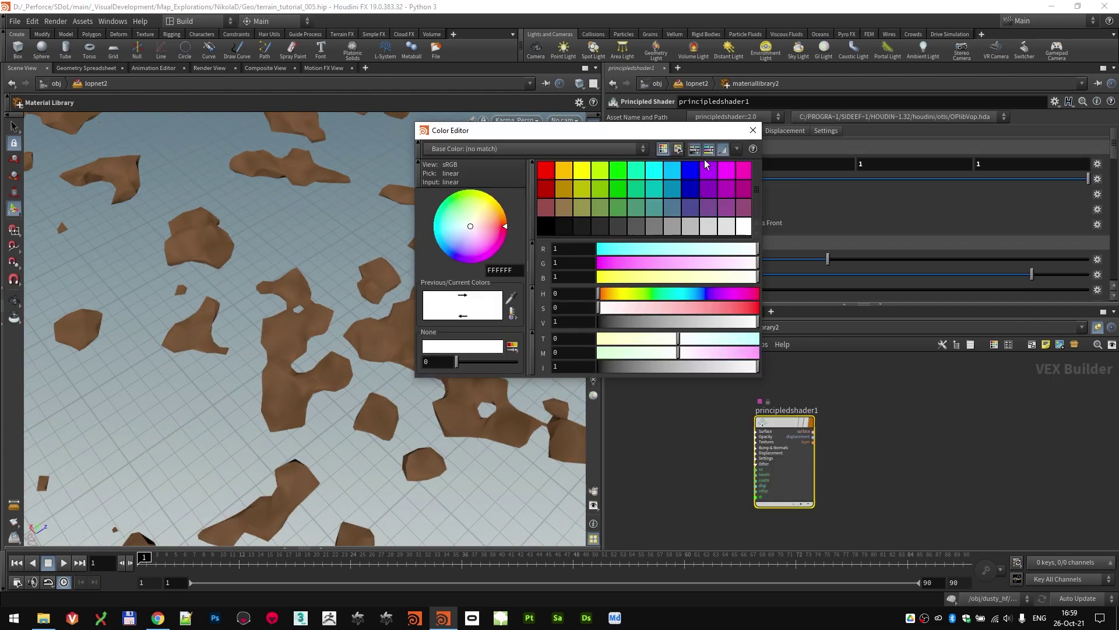
left_click(546, 171)
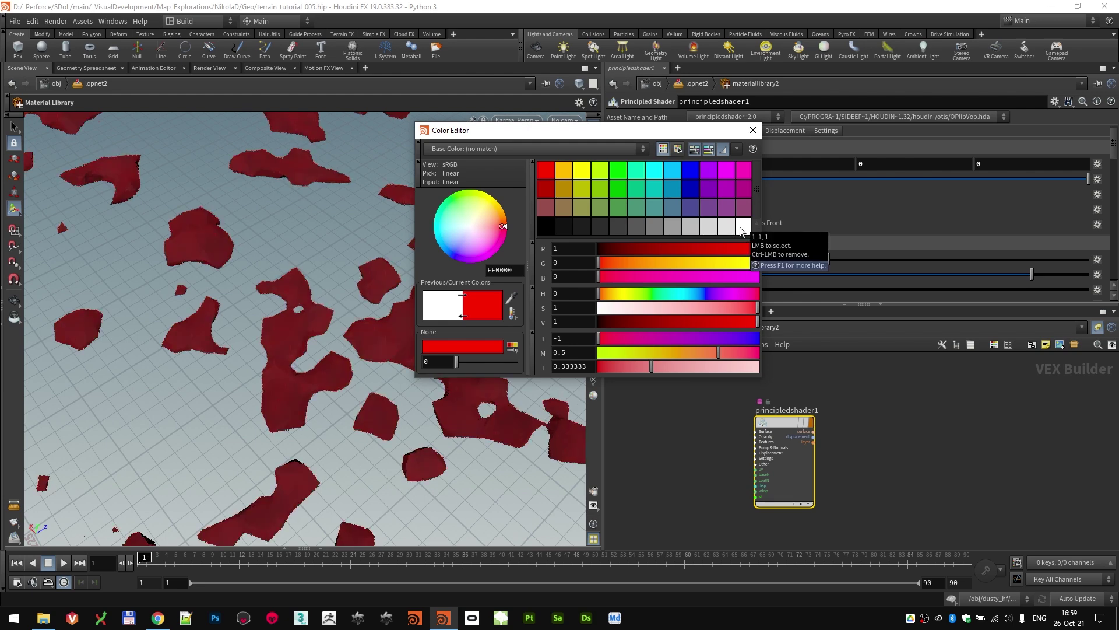
left_click(688, 224)
left_click(675, 225)
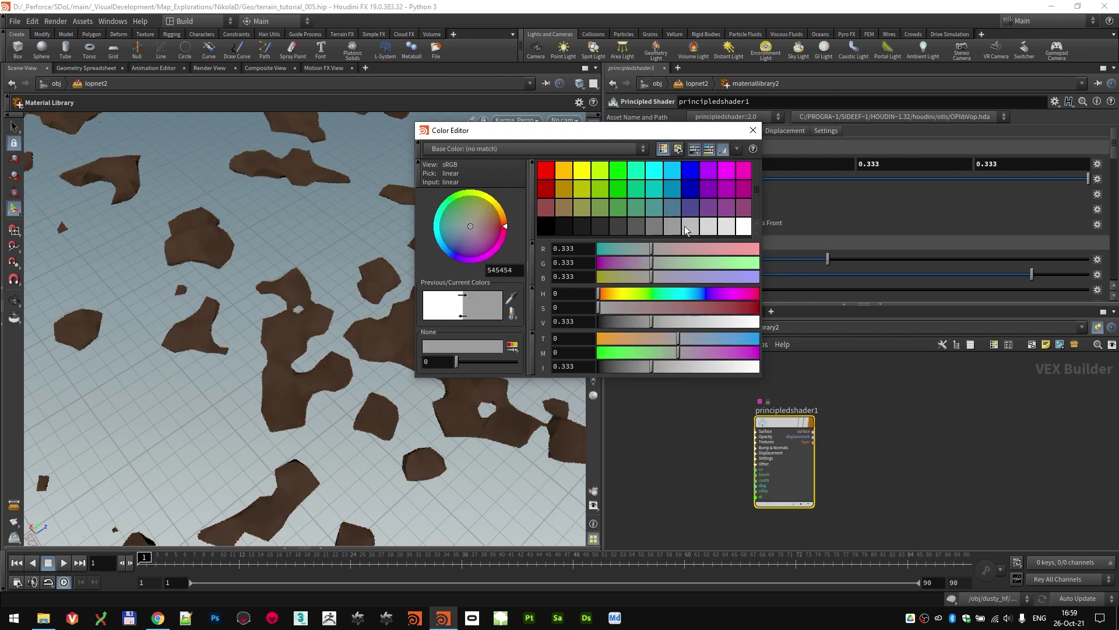
left_click(684, 226)
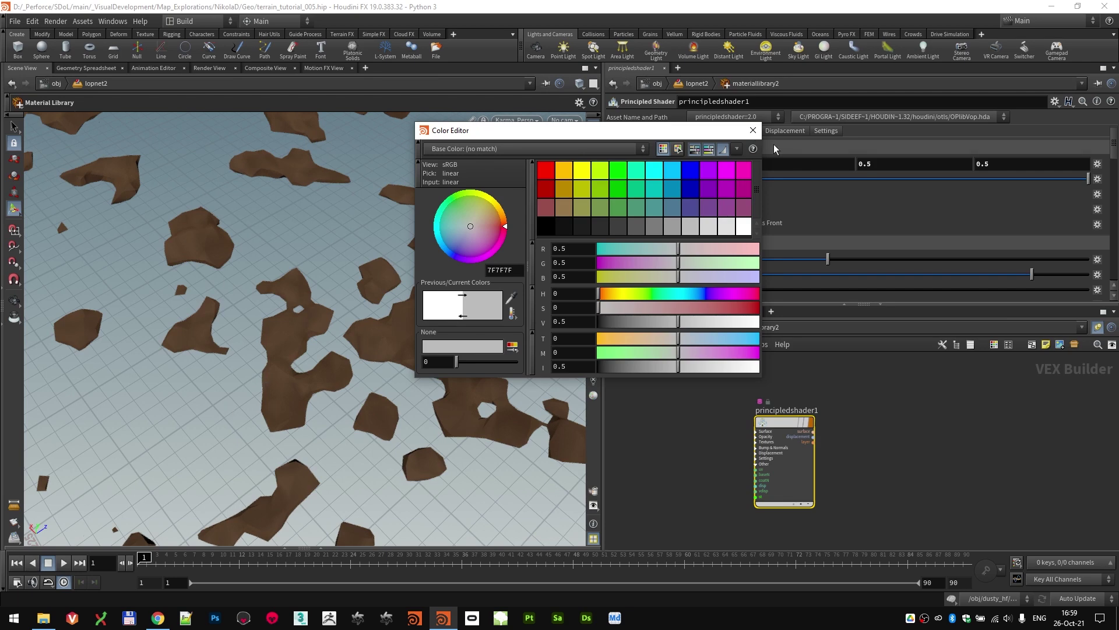
left_click(753, 130)
left_click(698, 328)
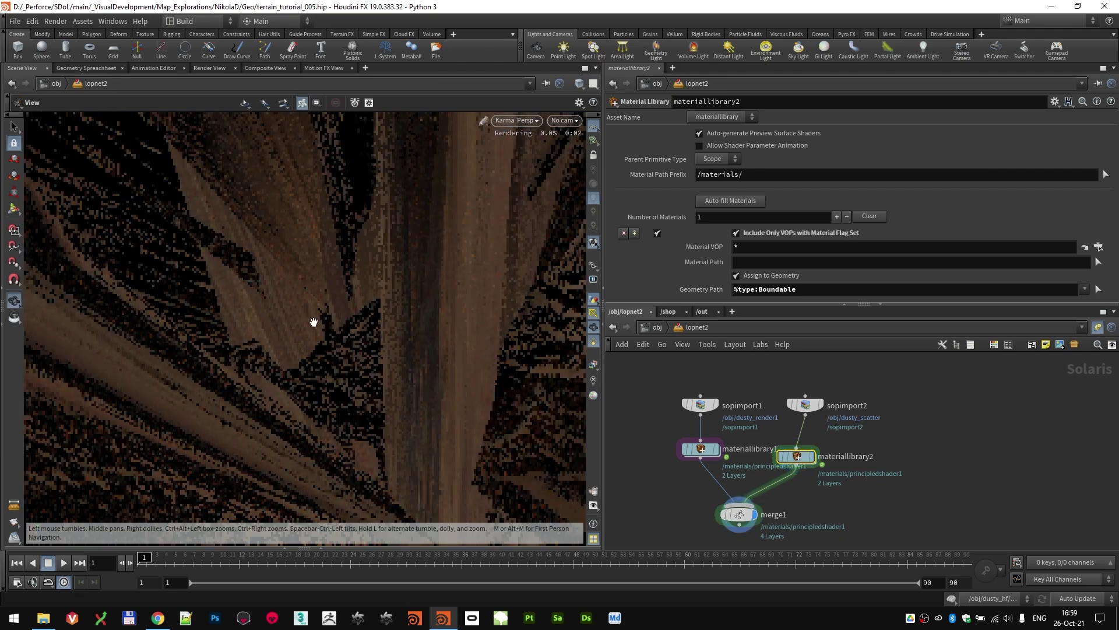
- Rename materiallibrary1's shader to mat_dusty and begin naming the rock shader mat_dustyRocks
scroll(313, 323, "down", 5, "alt")
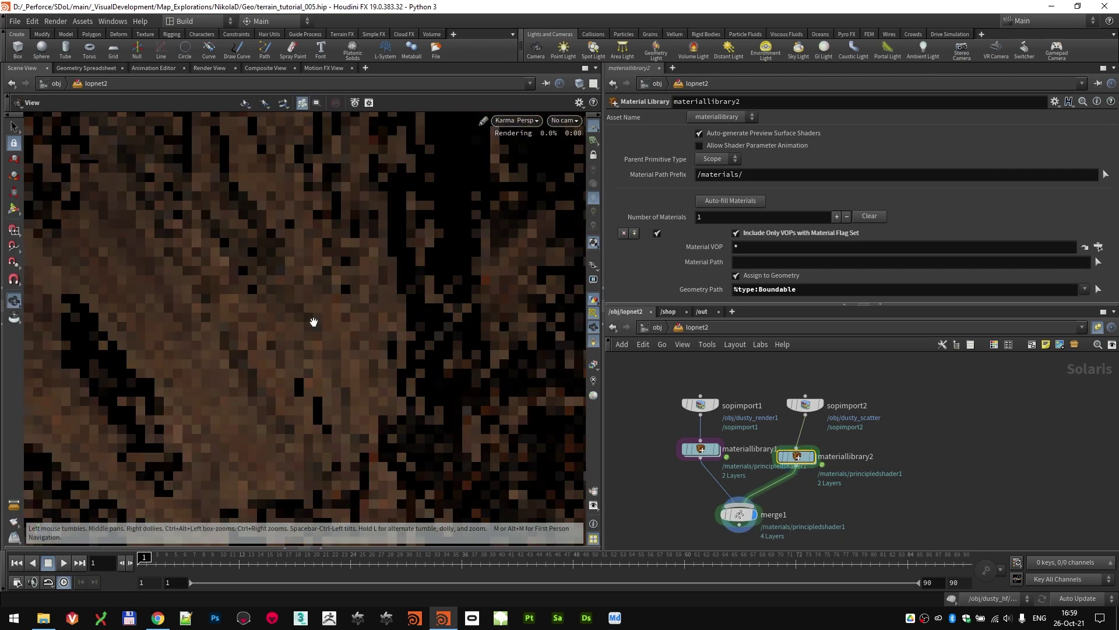
scroll(313, 322, "down", 10, "alt")
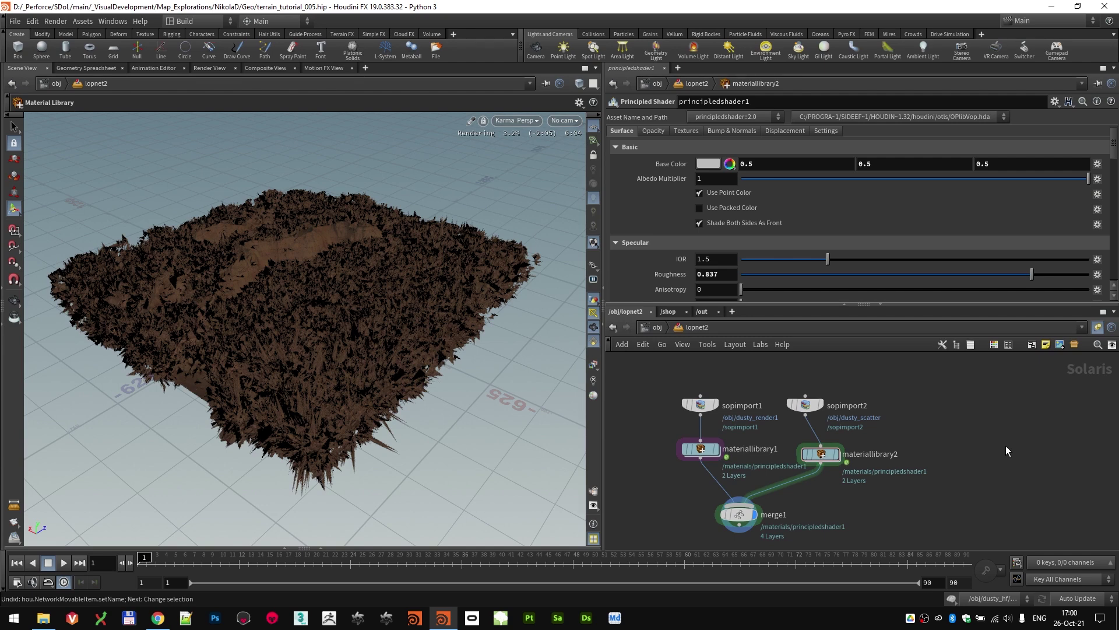
key("i")
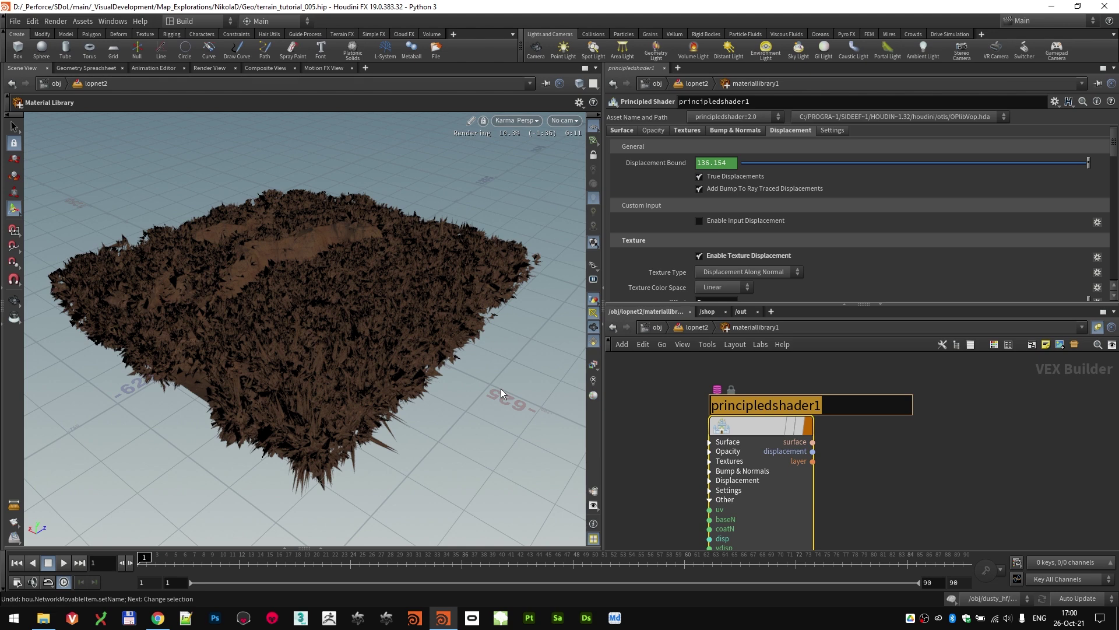
type("mat_dusty")
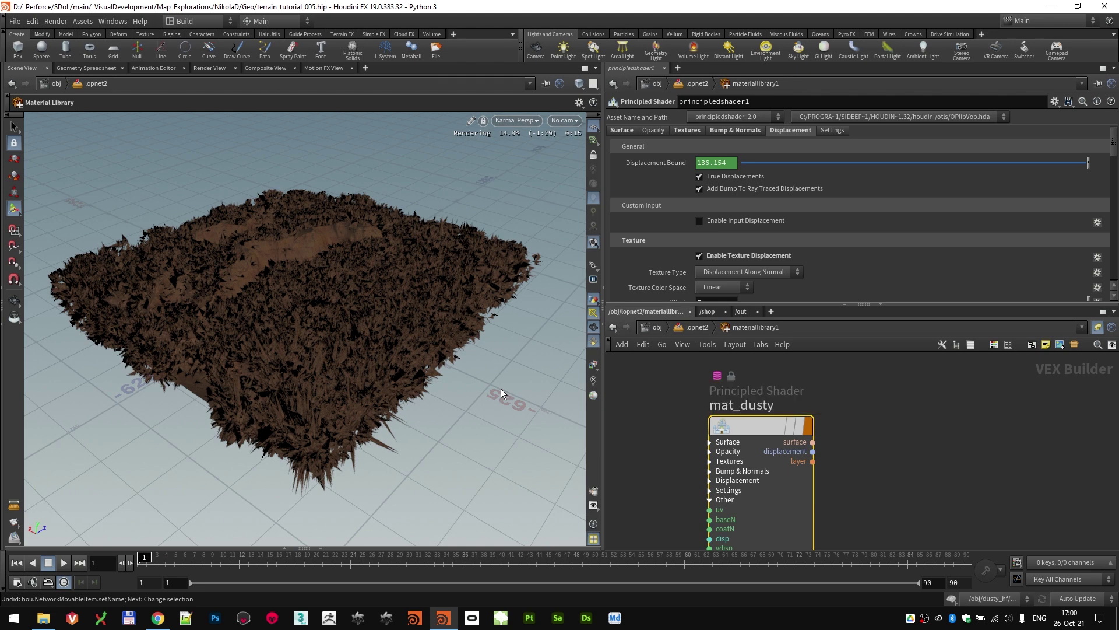
key("Return")
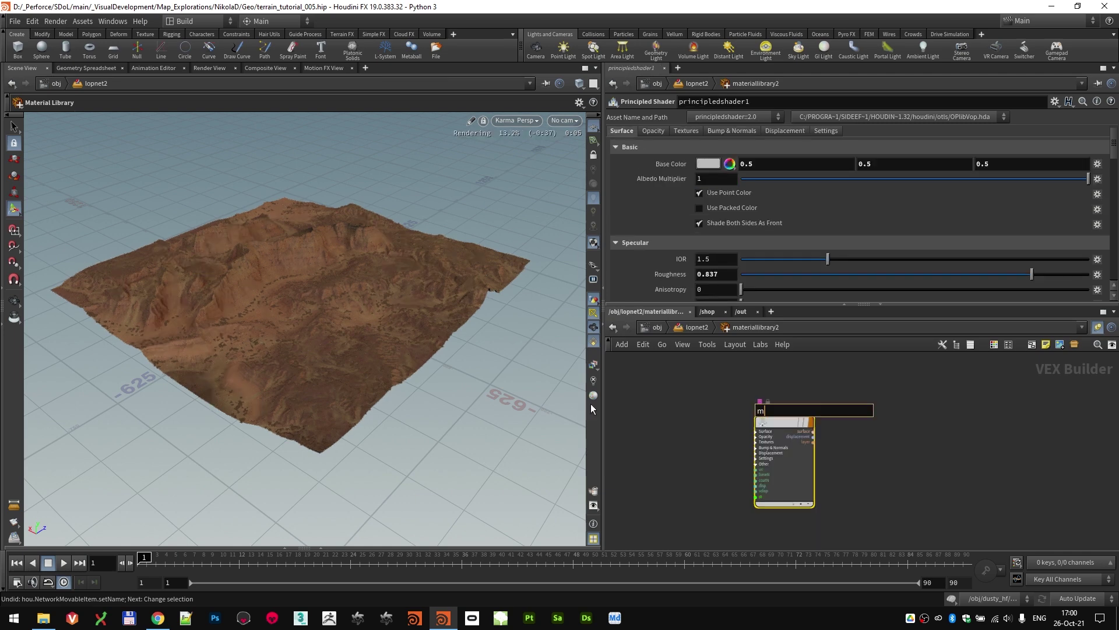
type("mat_dustyR")
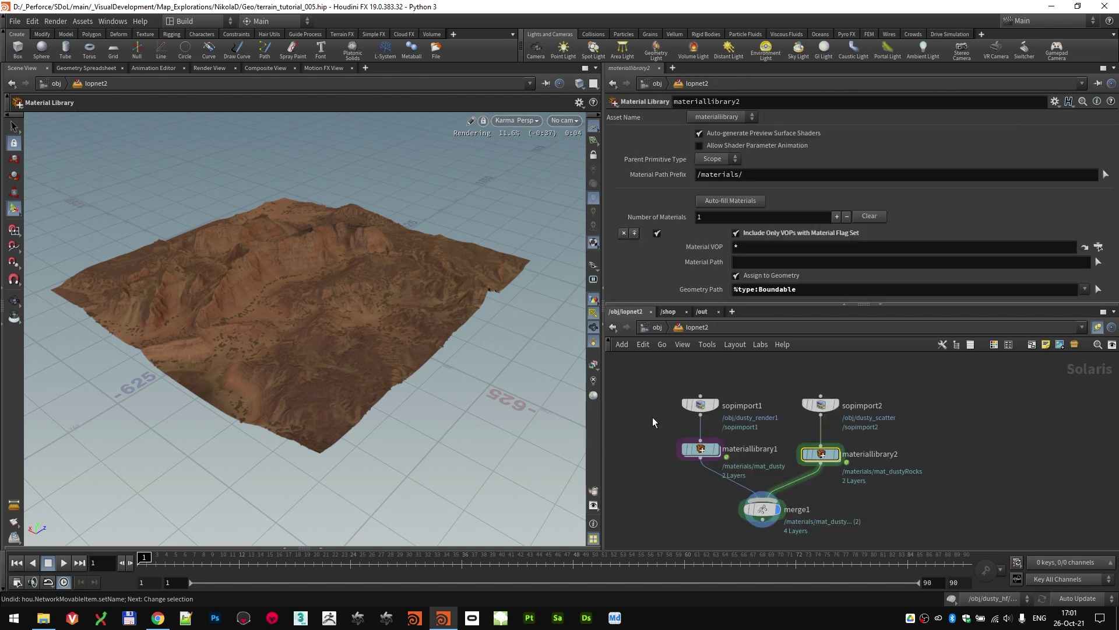
- Wrap the five lopnet2 nodes in a network box titled 'DUTY RENDER'
scroll(682, 411, "down", 1)
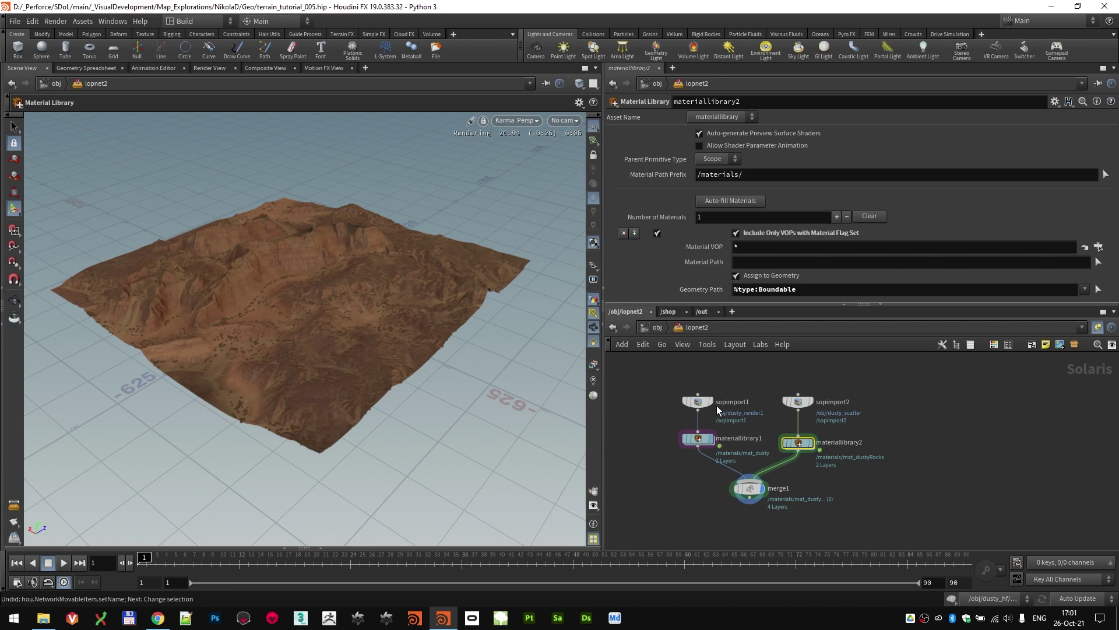
scroll(798, 446, "down", 1)
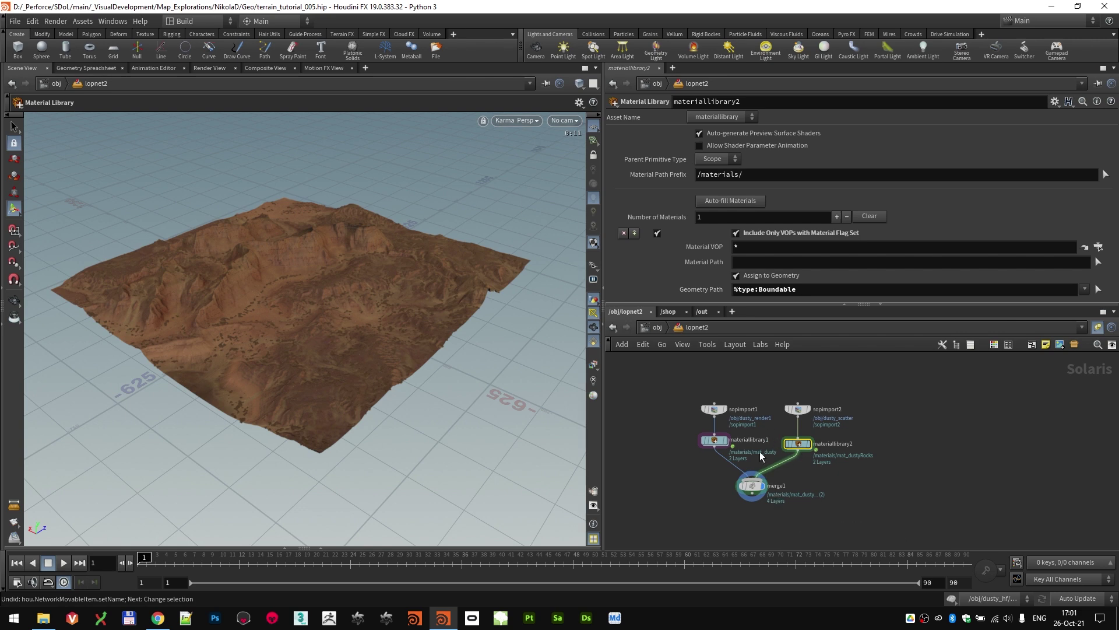
left_click_drag(666, 391, 839, 502)
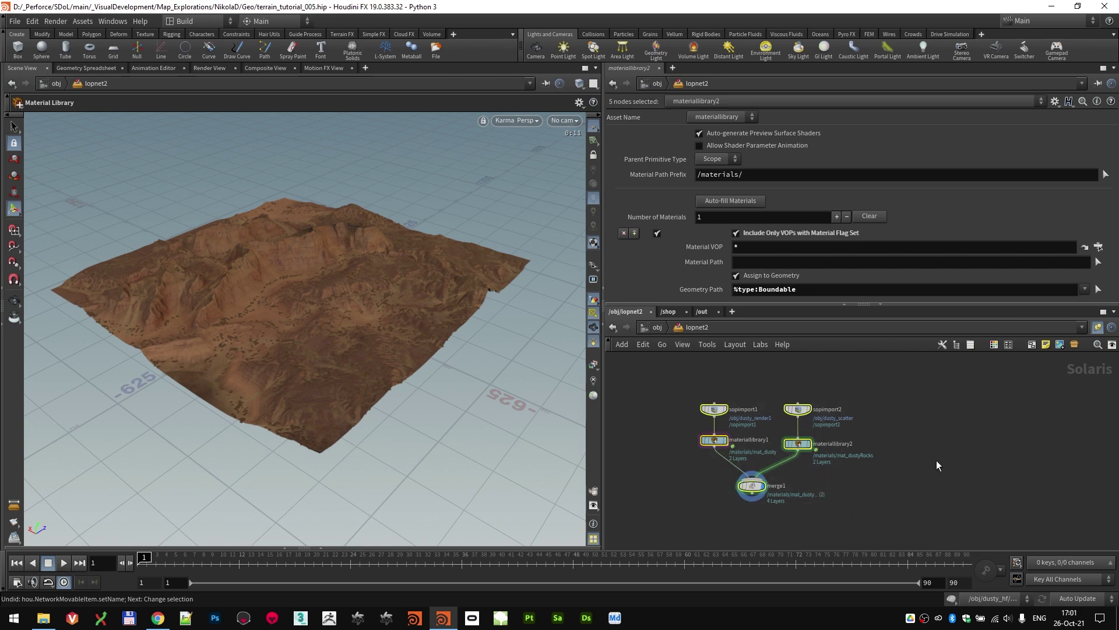
left_click(1031, 346)
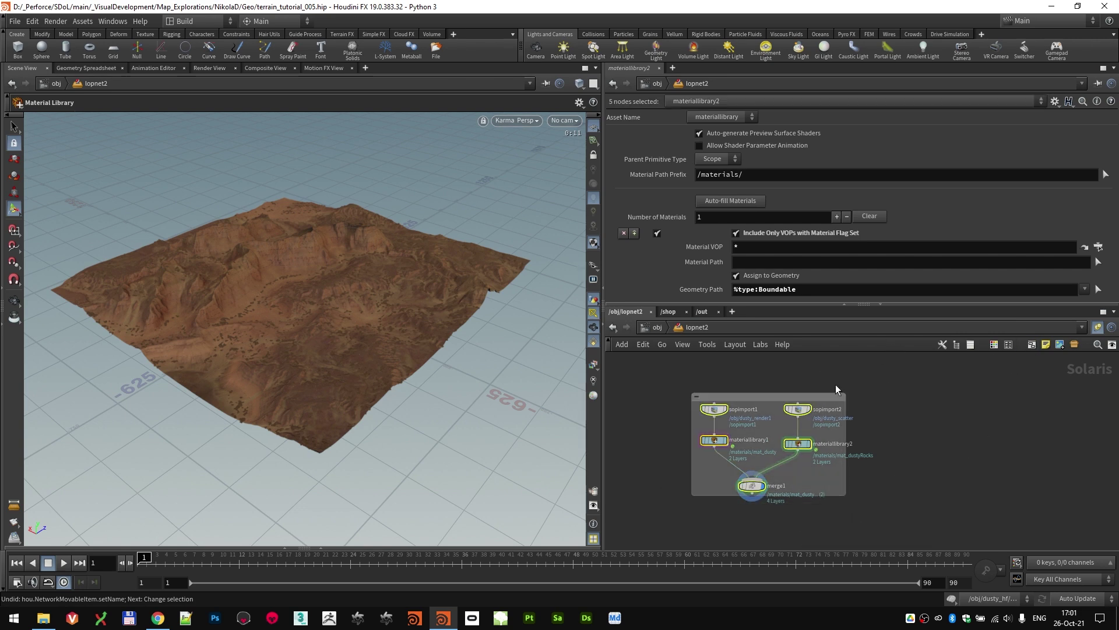
double_click(758, 400)
type("DUTY")
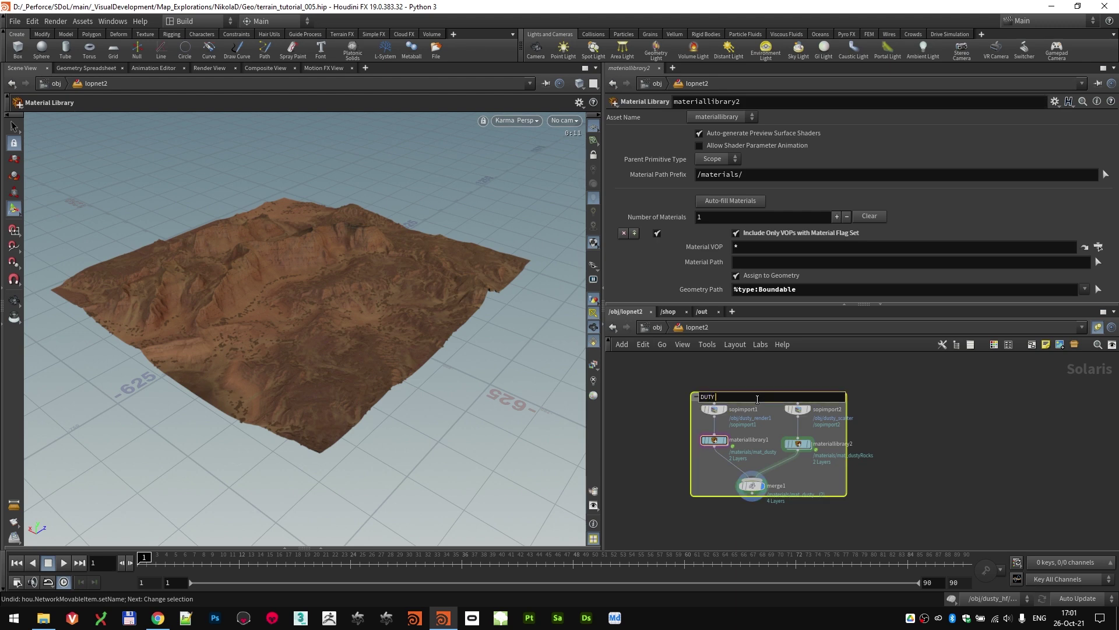
type(" RENDER")
key("Return")
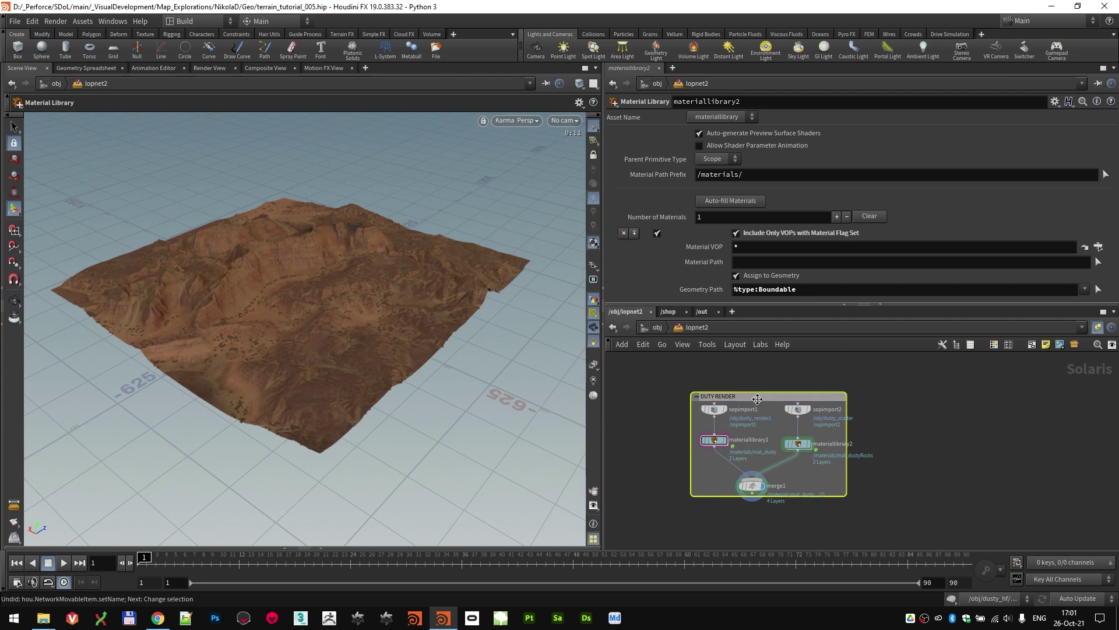
scroll(983, 485, "down", 1)
middle_click_drag(849, 490, 854, 430)
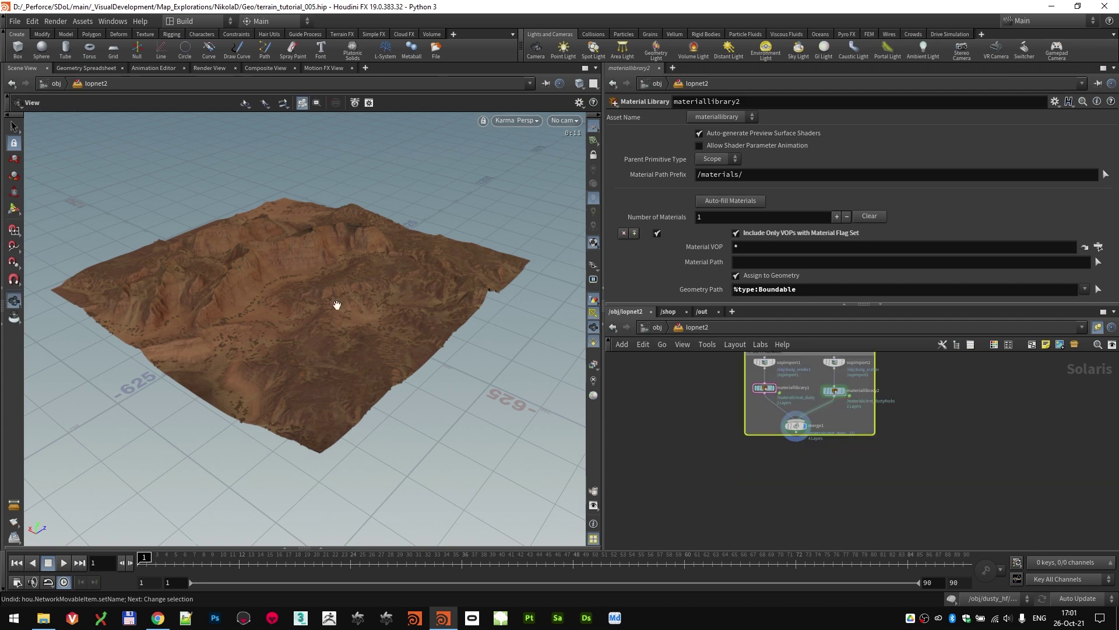
scroll(327, 301, "up", 3)
scroll(321, 300, "up", 1)
scroll(320, 301, "down", 3)
left_click_drag(320, 302, 318, 348)
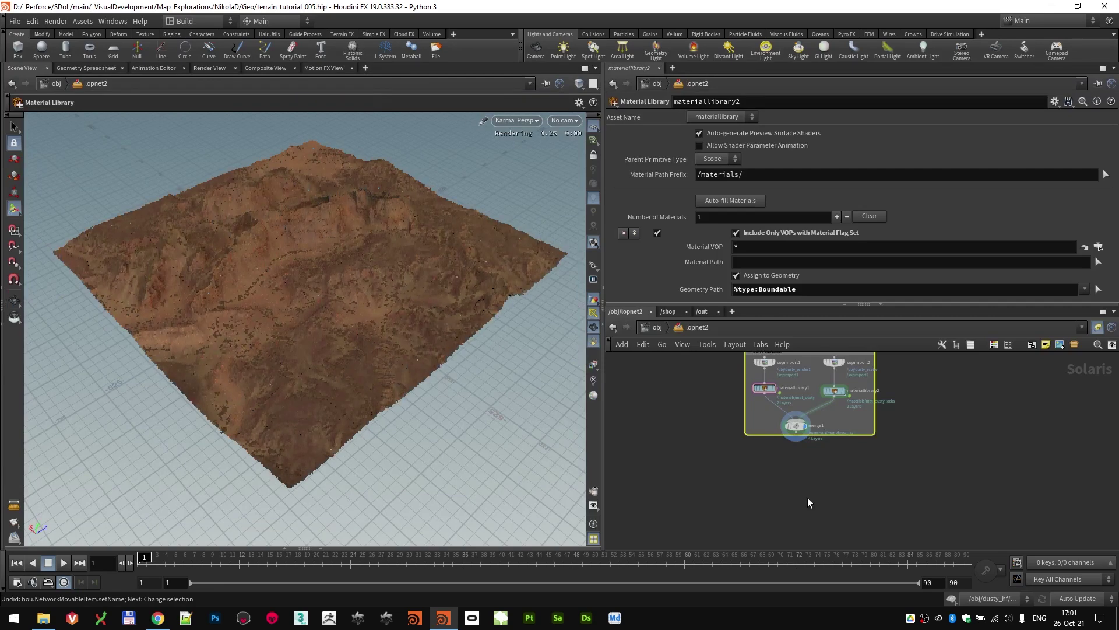
- Add domelight1 wired below merge1 and set it as the displayed node
left_click(806, 477)
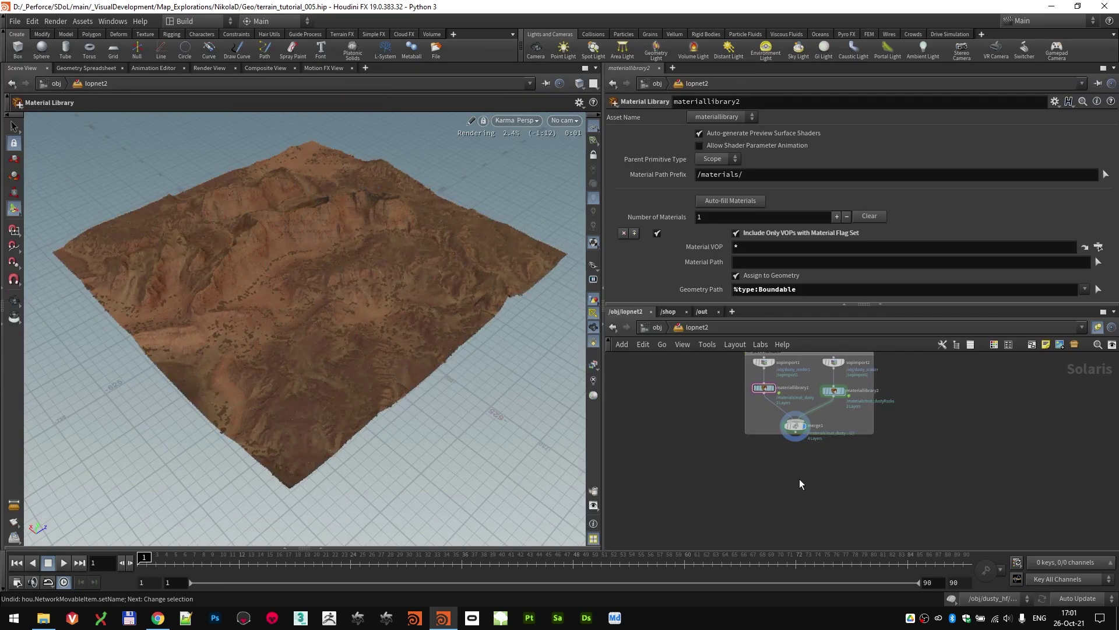
key("Tab")
type("dome")
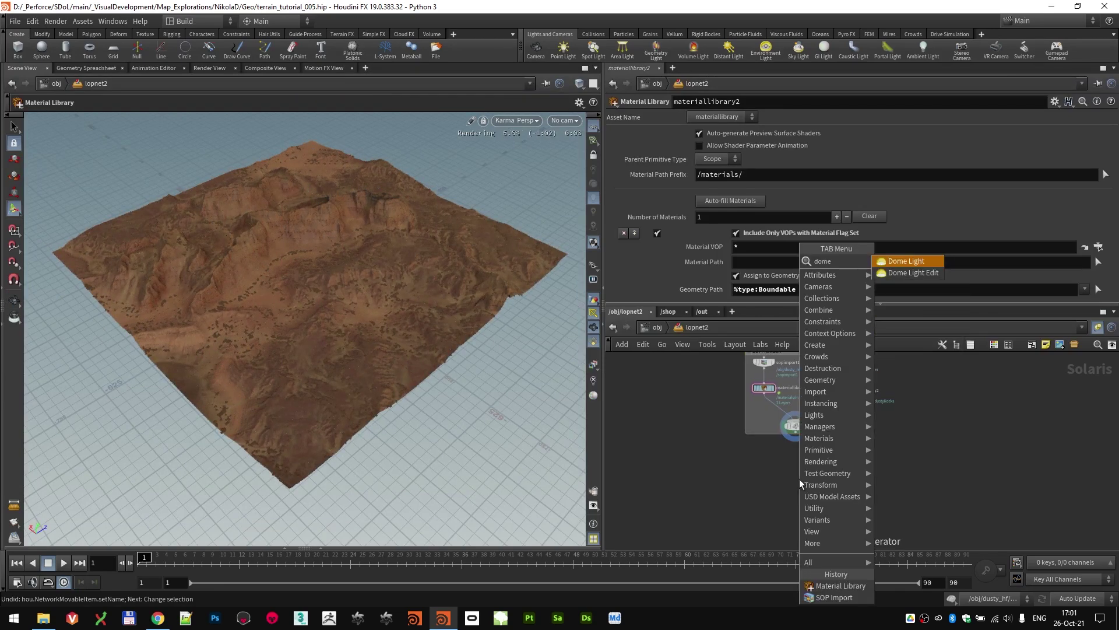
key("Return")
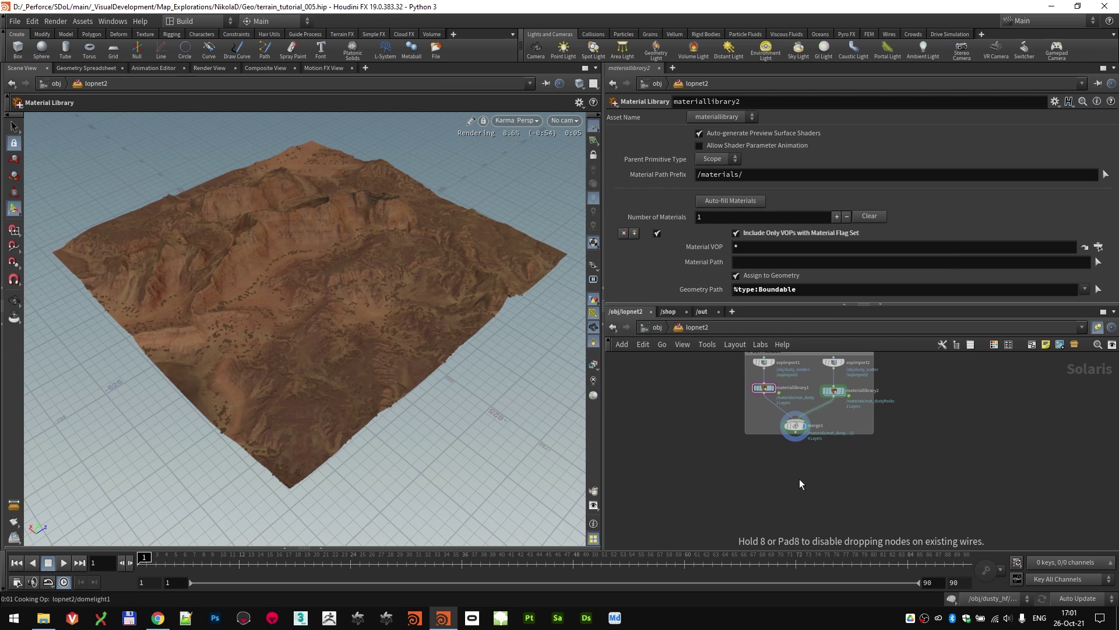
left_click(800, 482)
scroll(805, 484, "up", 2)
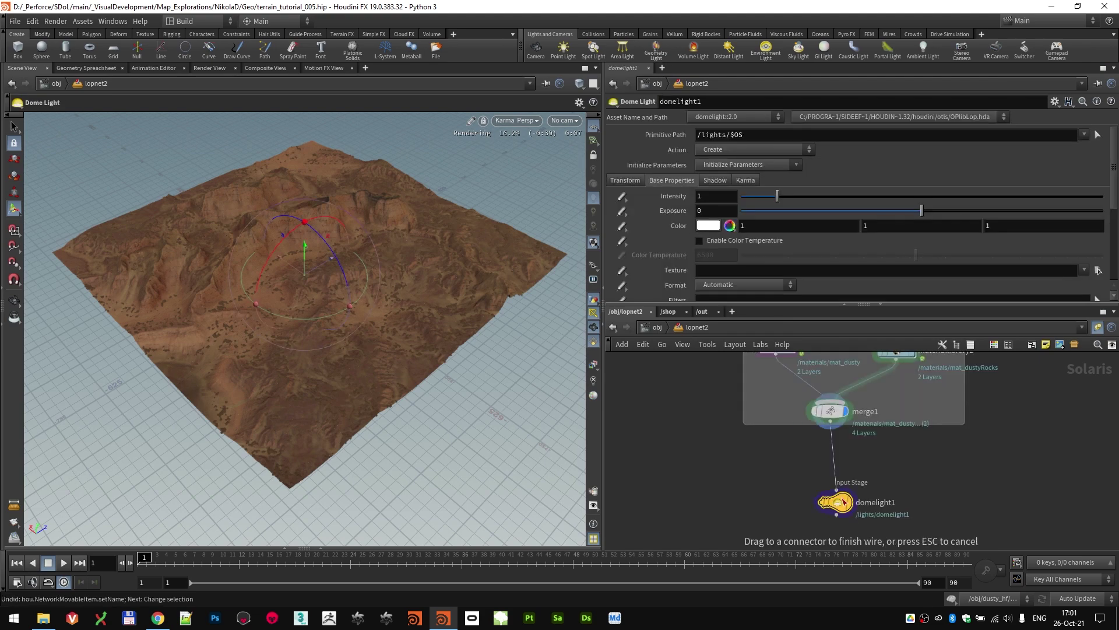
left_click_drag(844, 500, 839, 498)
left_click(845, 499)
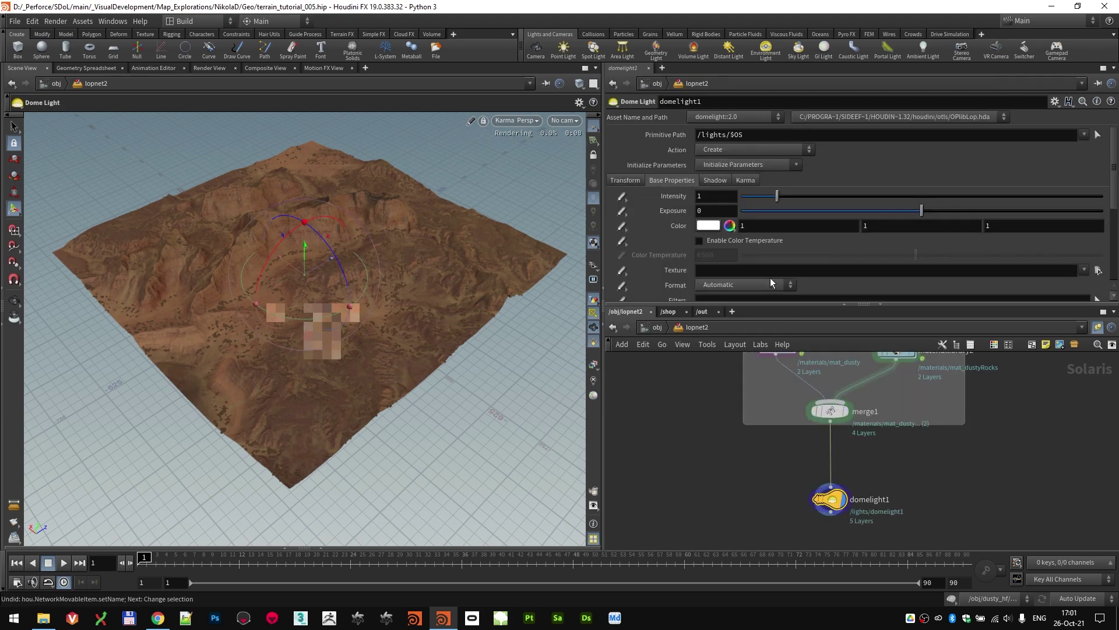
- Set the dome light's texture to gamrig_8k.hdr from the HdriHaven folder
scroll(780, 208, "down", 2)
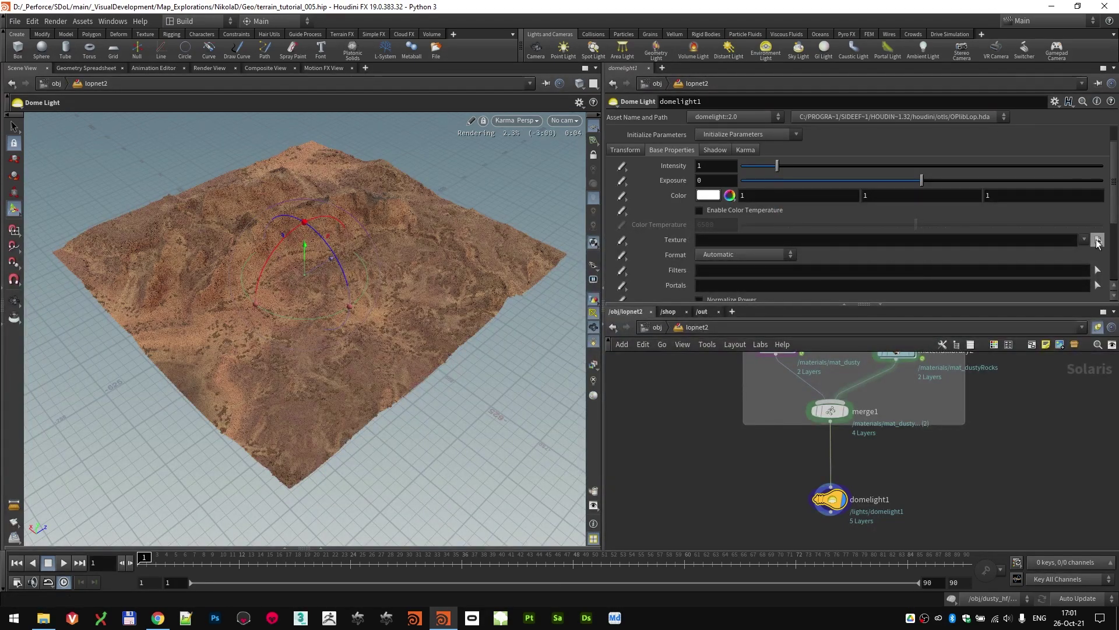
left_click(1098, 240)
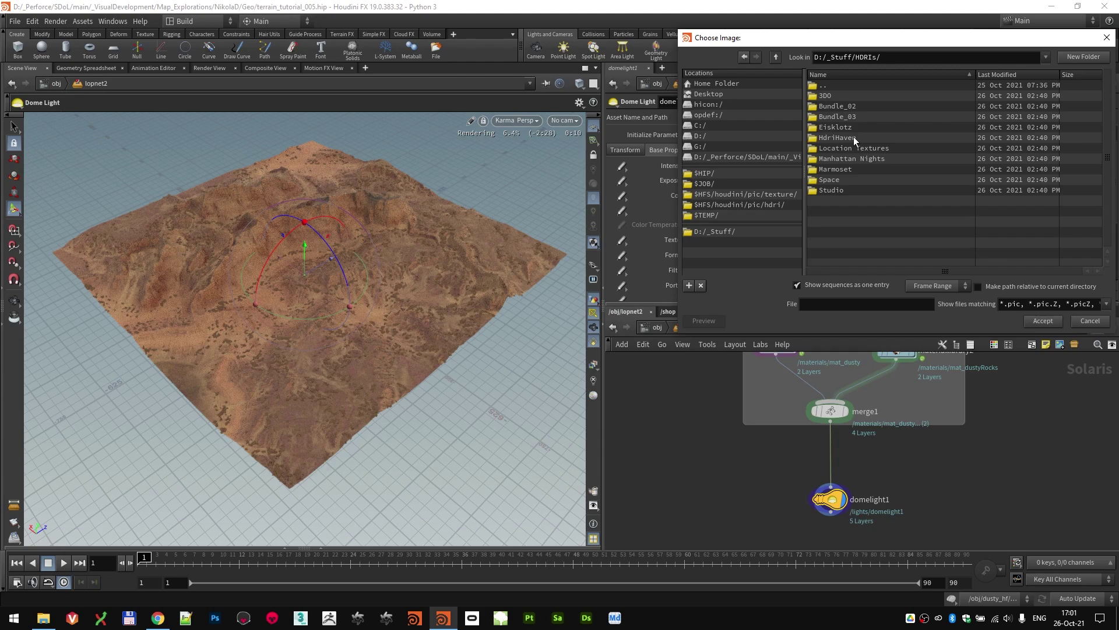
double_click(853, 136)
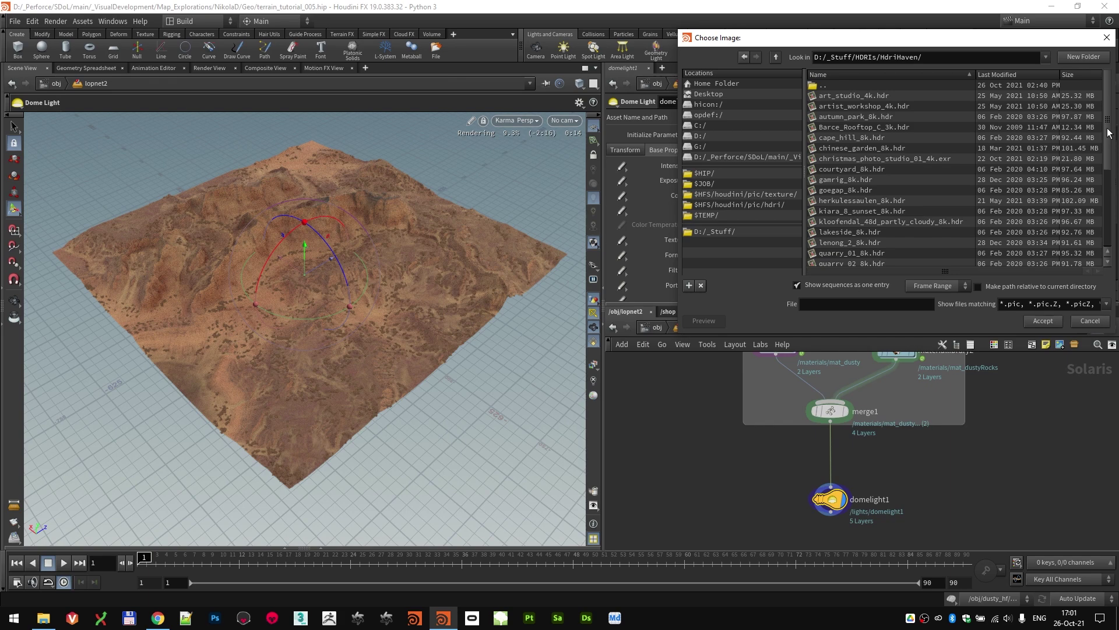
scroll(905, 186, "down", 3)
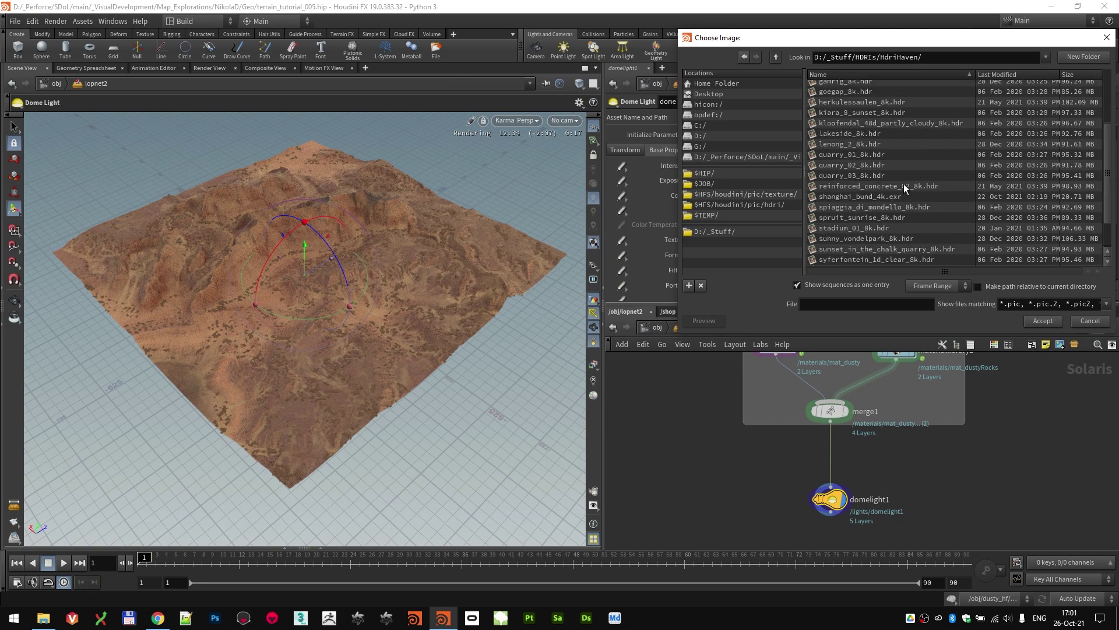
double_click(869, 125)
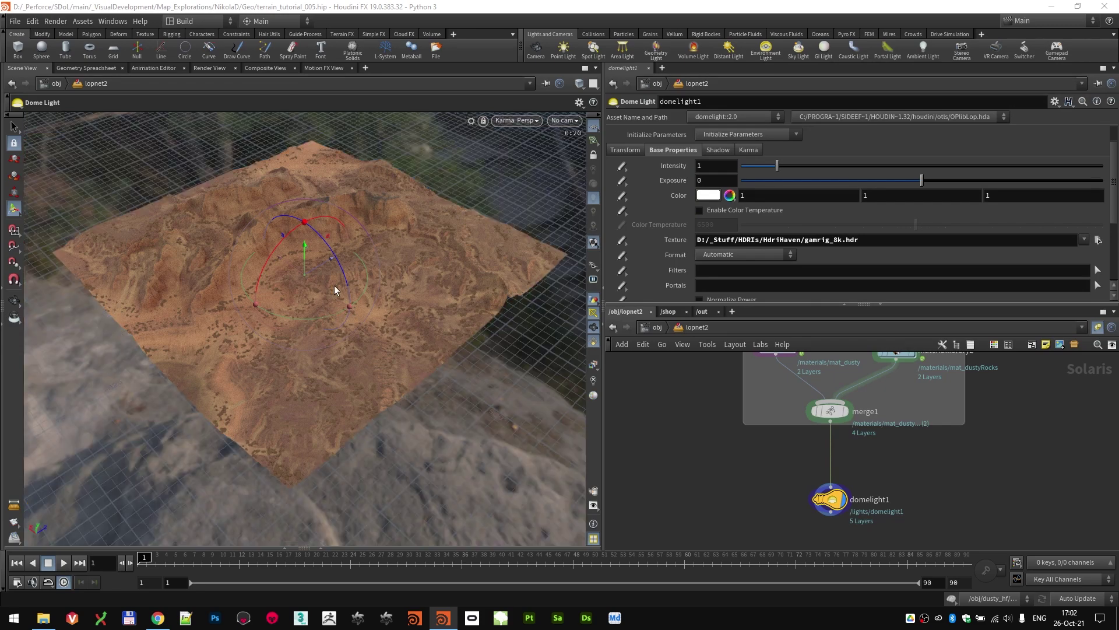
- Set domelight1's exposure to 1 and tumble the view to inspect the brighter terrain
key("Escape")
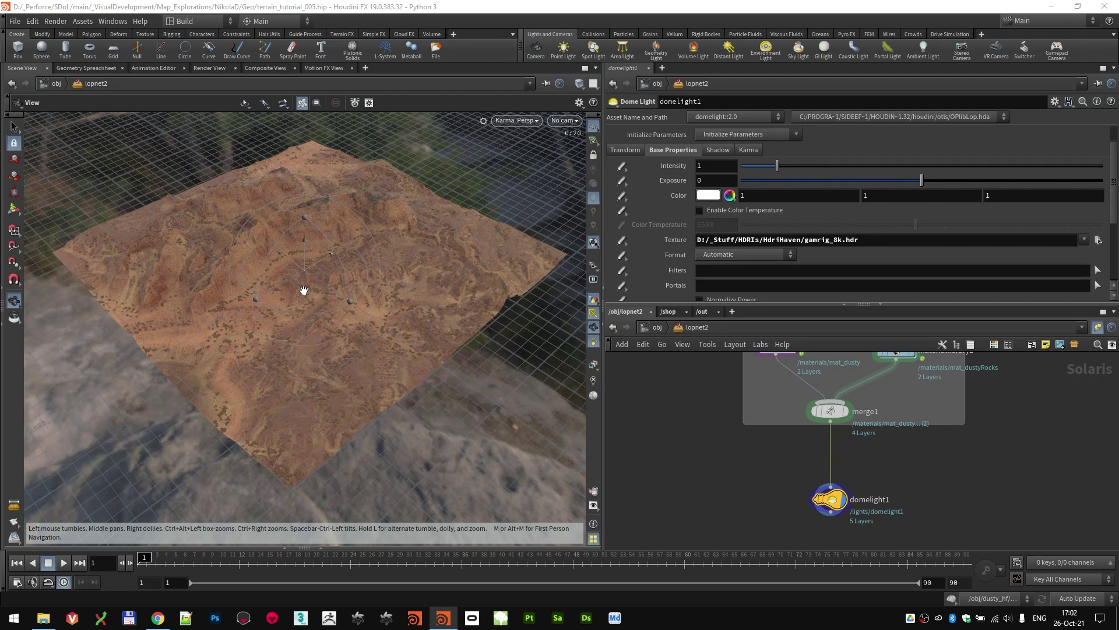
key("Return")
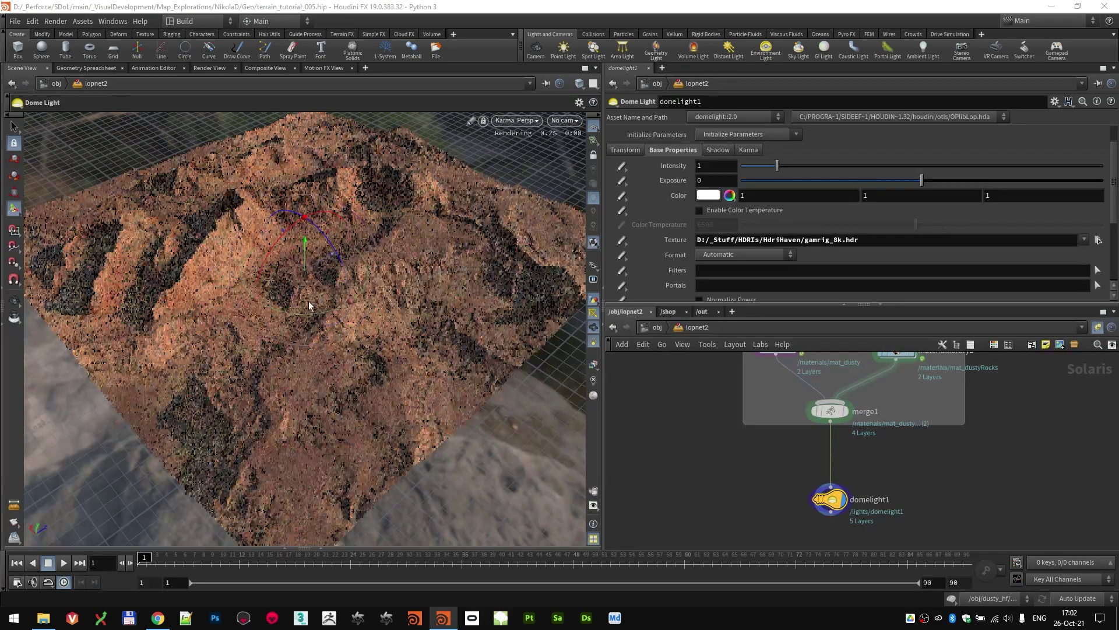
key("Escape")
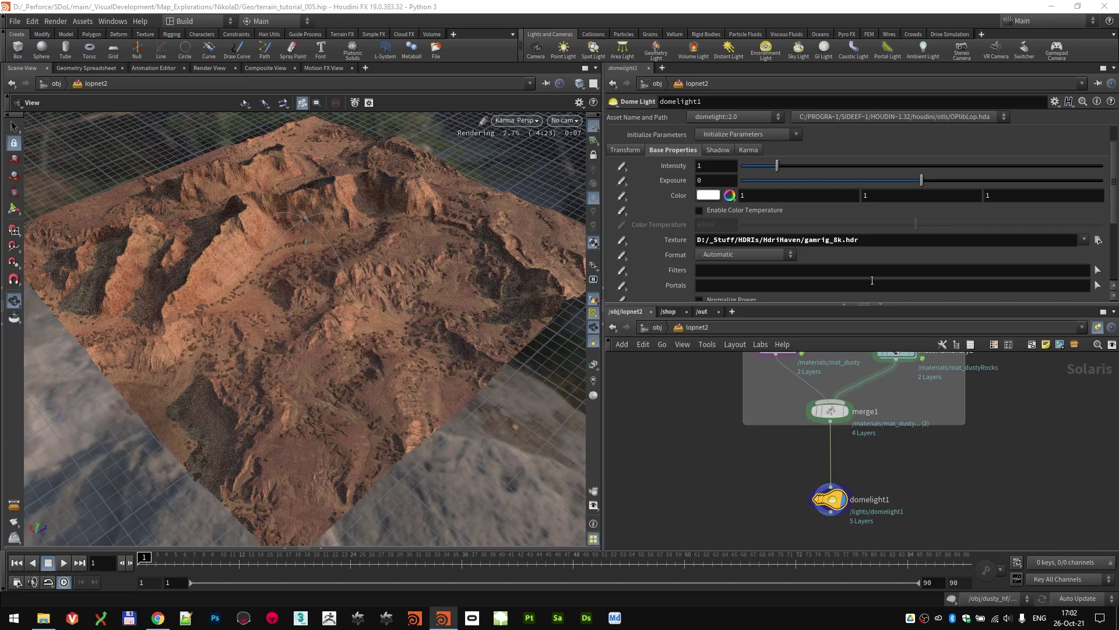
key("Return")
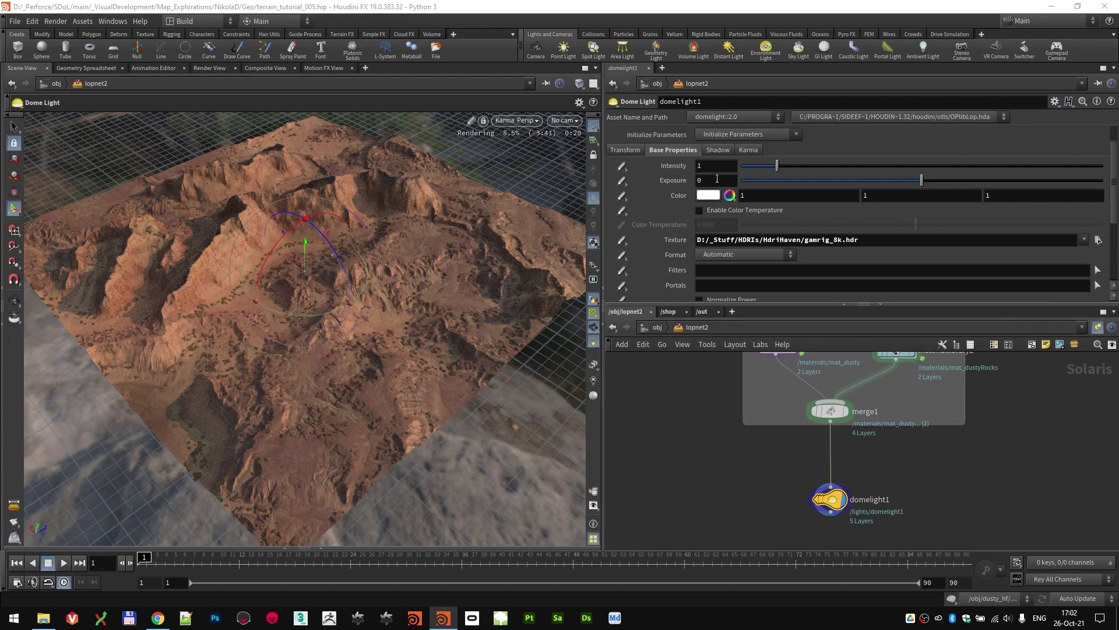
left_click(717, 178)
type("1")
key("Return")
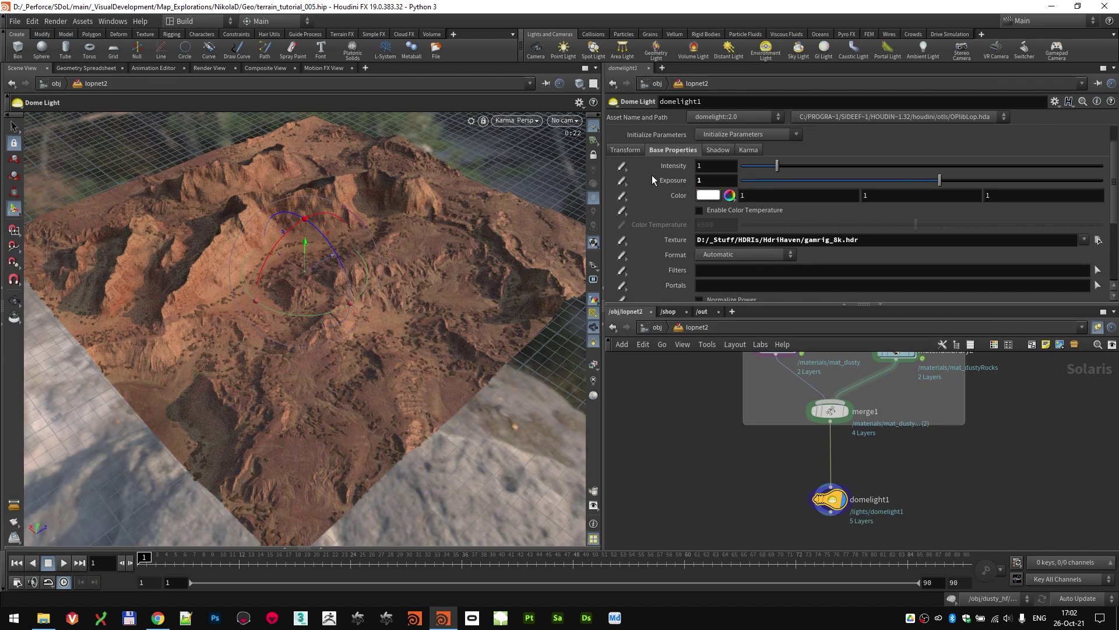
key("alt")
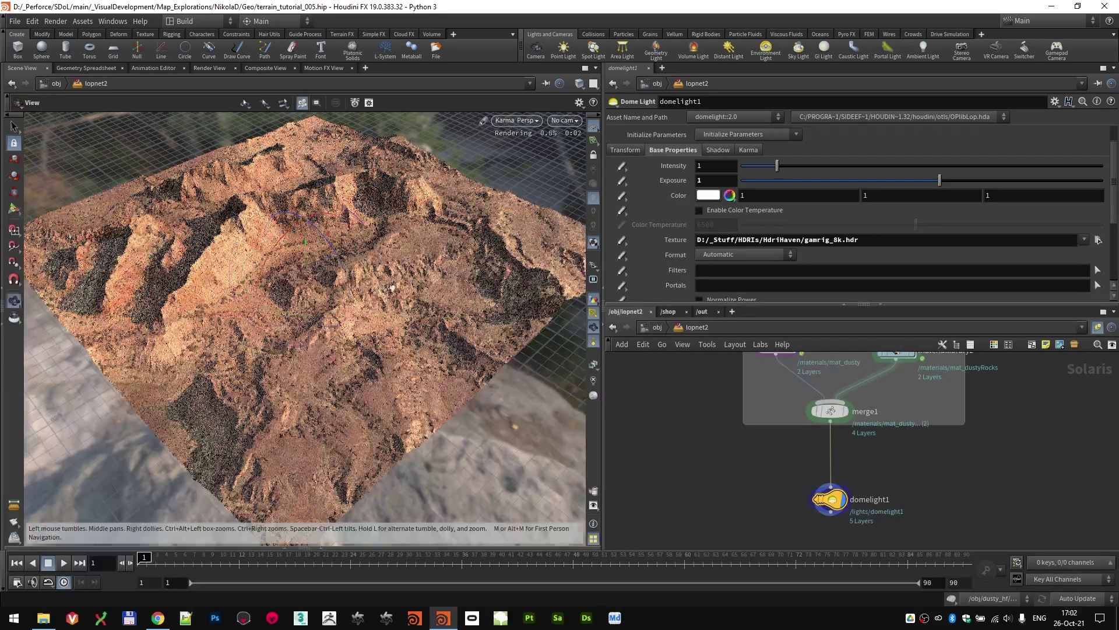
left_click_drag(393, 287, 352, 276)
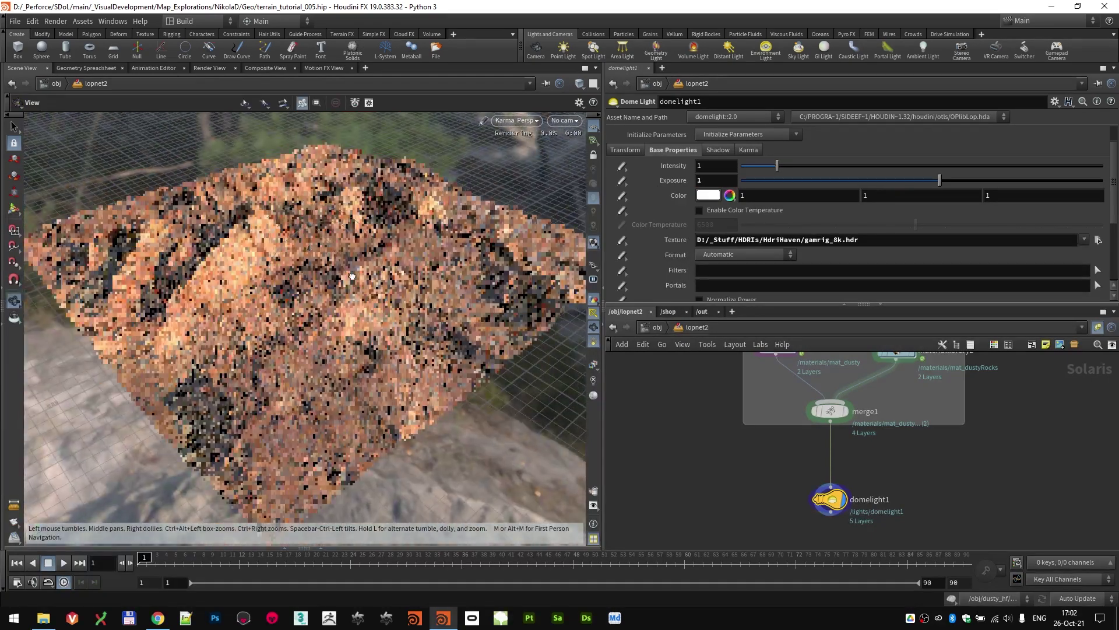
key("Return")
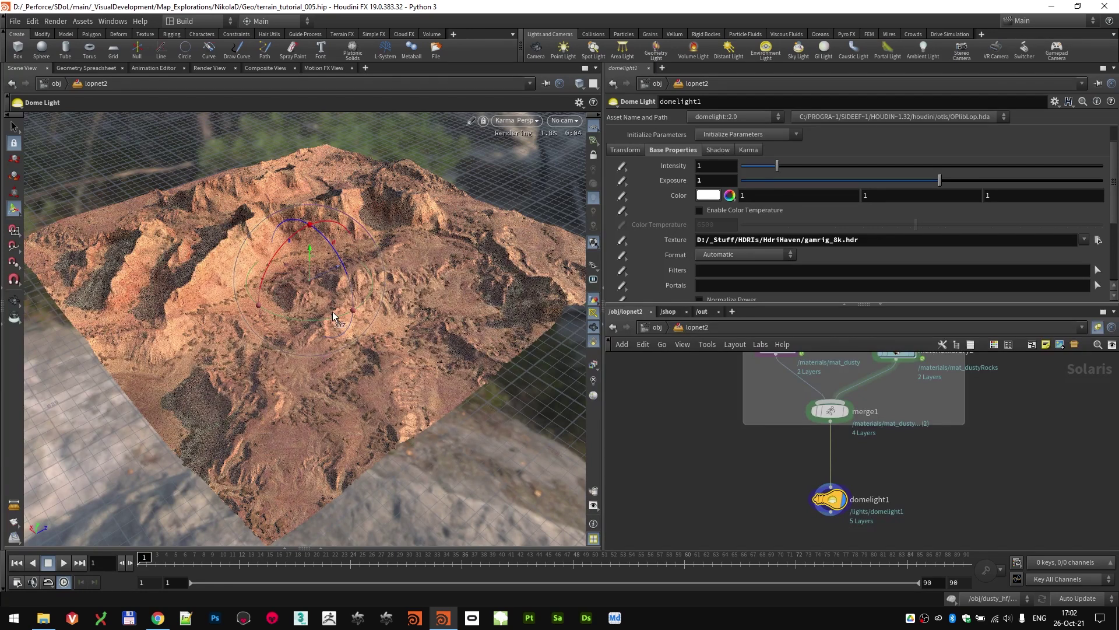
- On domelight1's Transform settings, keep translation at zero and enter an X rotation of 5
left_click(627, 150)
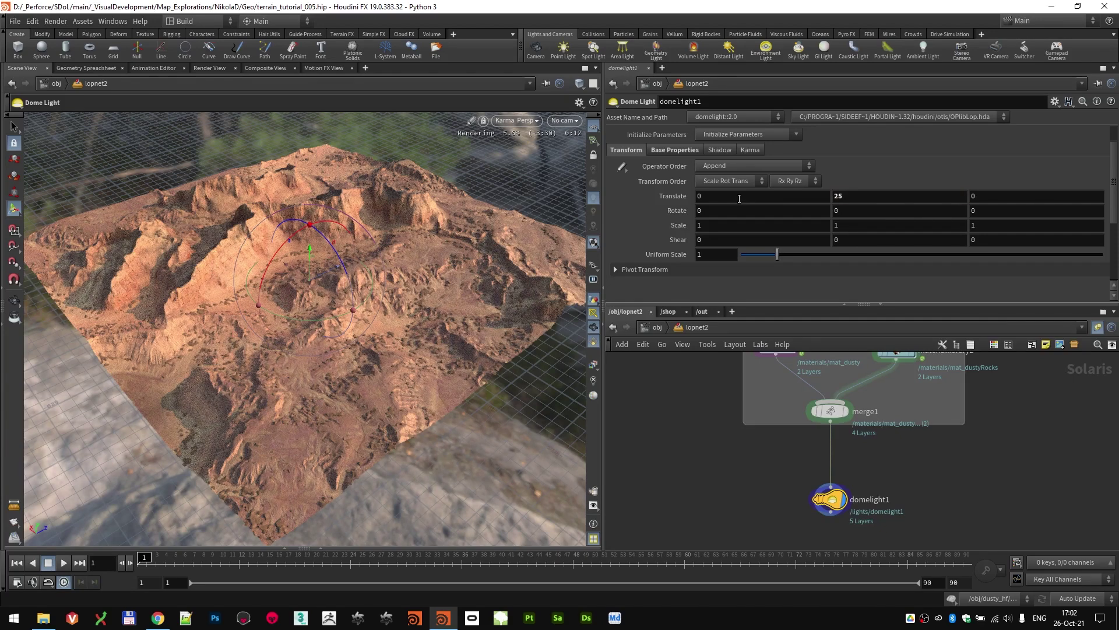
left_click(740, 199)
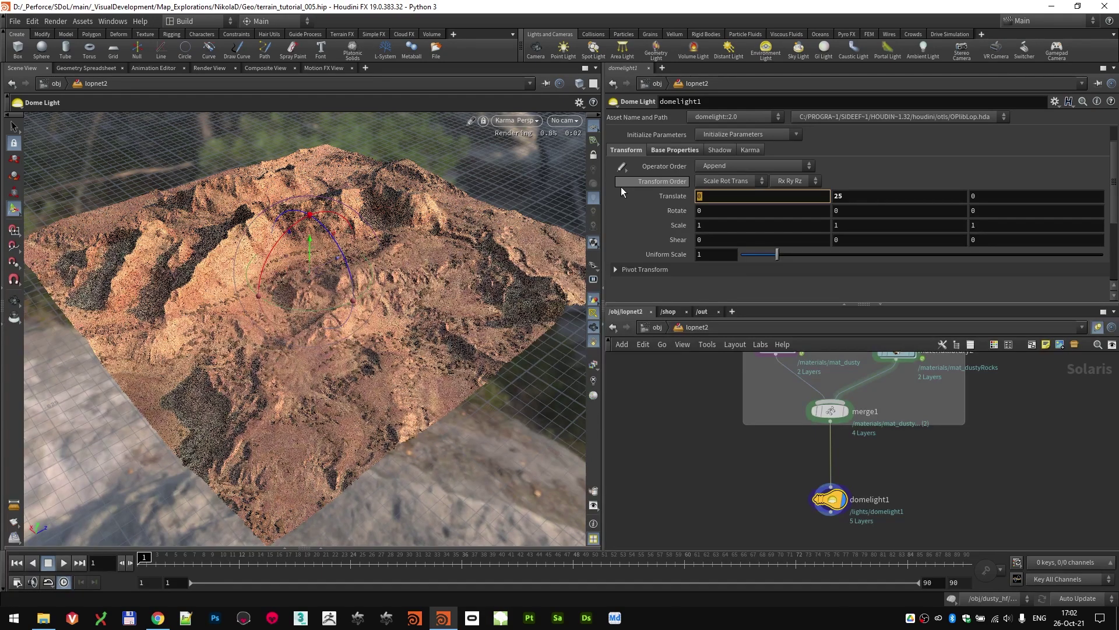
type("5")
key("Return")
key("Escape")
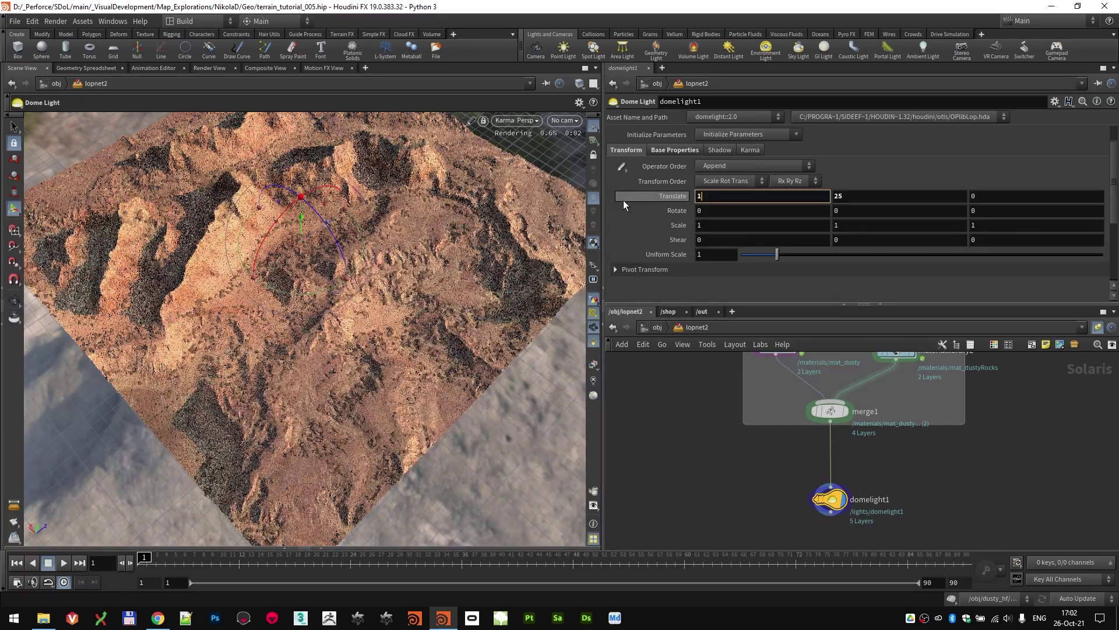
type("5")
key("Return")
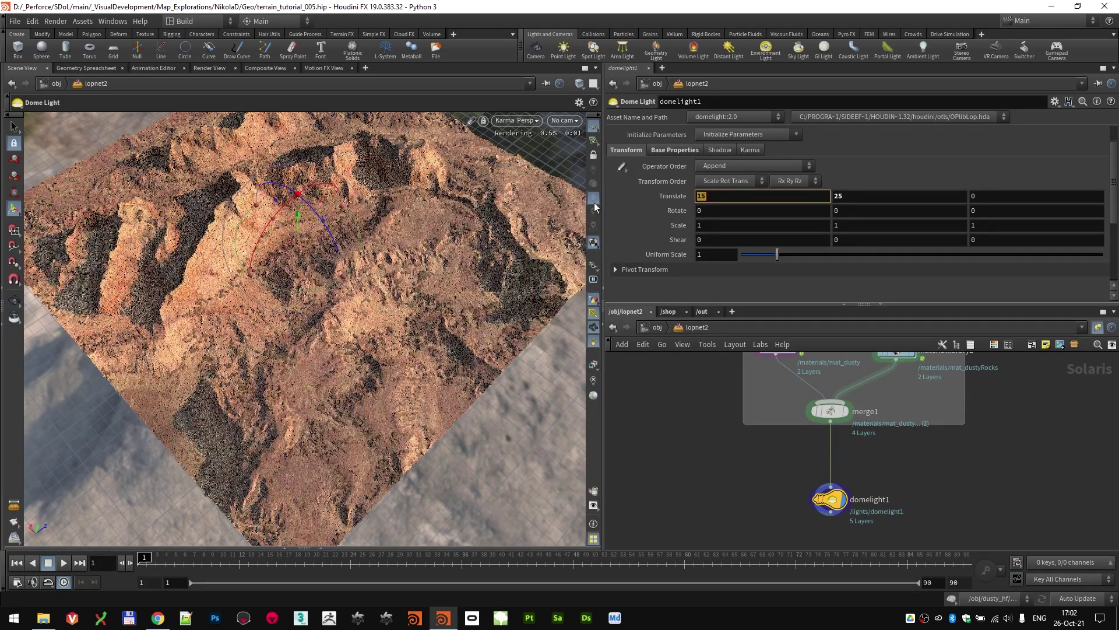
type("30")
key("Return")
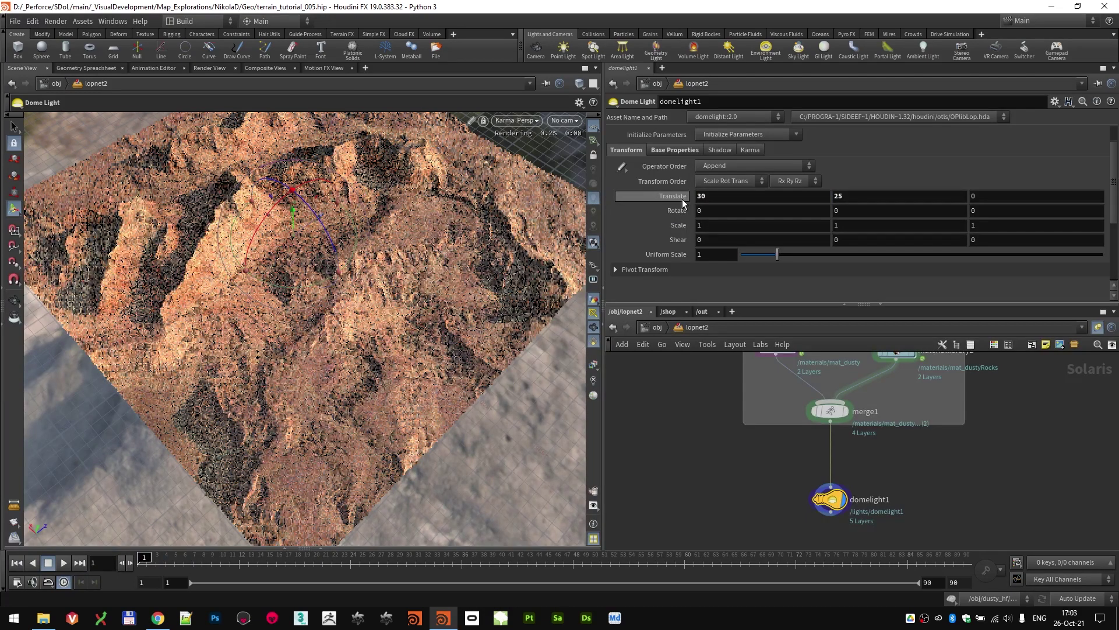
type("5")
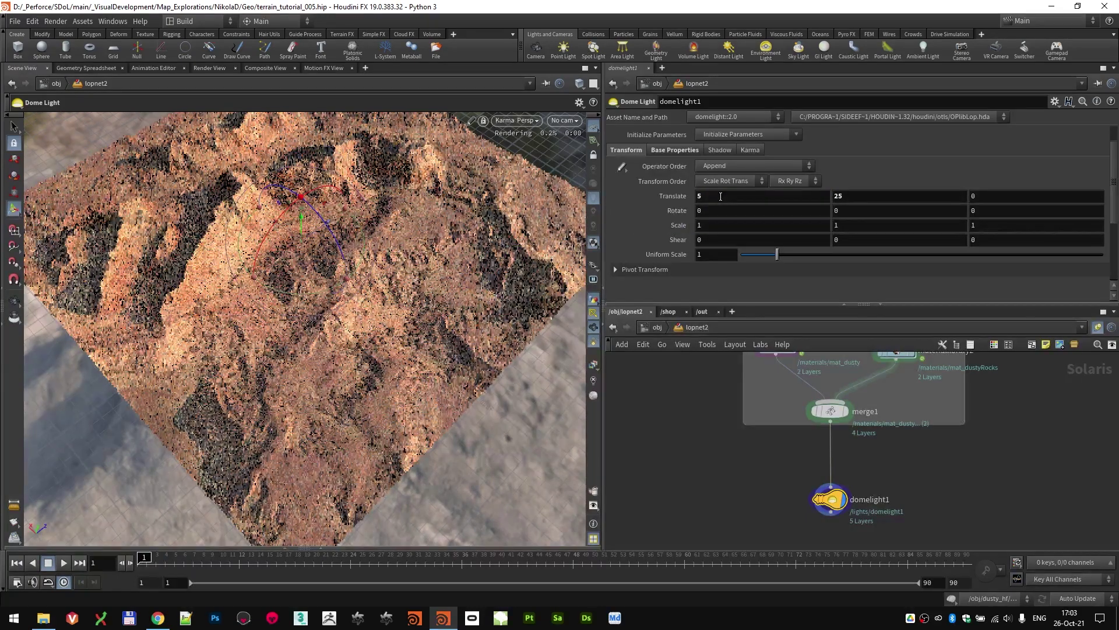
key("Tab")
type("0")
key("Return")
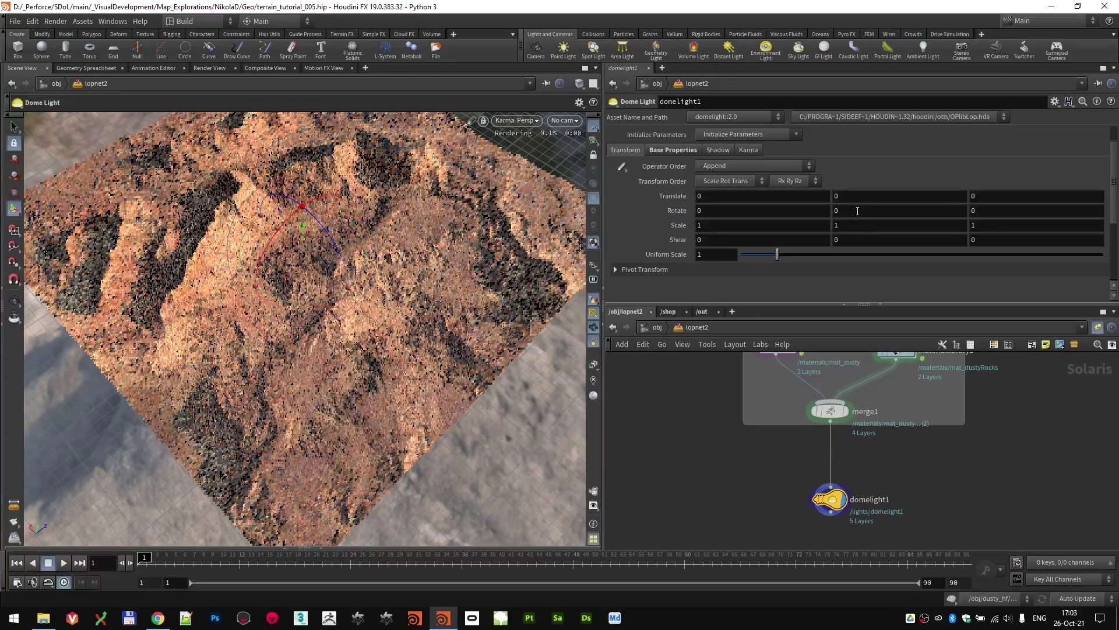
- Set the dome light's Y rotation to 25 degrees and tumble the view to check the lighting
left_click(858, 211)
type("25")
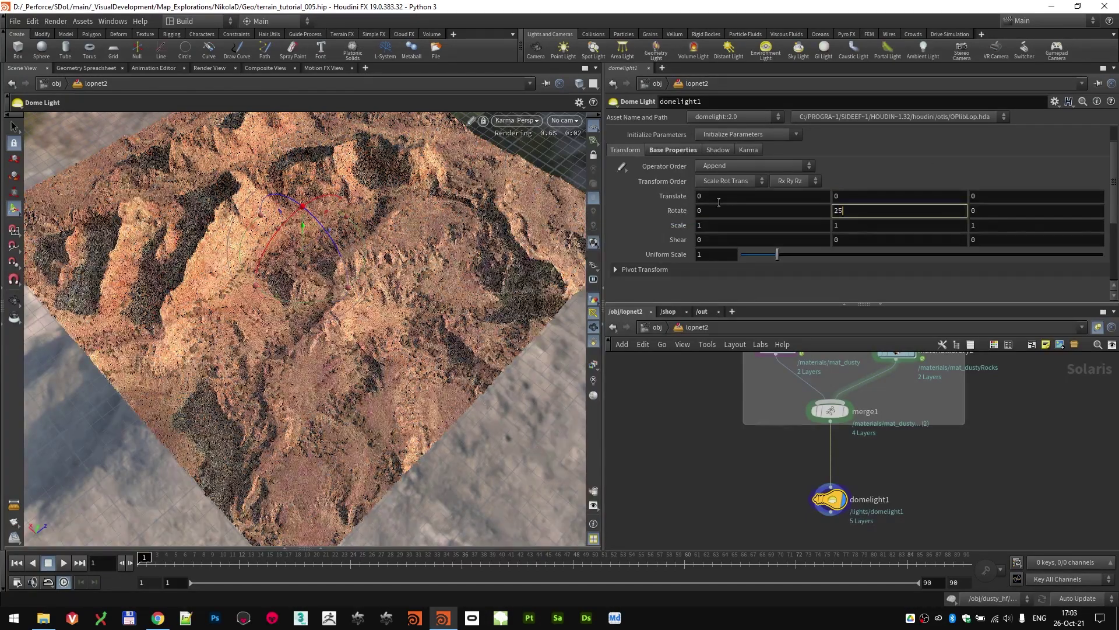
key("Return")
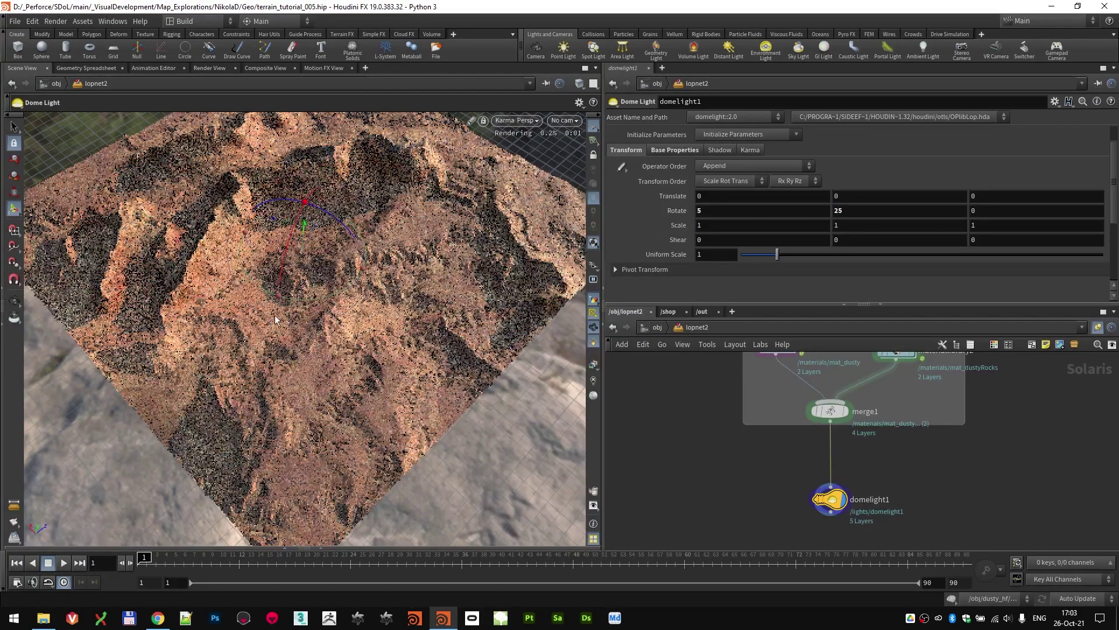
mouse_move(316, 302)
left_mouse_down("alt")
mouse_move(338, 286)
mouse_move(263, 341)
mouse_move(287, 338)
mouse_move(307, 305)
left_mouse_up("alt")
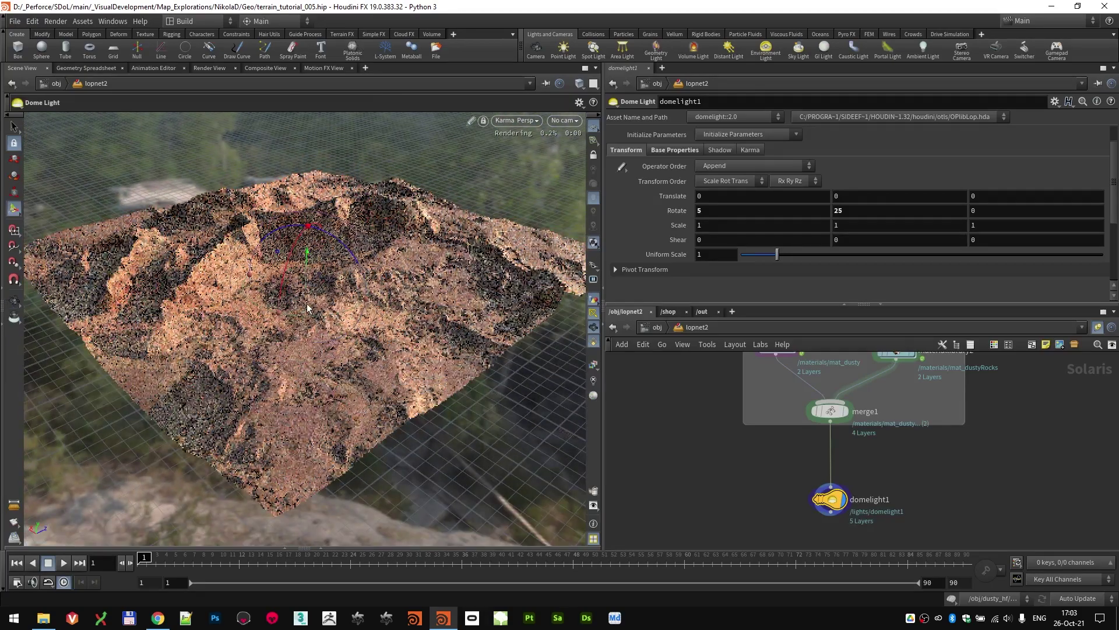
right_click_drag(339, 289, 374, 293, "alt")
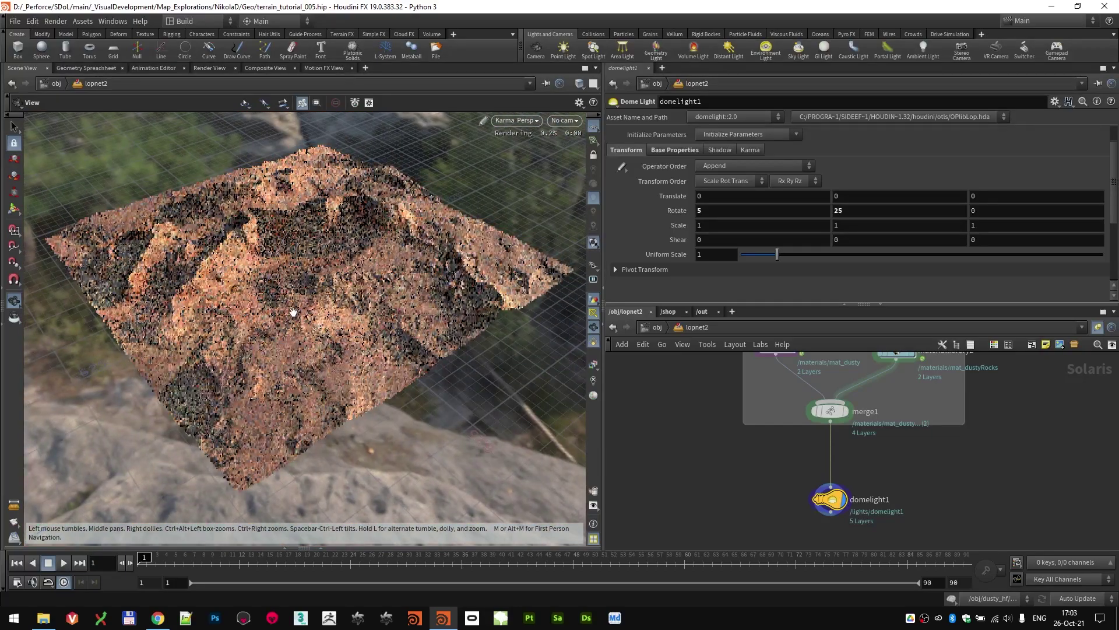
key("Return")
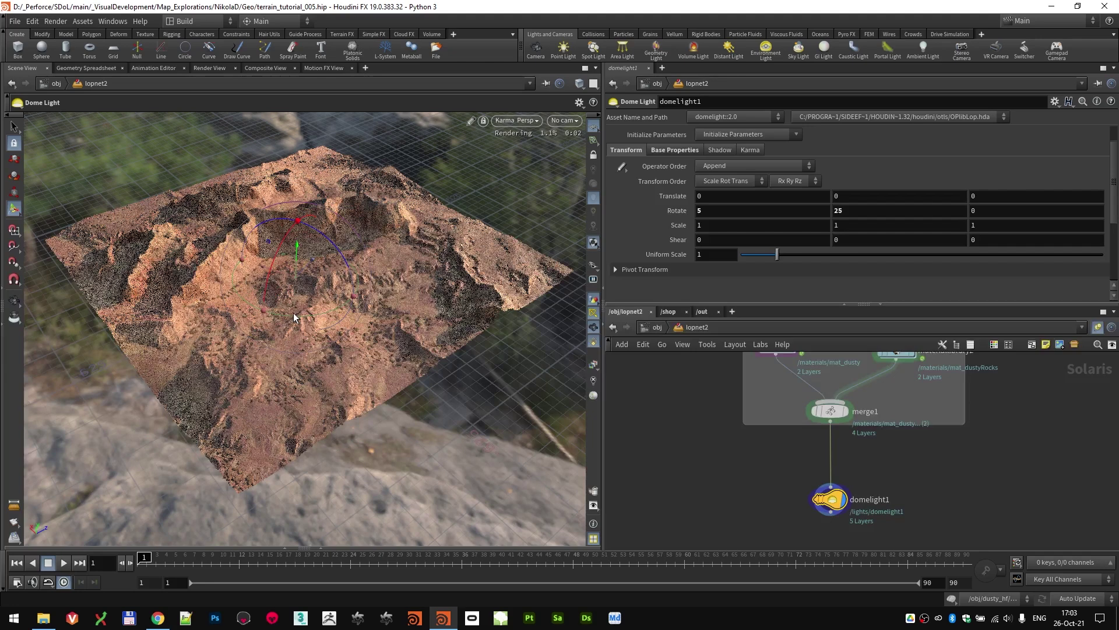
middle_click_drag(802, 527, 791, 490)
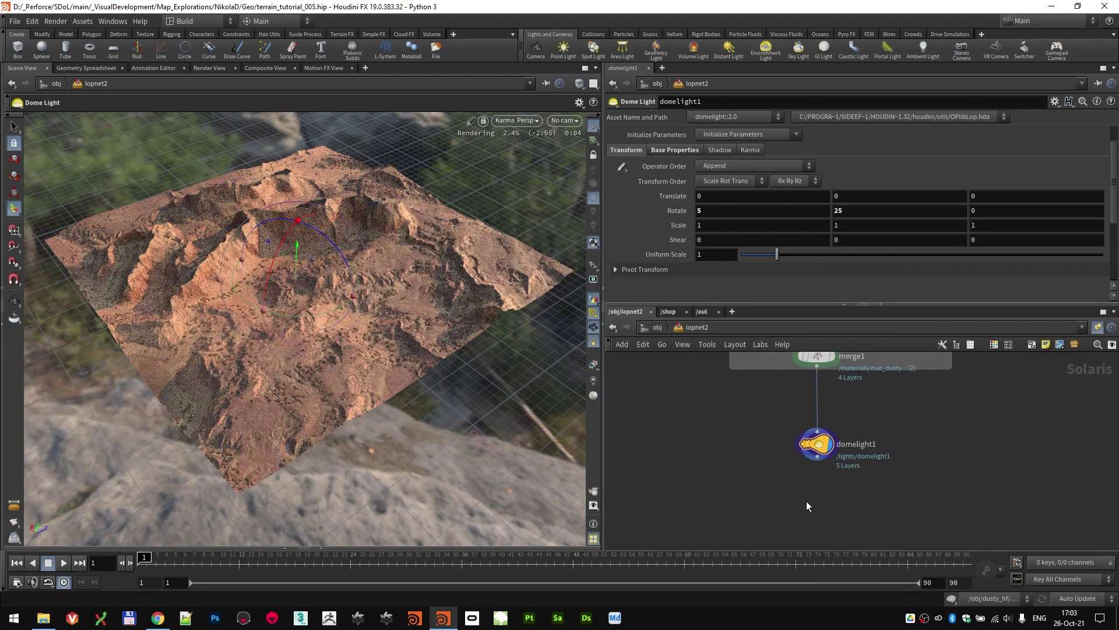
- Add camera1 below domelight1 and look through /cameras/camera1 in the viewport
key("Tab")
type("cam")
left_click(907, 249)
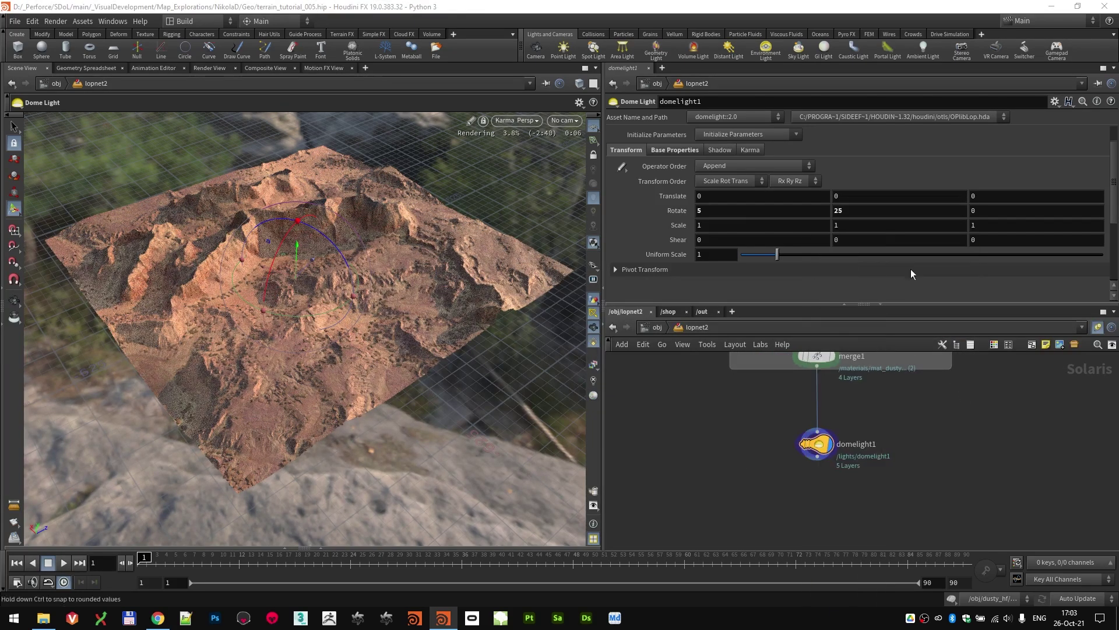
left_click(816, 495)
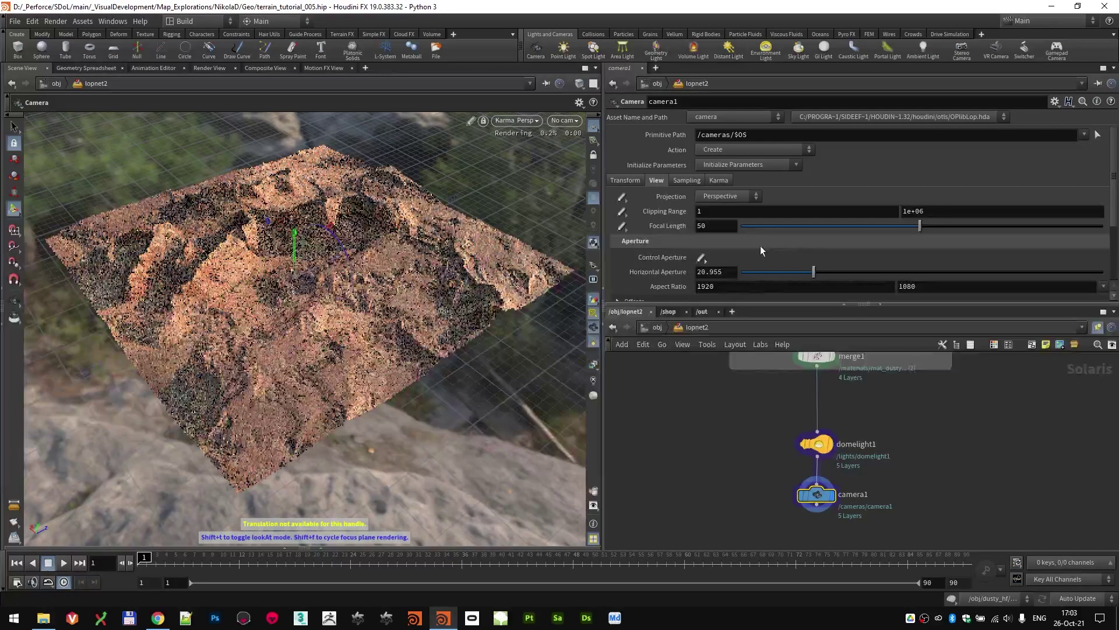
left_click(564, 120)
left_click(583, 133)
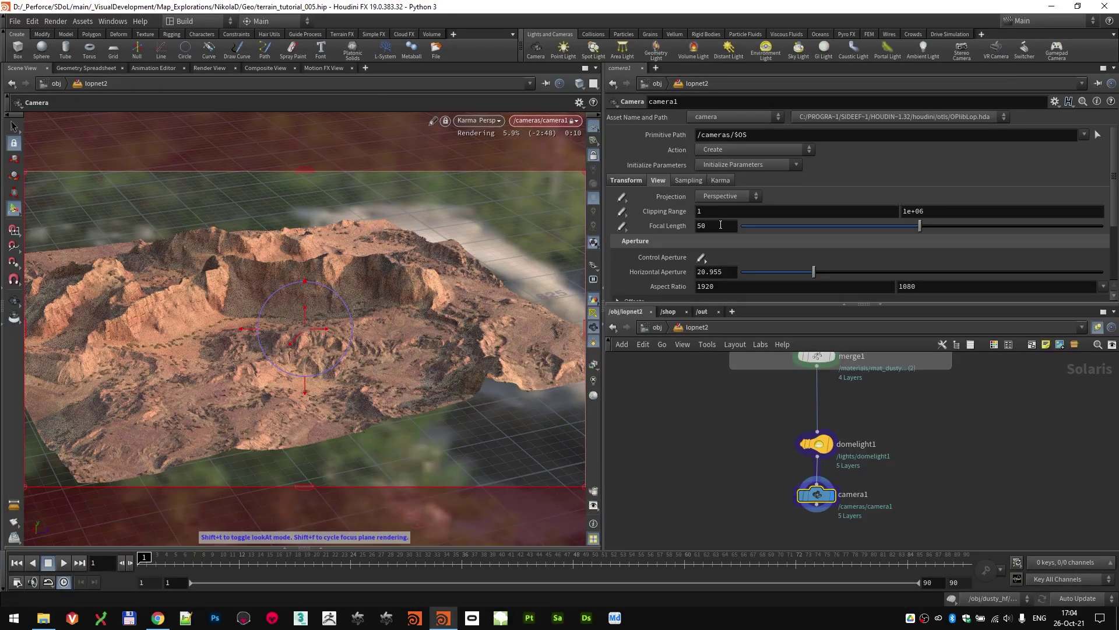
- Set camera1's focal length to 100 and turn off the camera lock
type("100")
key("Return")
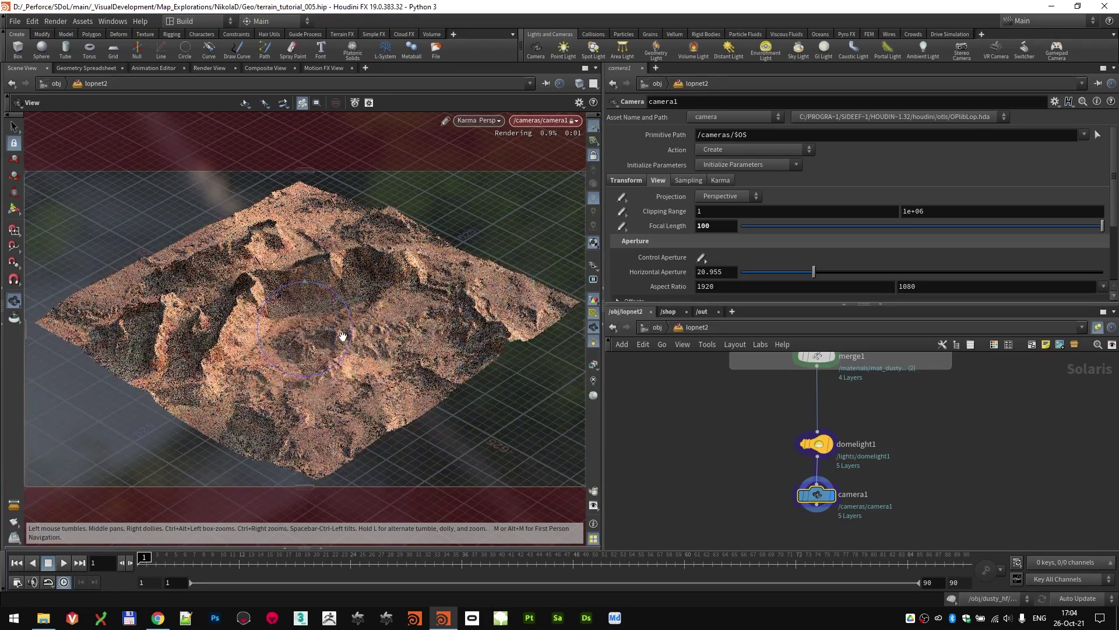
key("Return")
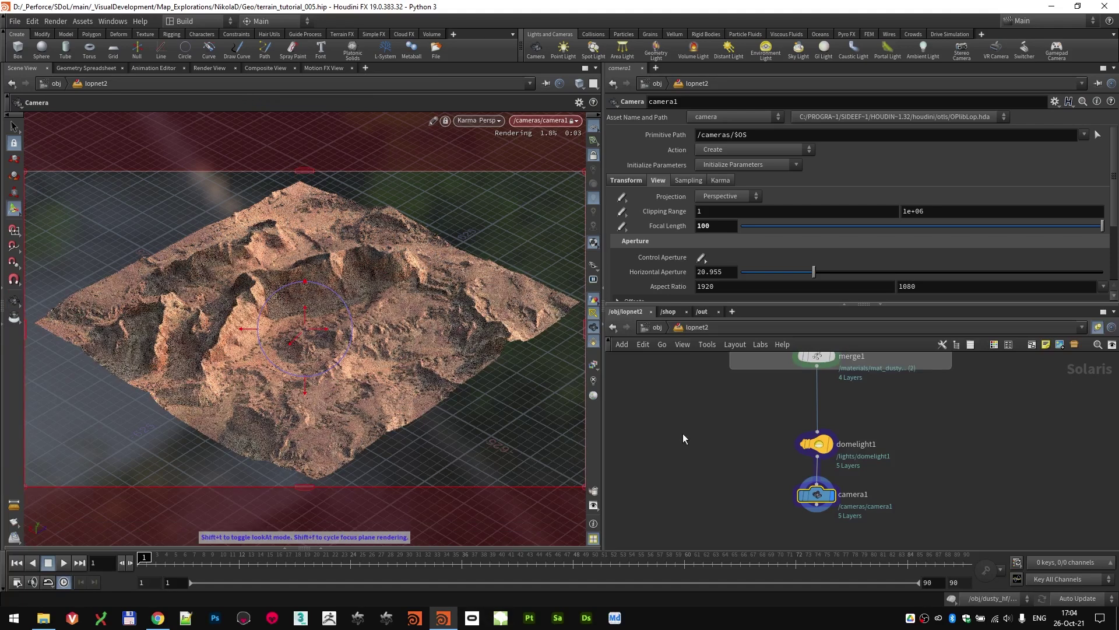
left_click(594, 156)
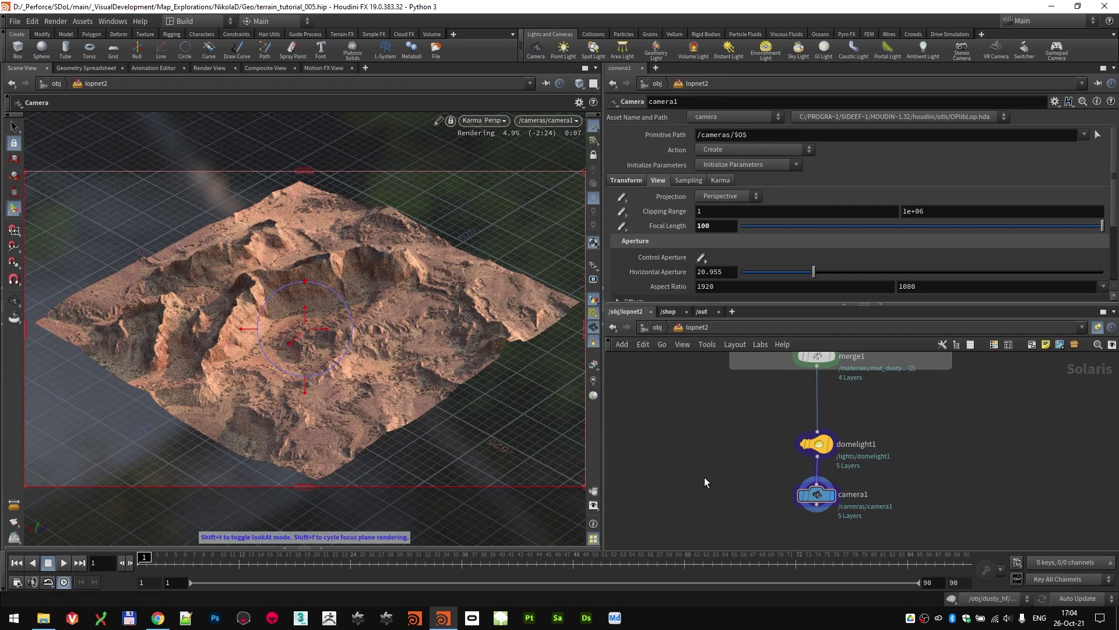
middle_click_drag(706, 464, 704, 422)
right_click_drag(705, 422, 746, 449)
middle_click_drag(779, 476, 746, 446)
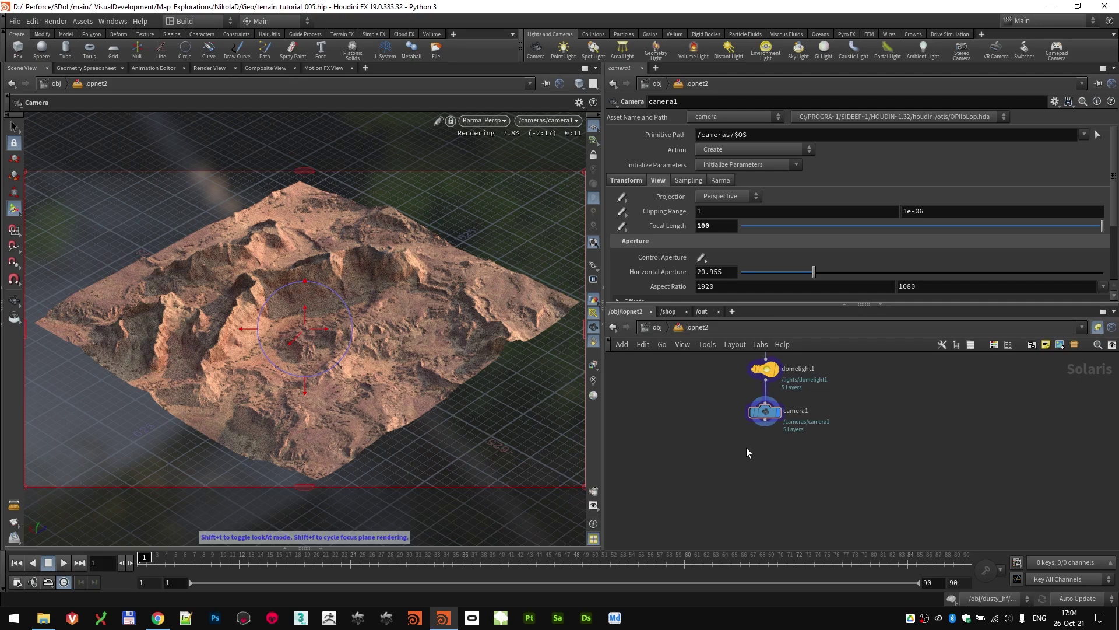
- Add a Karma render node below camera1 and set its Min Ray Samples to 2
key("Tab")
type("kar")
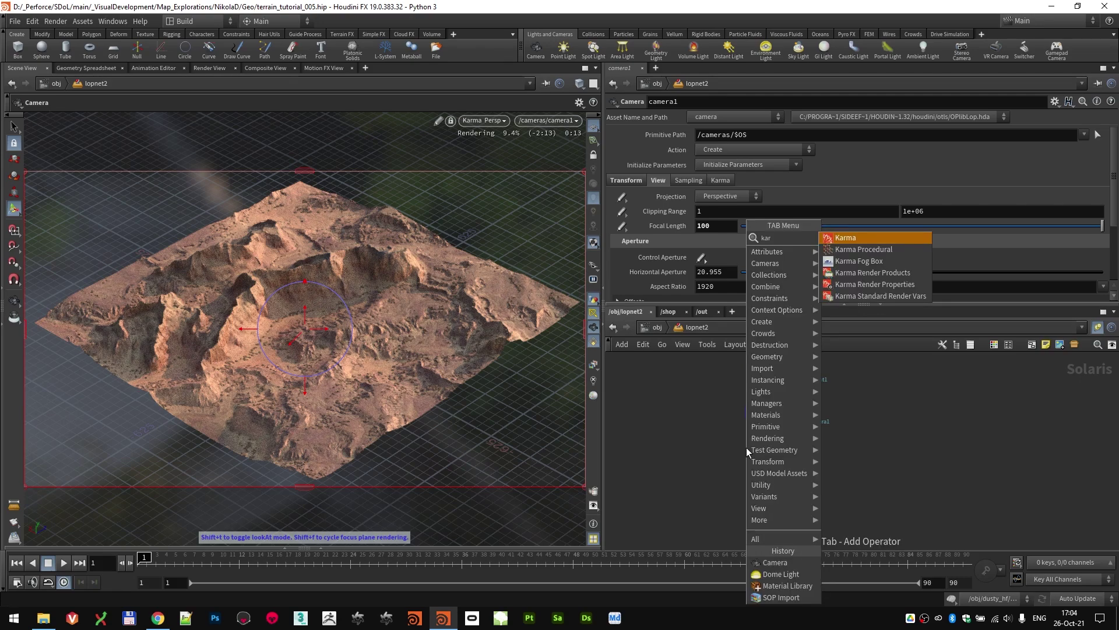
key("Return")
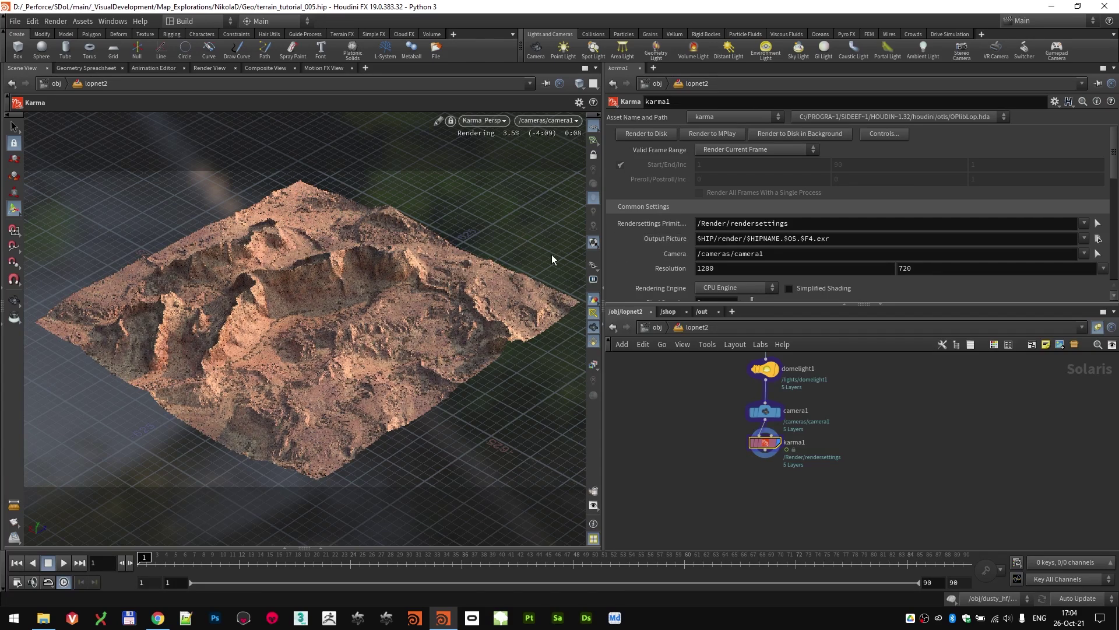
scroll(641, 247, "down", 1)
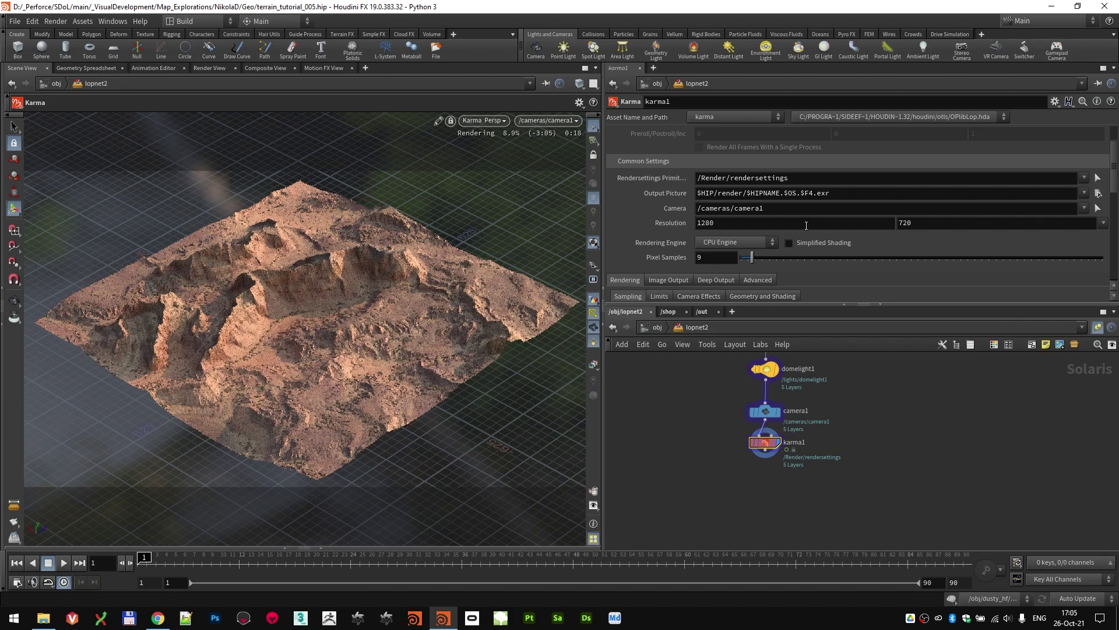
scroll(658, 237, "down", 2)
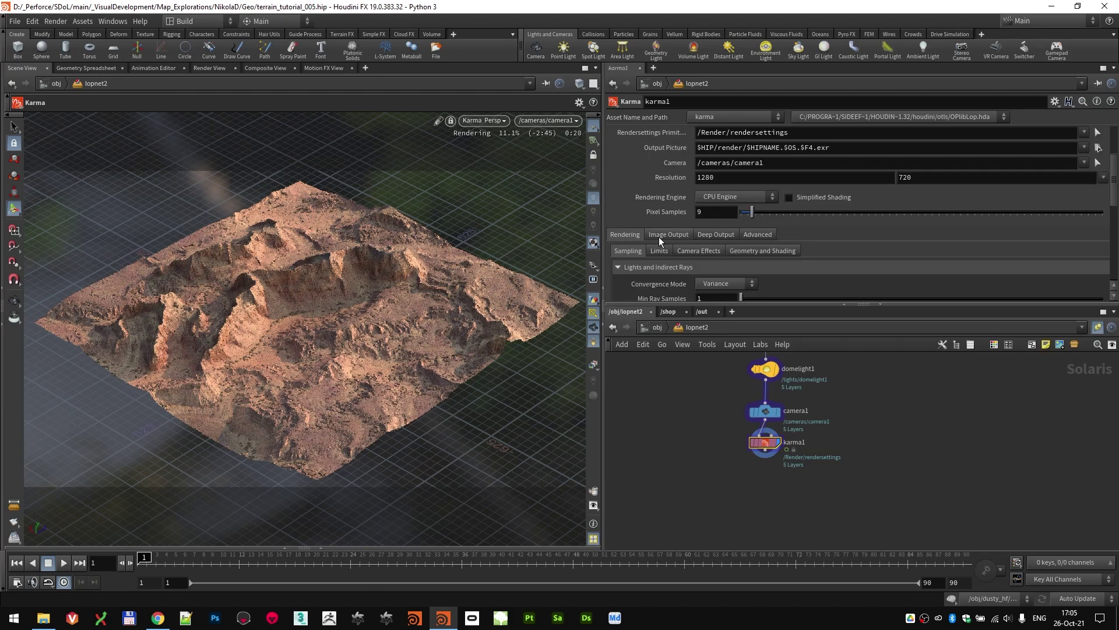
scroll(659, 236, "down", 2)
type("2")
key("Return")
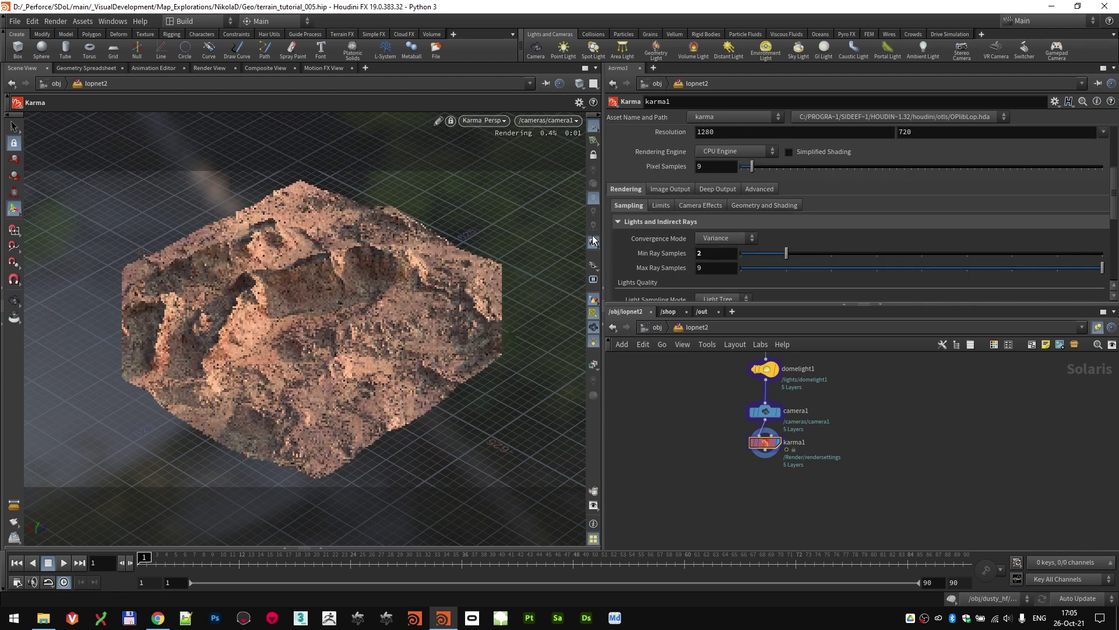
- Set the Karma ray depth limits: Diffuse Limit 4 and Refraction Limit 1
scroll(663, 228, "down", 1)
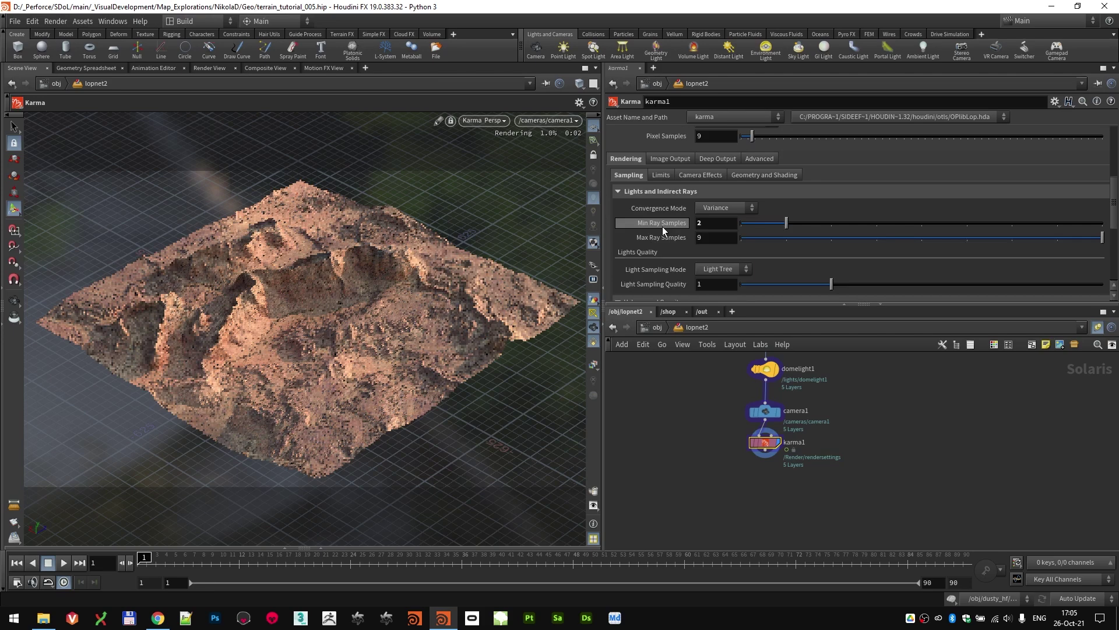
scroll(663, 227, "down", 3)
scroll(663, 220, "up", 5)
left_click(660, 160)
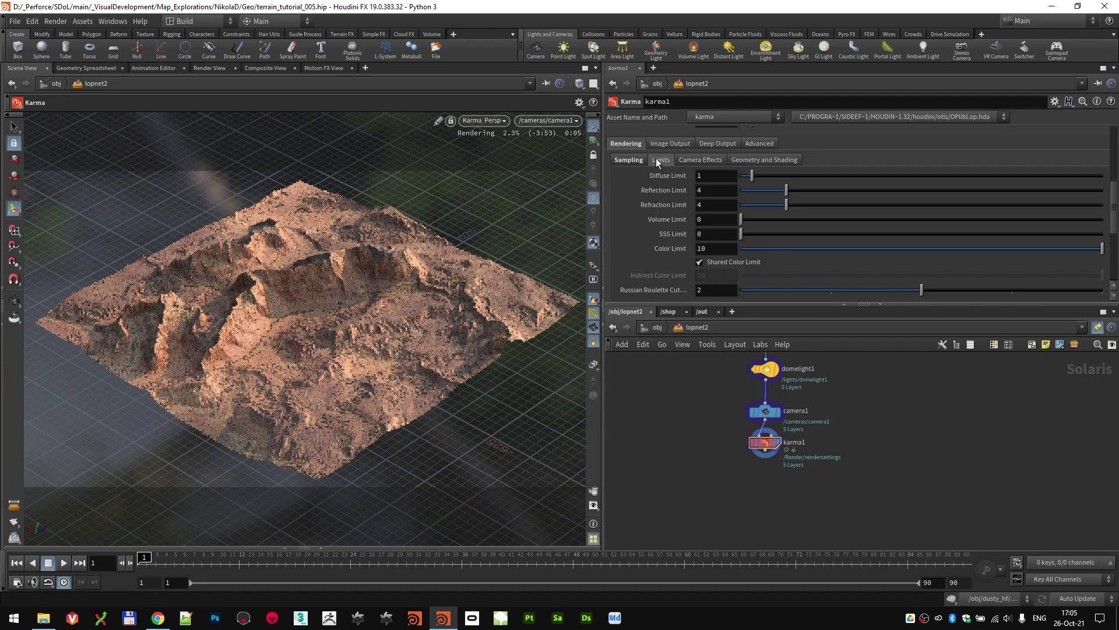
left_click(616, 170)
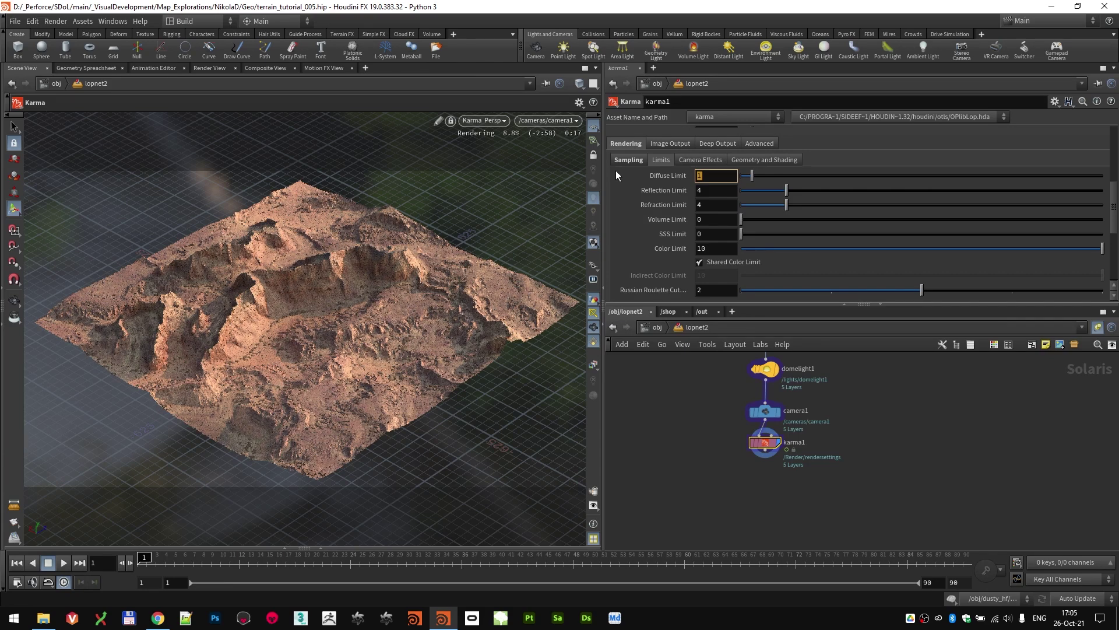
type("4")
key("Return")
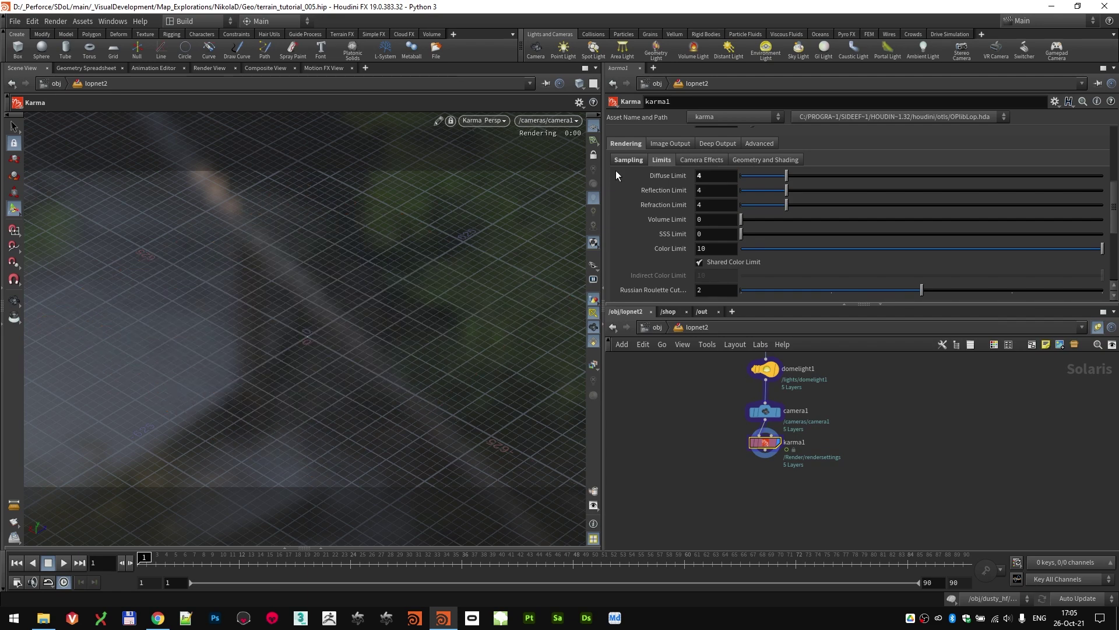
left_click_drag(715, 205, 663, 210)
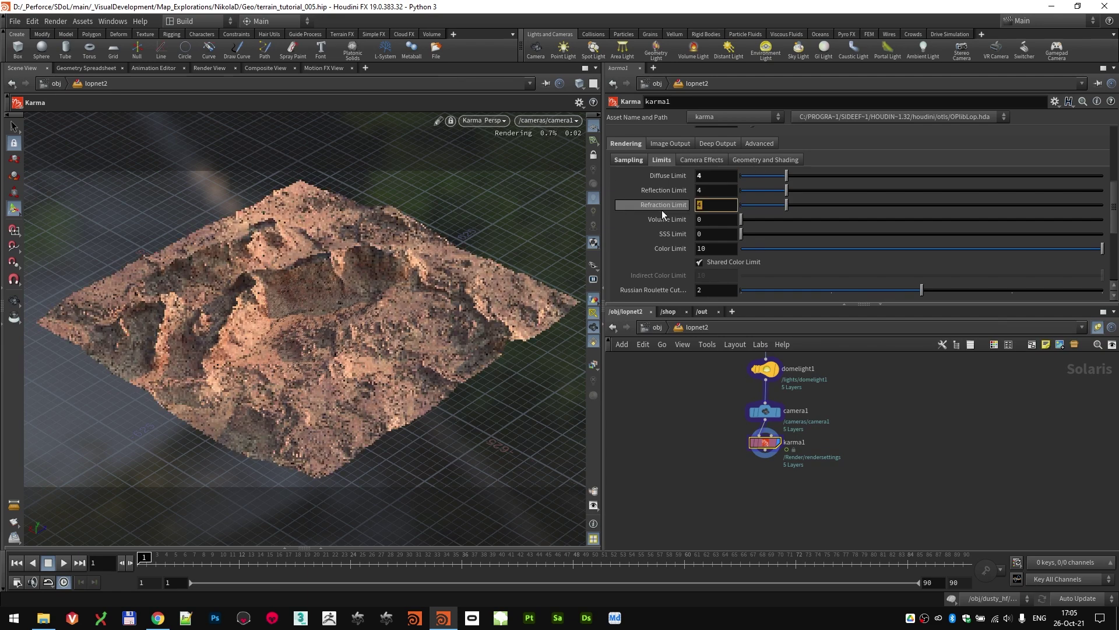
type("1")
key("Return")
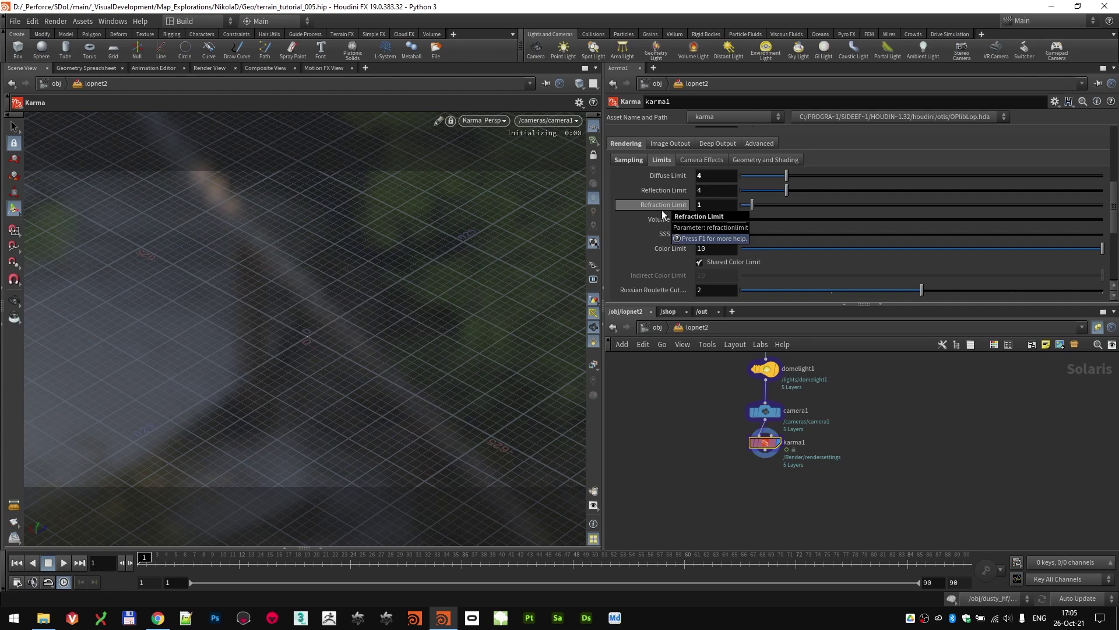
scroll(622, 216, "down", 3)
scroll(623, 216, "up", 3)
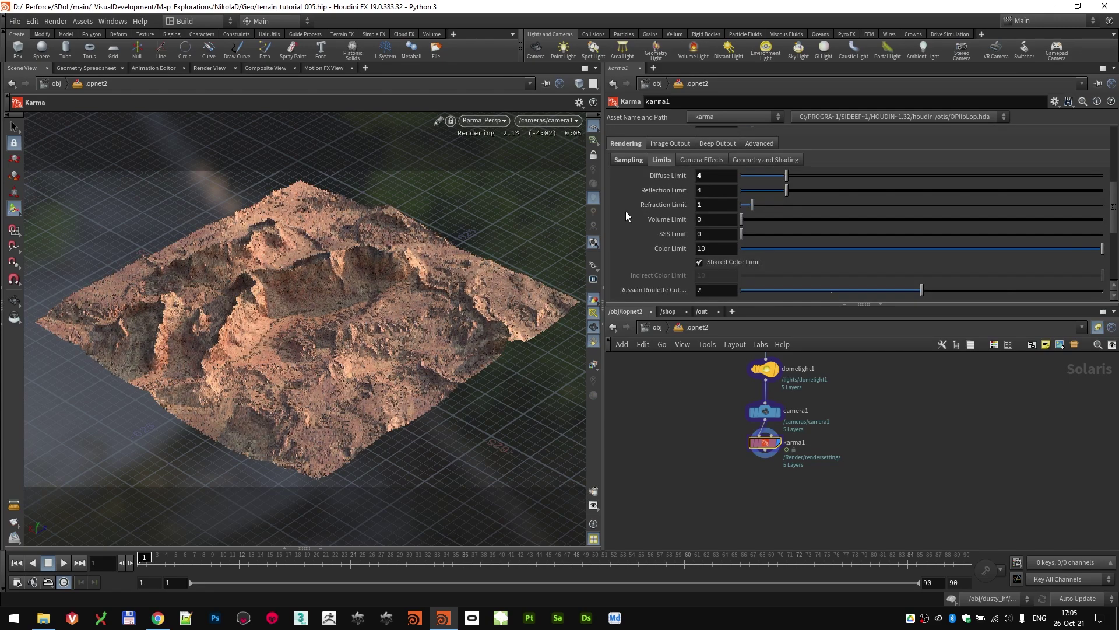
- Change the Karma shading Ray Bias from 0.001 to 0.01
left_click(706, 162)
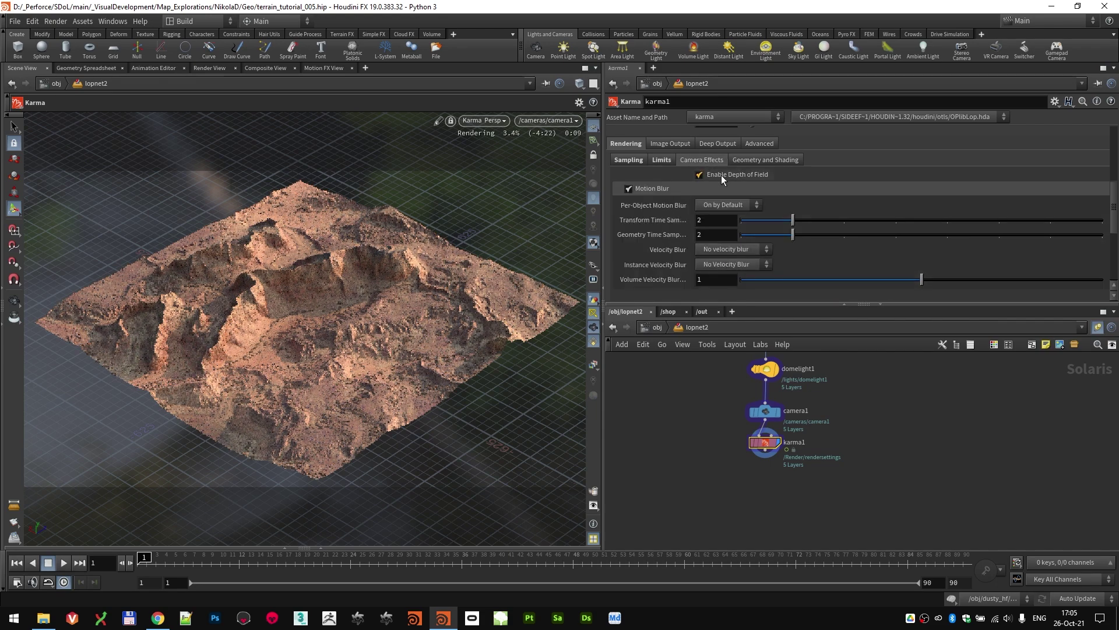
left_click(772, 161)
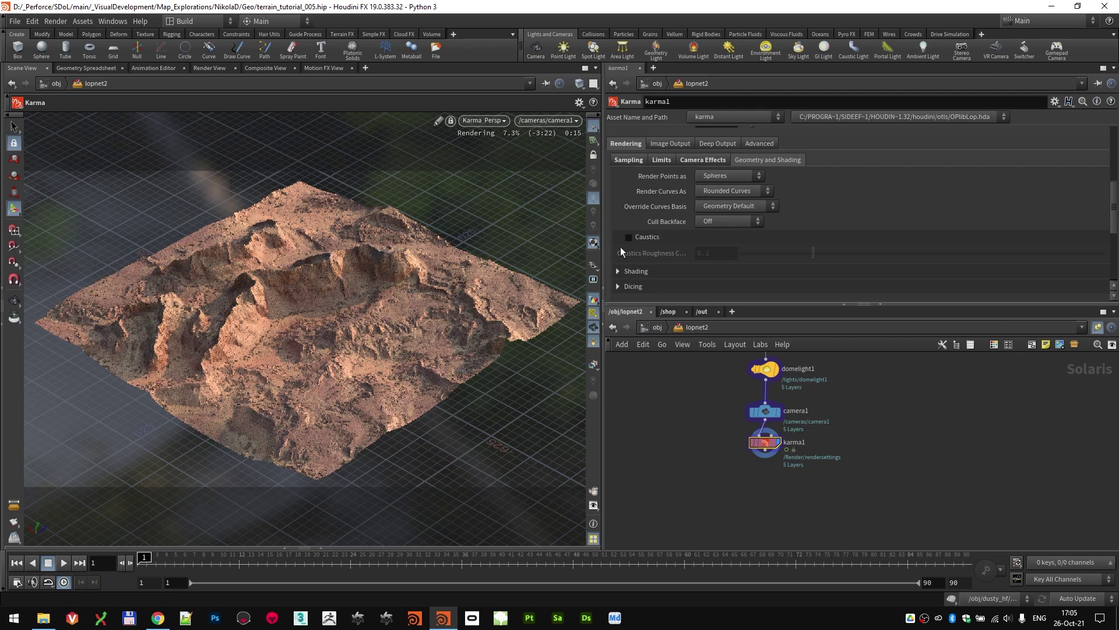
left_click(613, 272)
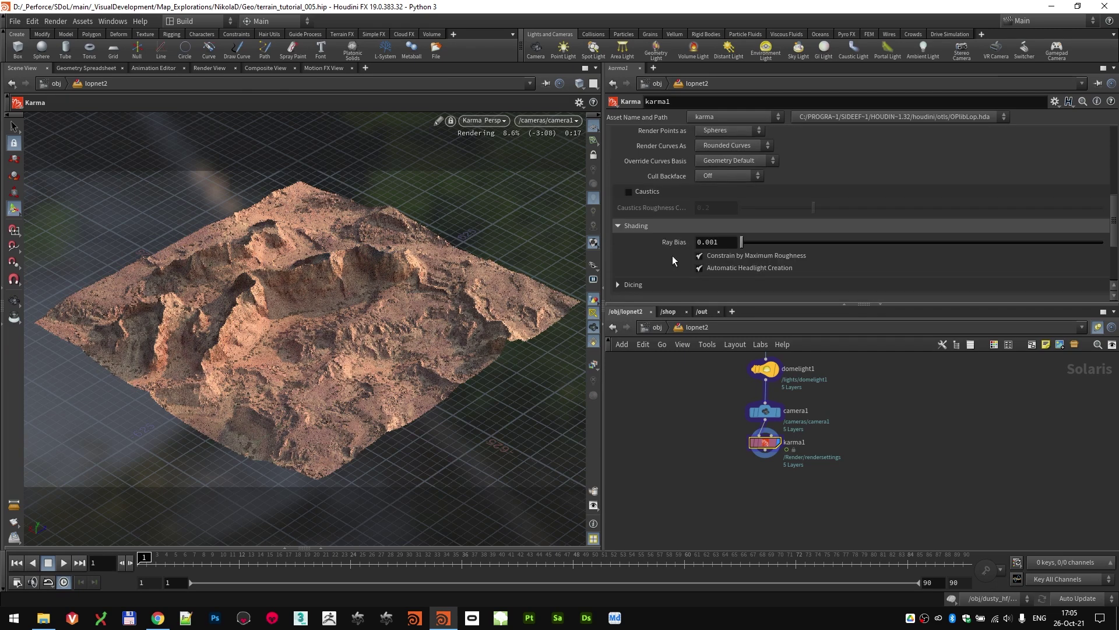
left_click(715, 242)
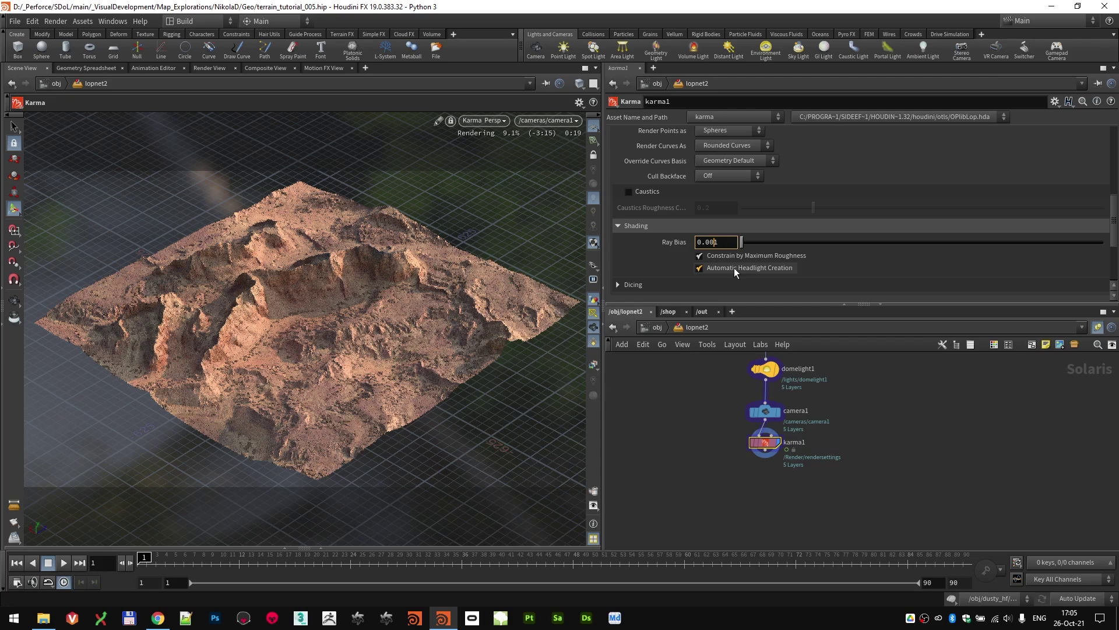
key("BackSpace")
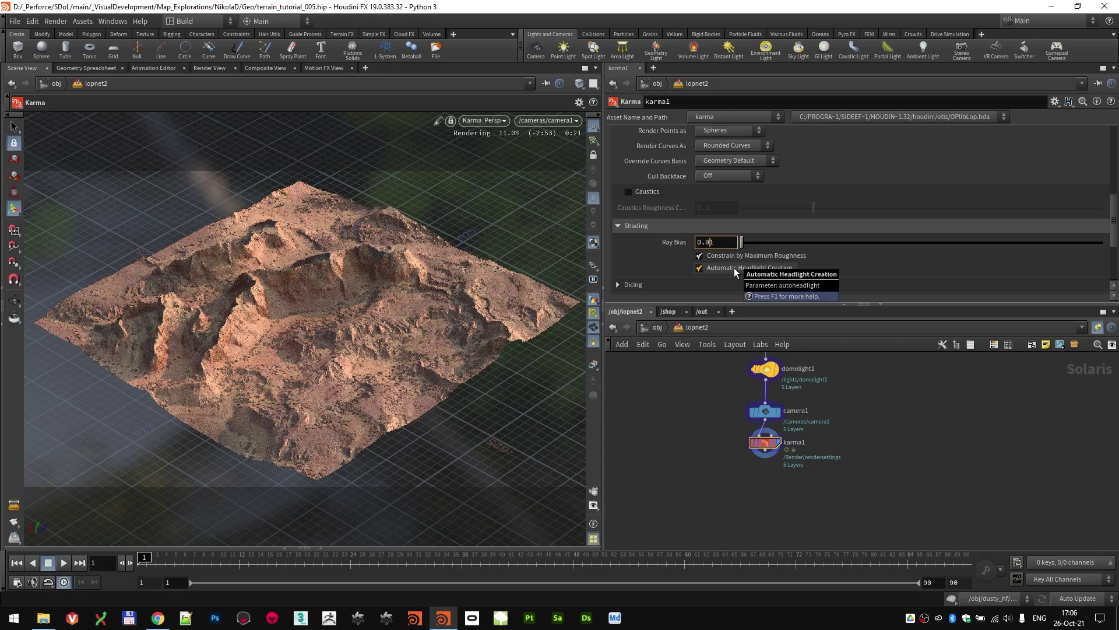
key("Return")
- Set the Dicing Quality Scale to 2
scroll(654, 227, "down", 1)
left_click(619, 268)
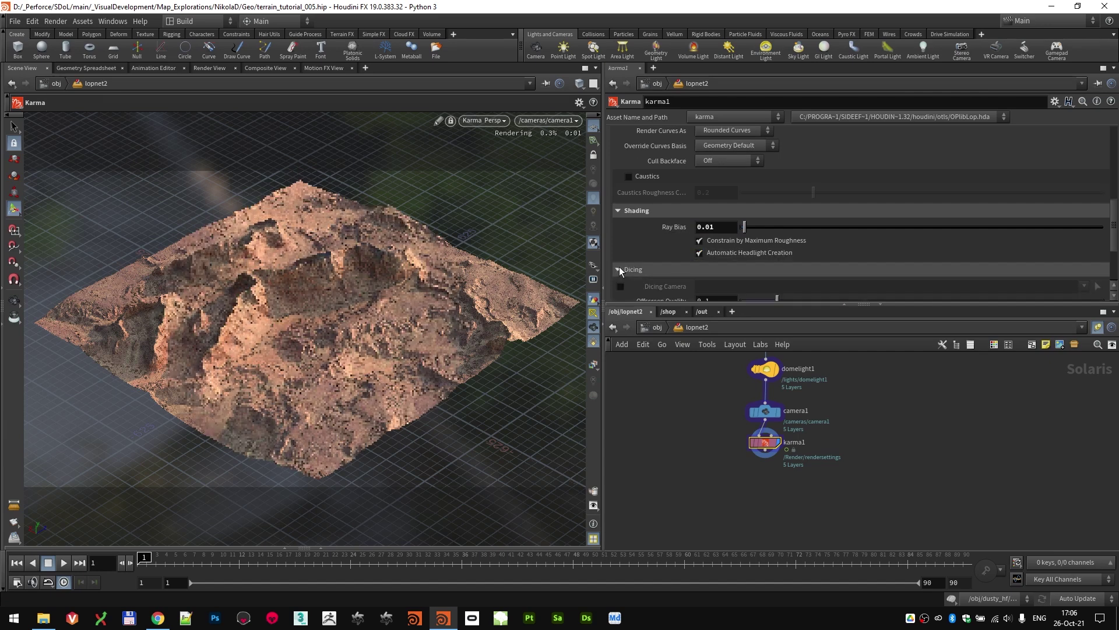
scroll(660, 211, "down", 4)
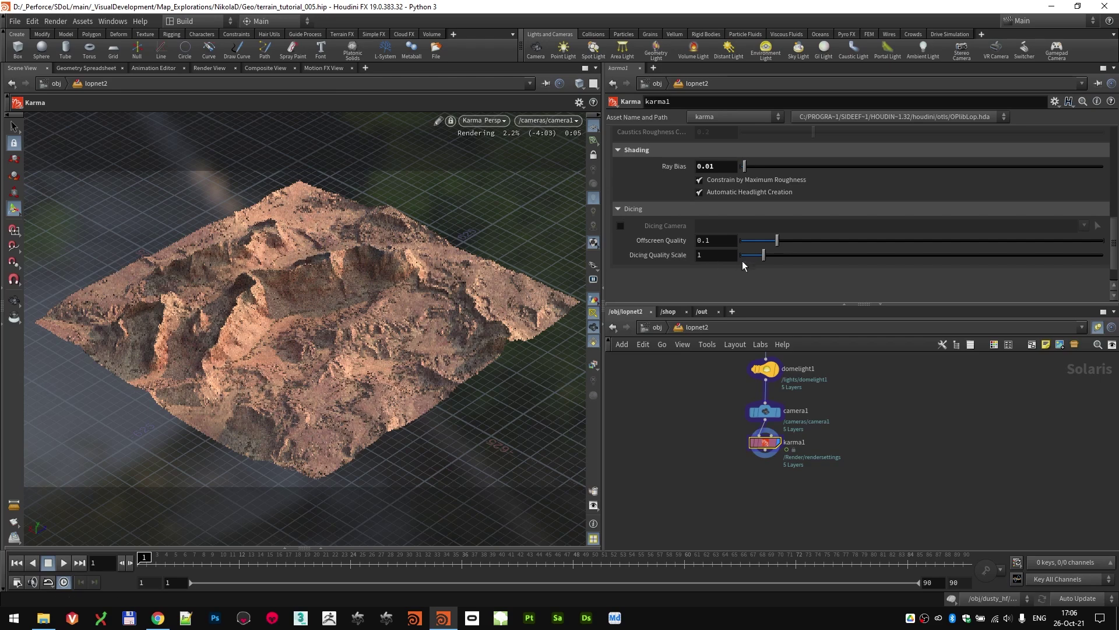
left_click(716, 255)
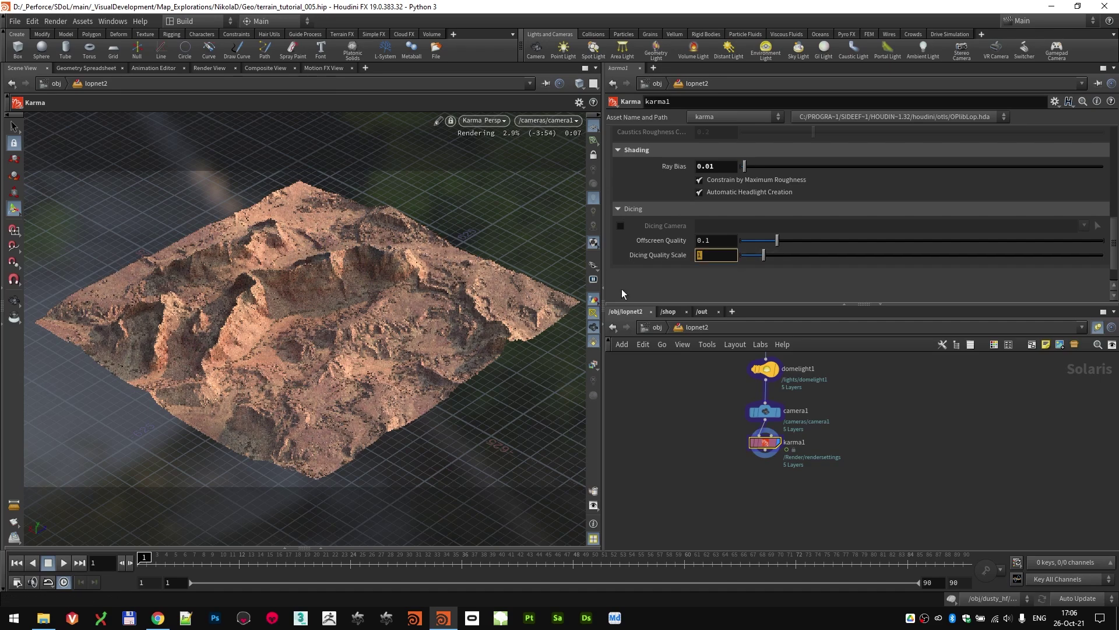
type("2")
key("Return")
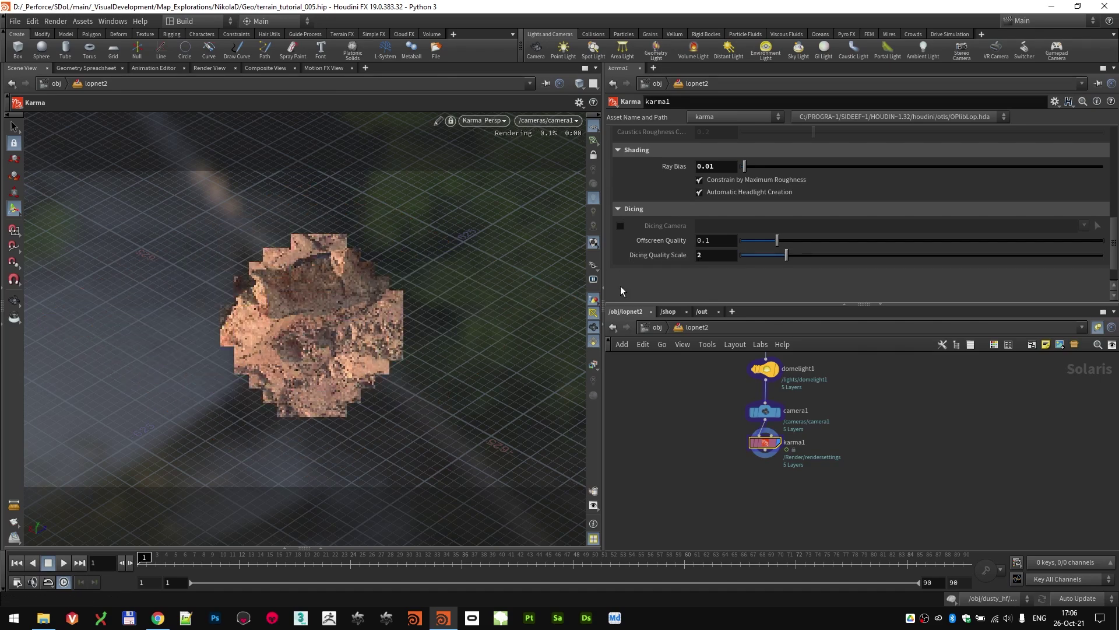